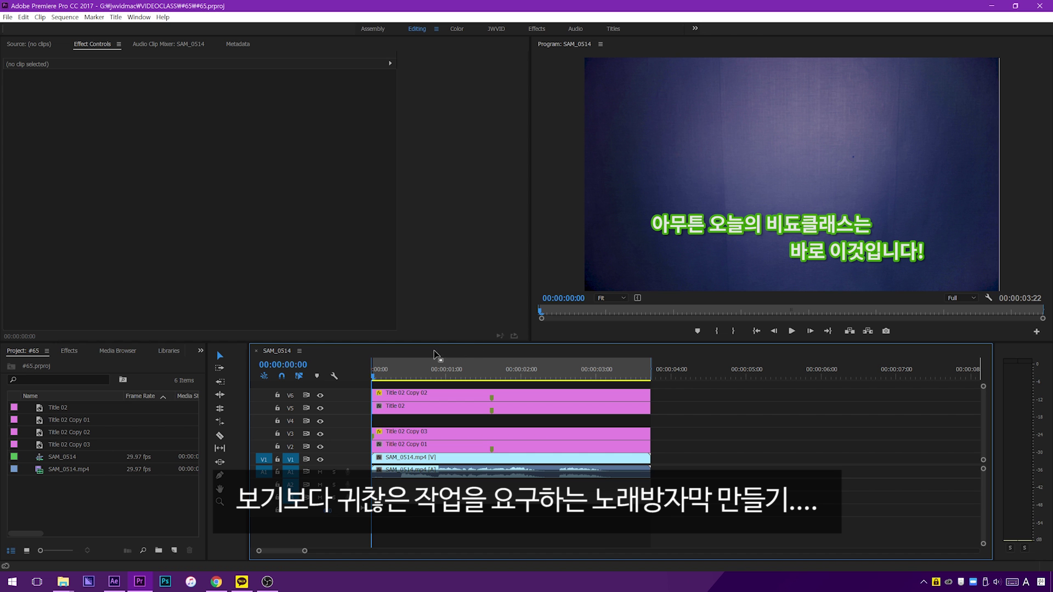
mouse_move(379, 377)
mouse_down()
mouse_move(612, 387)
mouse_move(639, 373)
mouse_move(387, 375)
mouse_move(396, 375)
mouse_up()
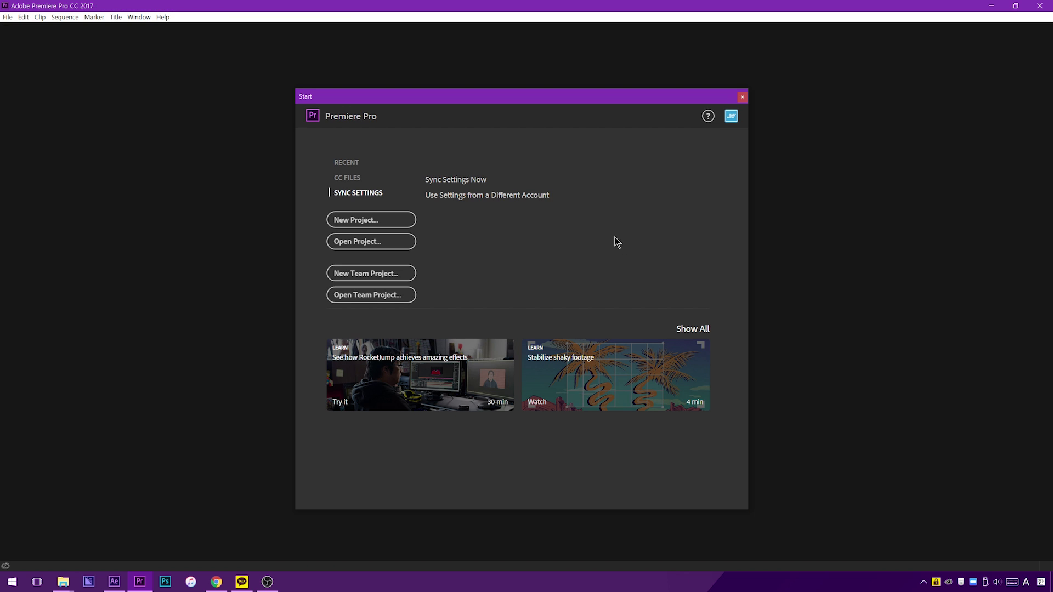
Step: Create a new project named 65 in the #65 folder with the default settings
click(401, 217)
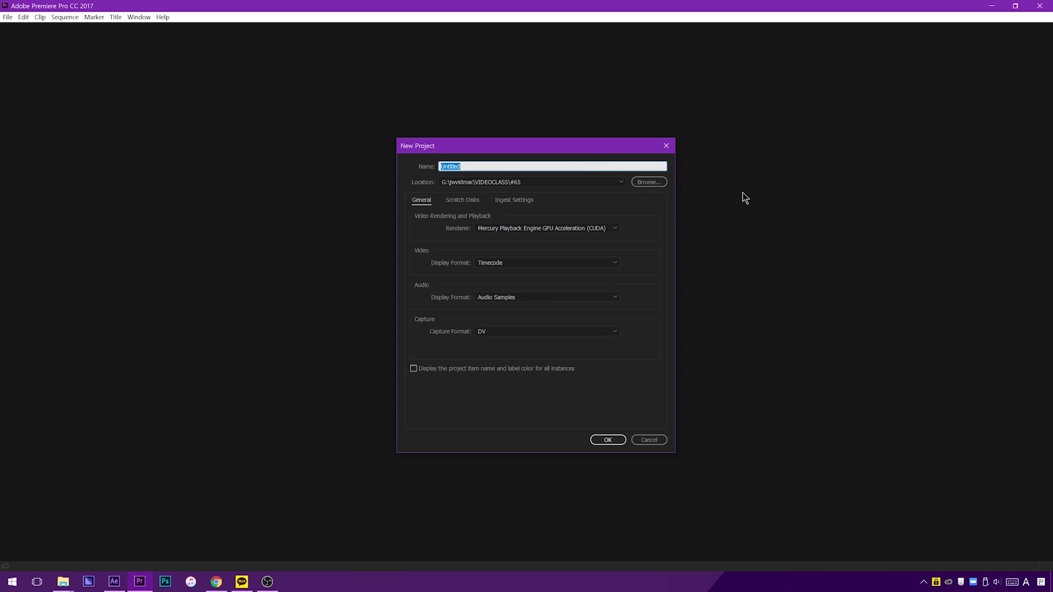
text(65)
click(607, 440)
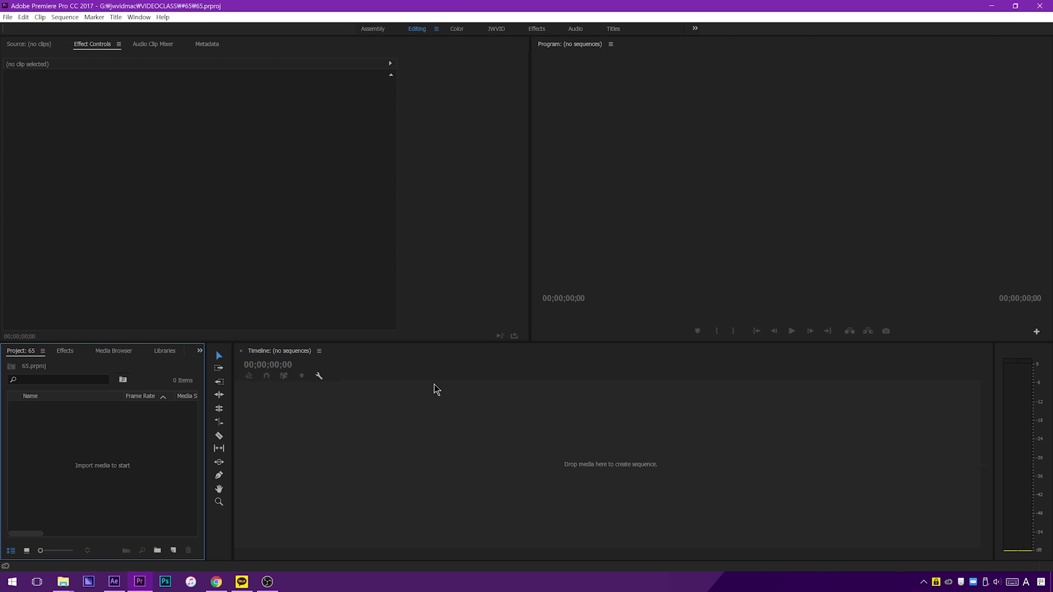
Step: Import SAM_0514.MP4, create a sequence from it, and play it through
double_click(122, 445)
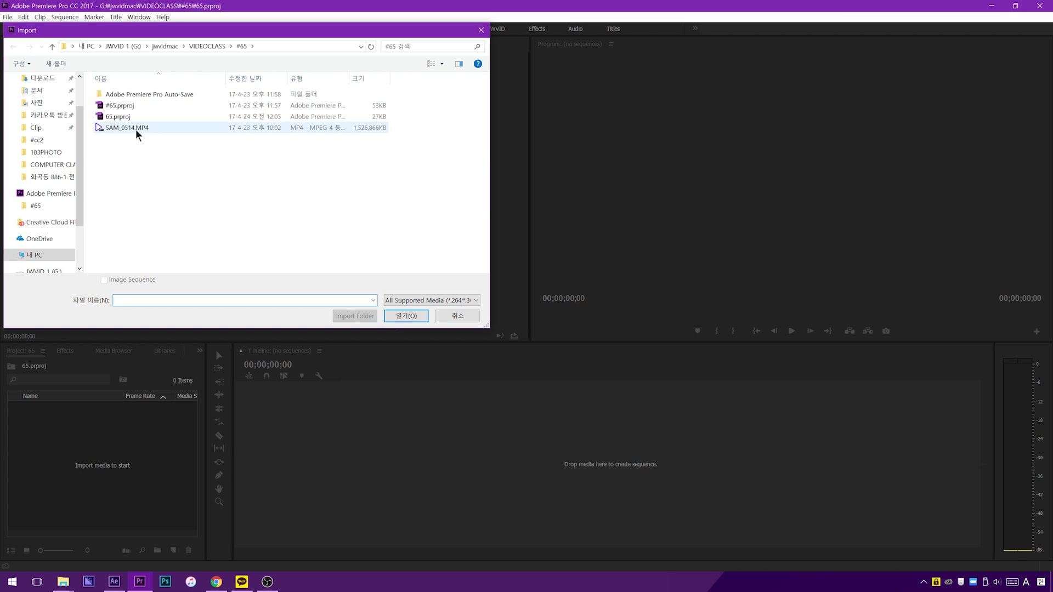
scroll(219, 127, up, 2)
double_click(304, 122)
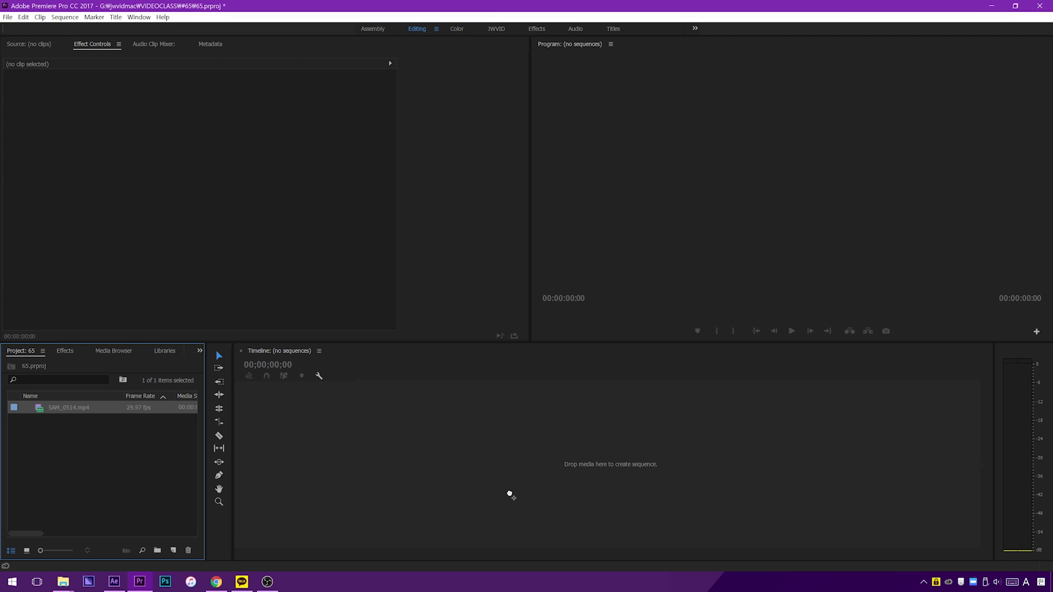
drag(510, 495, 510, 497)
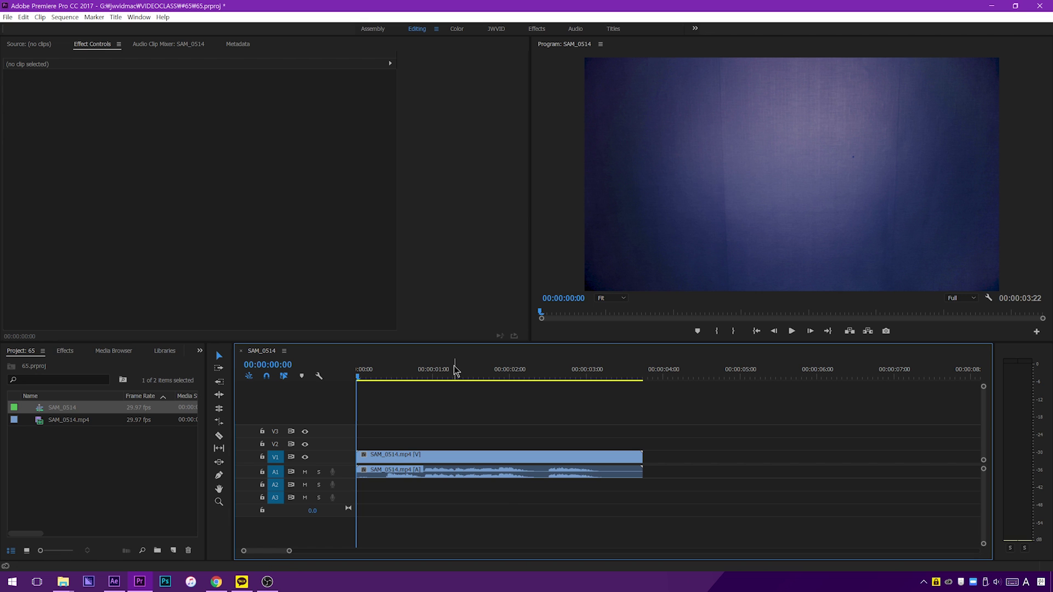
key(space)
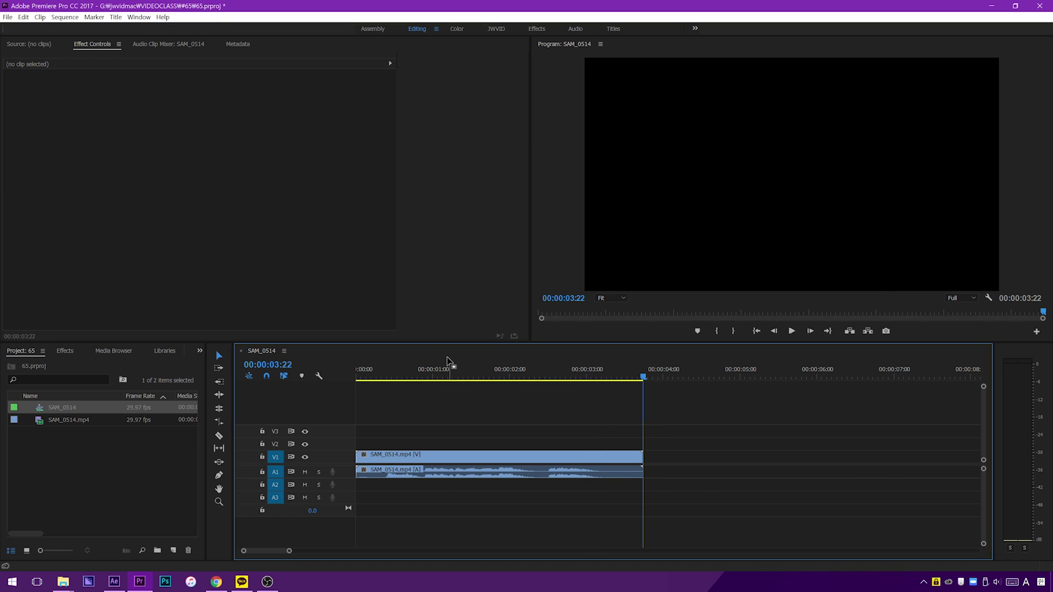
Step: With the playhead at 00:00:00:13, create a new 1920 × 1080 title named Title 02
drag(423, 369, 389, 370)
click(179, 514)
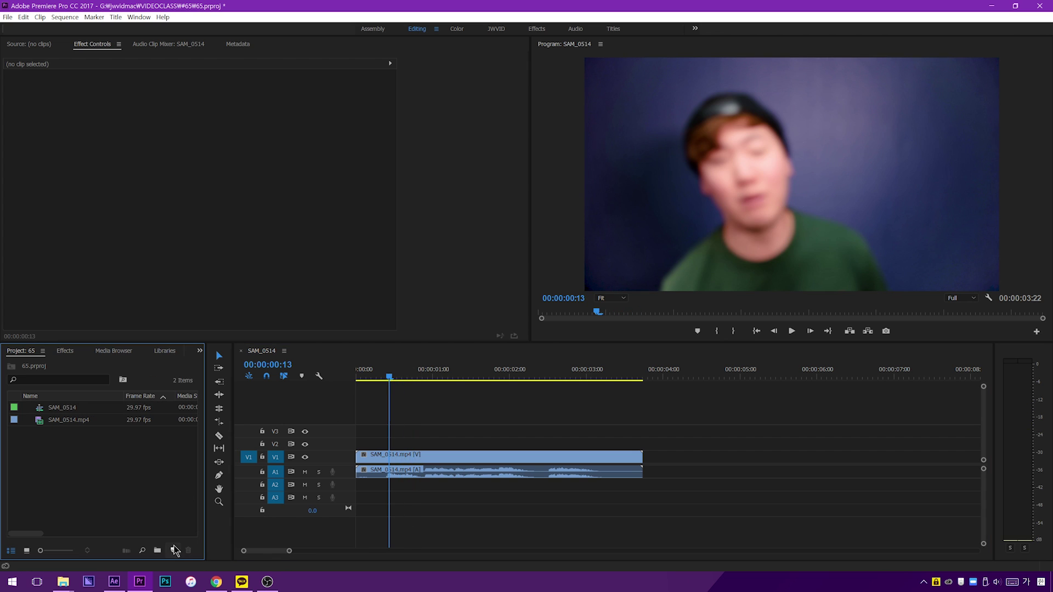
click(174, 551)
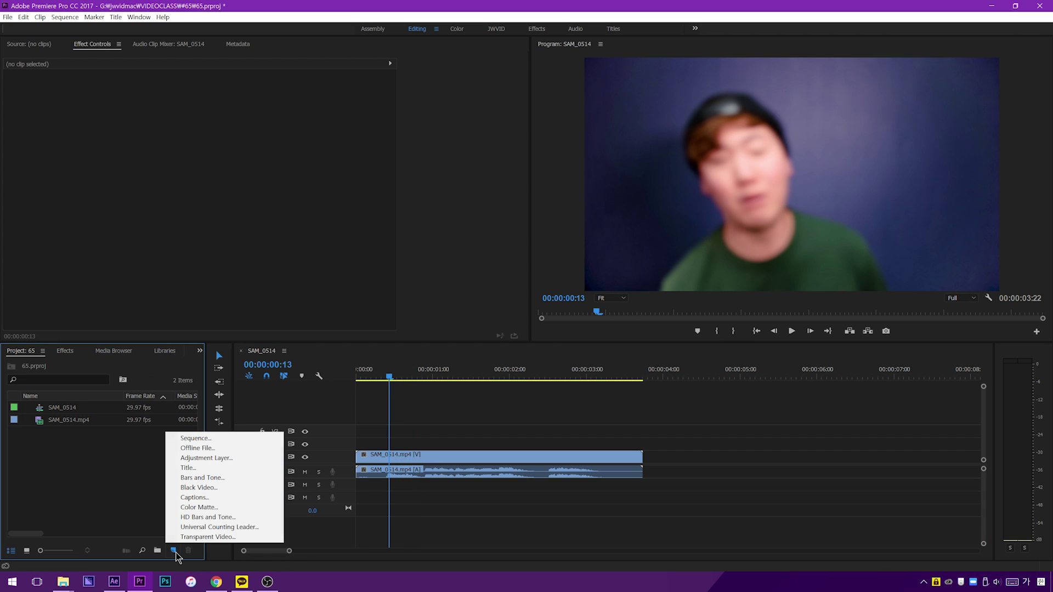
click(212, 469)
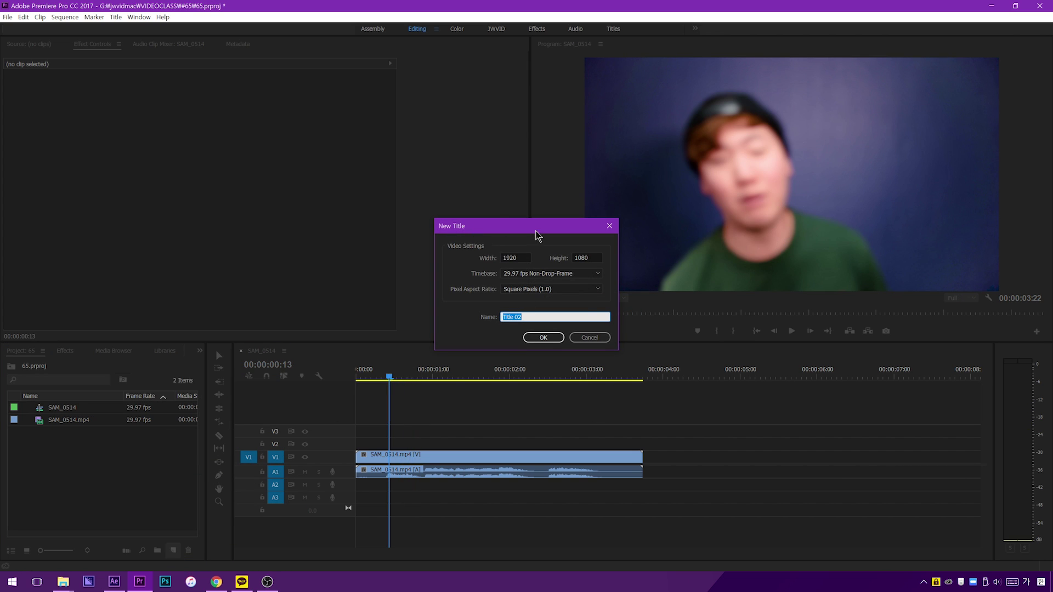
click(543, 337)
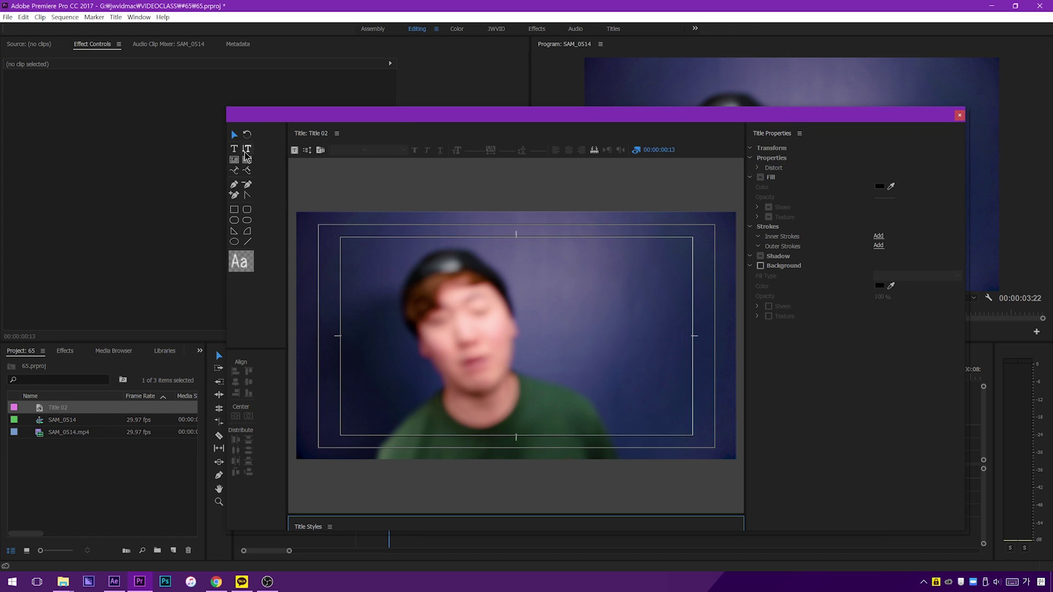
Step: Add the text line "아무튼 오늘의 비됴클래스는" across the lower part of the title frame
click(234, 149)
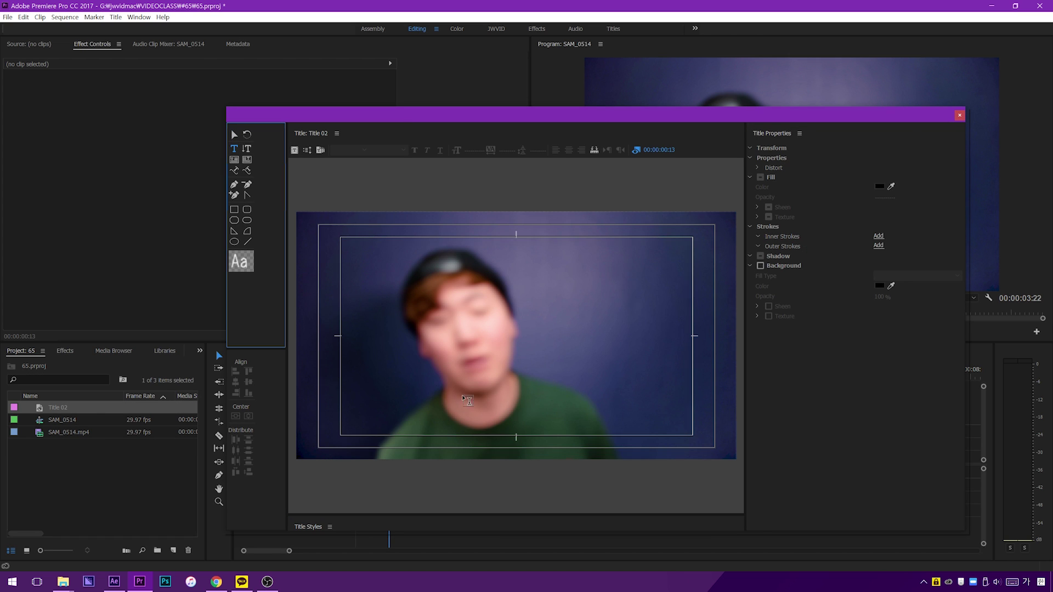
click(384, 376)
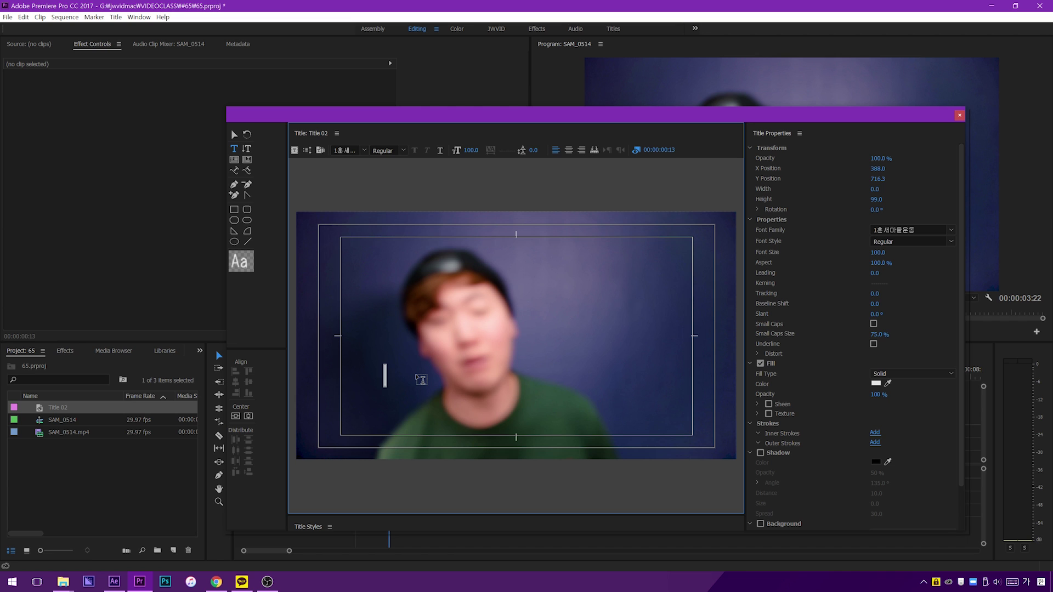
text(아무튼 오늘의 비됴클래스는)
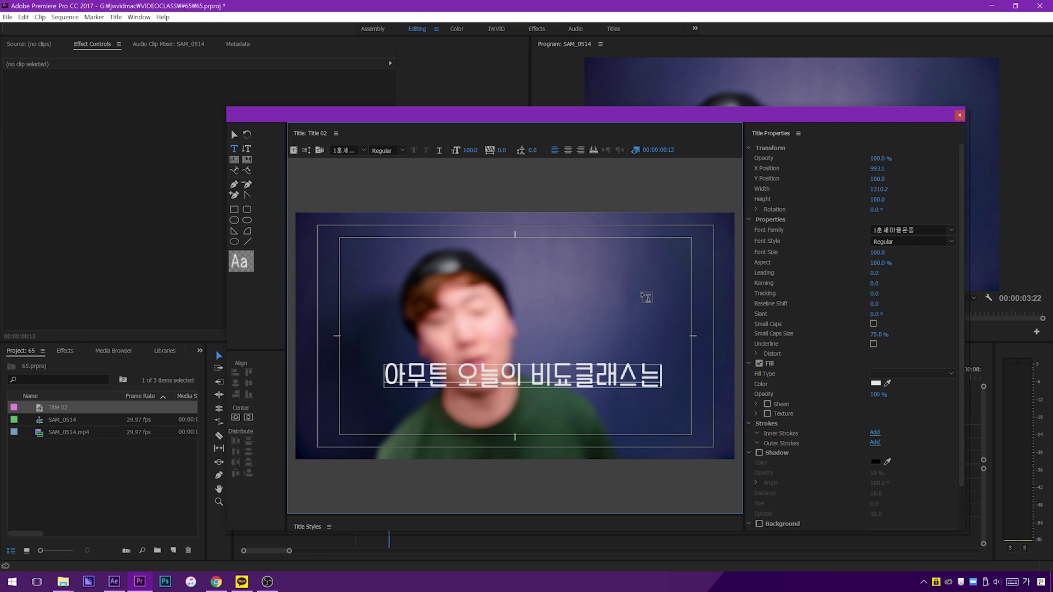
click(234, 135)
Step: Add a red outer stroke of size 58 to the caption text
click(777, 445)
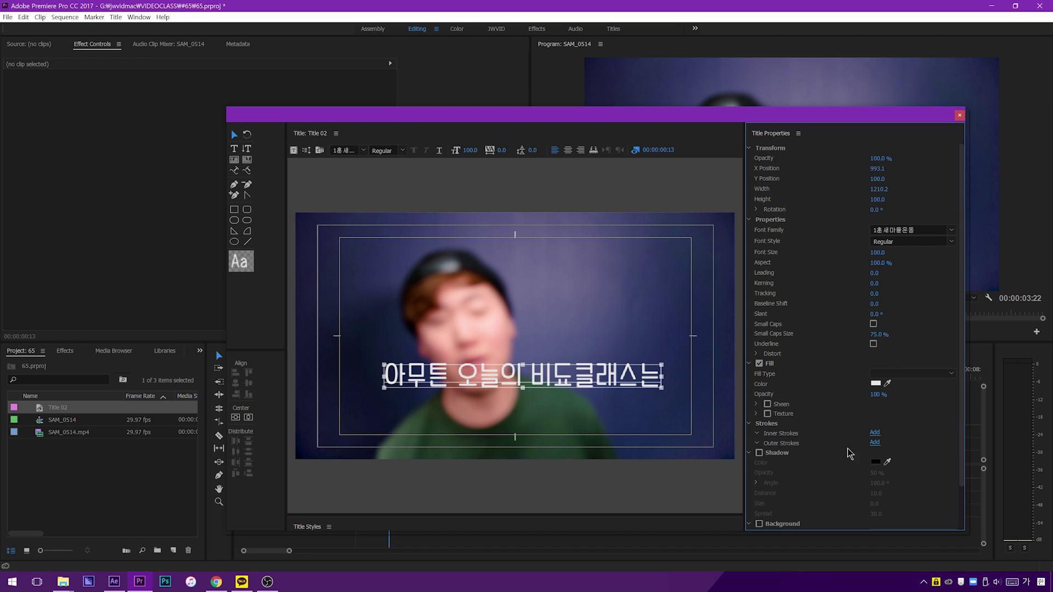
click(875, 443)
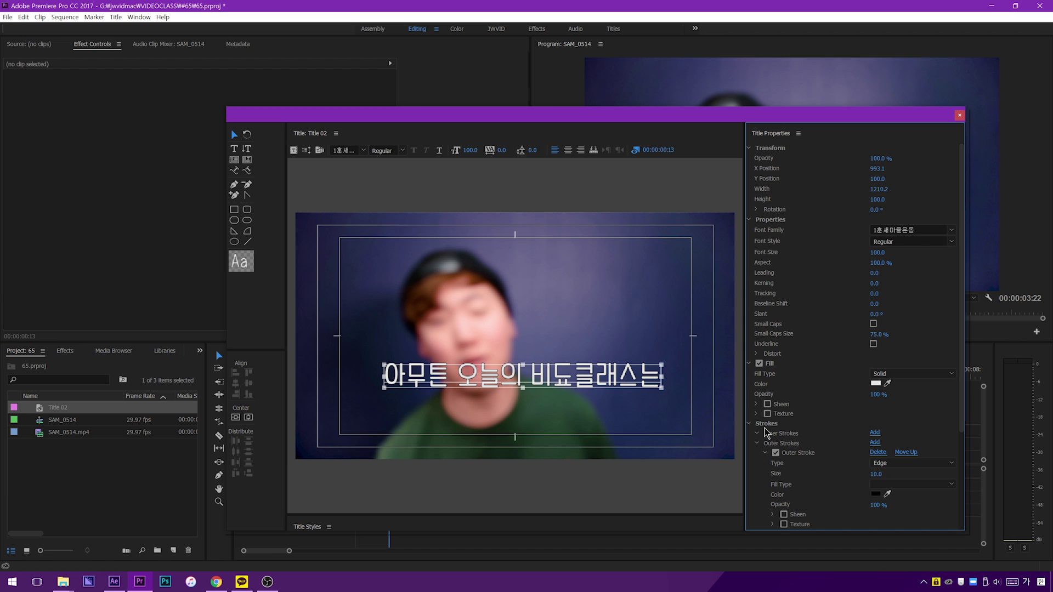
scroll(931, 433, down, 3)
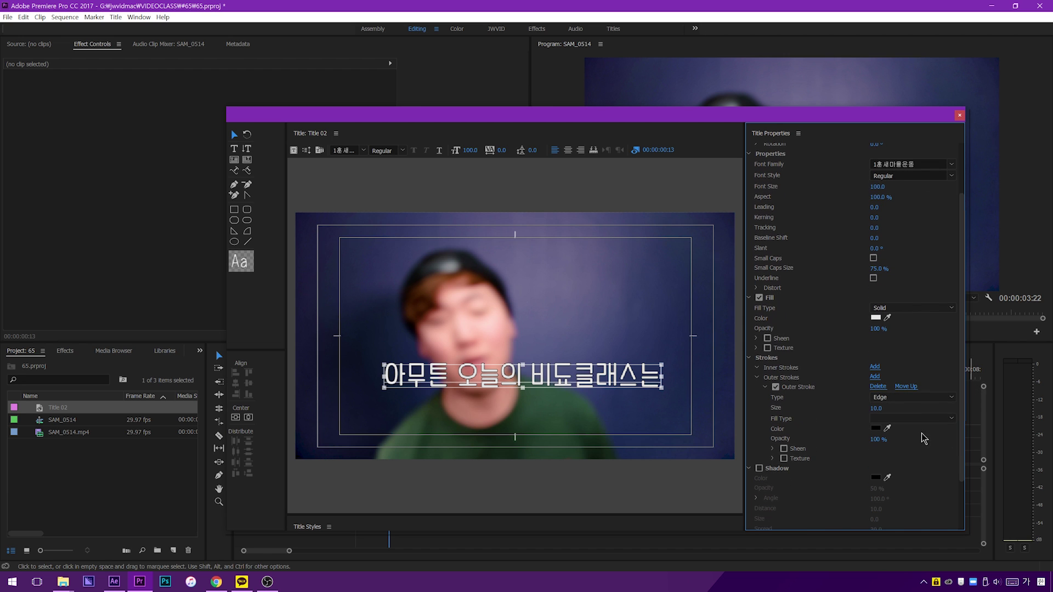
click(876, 429)
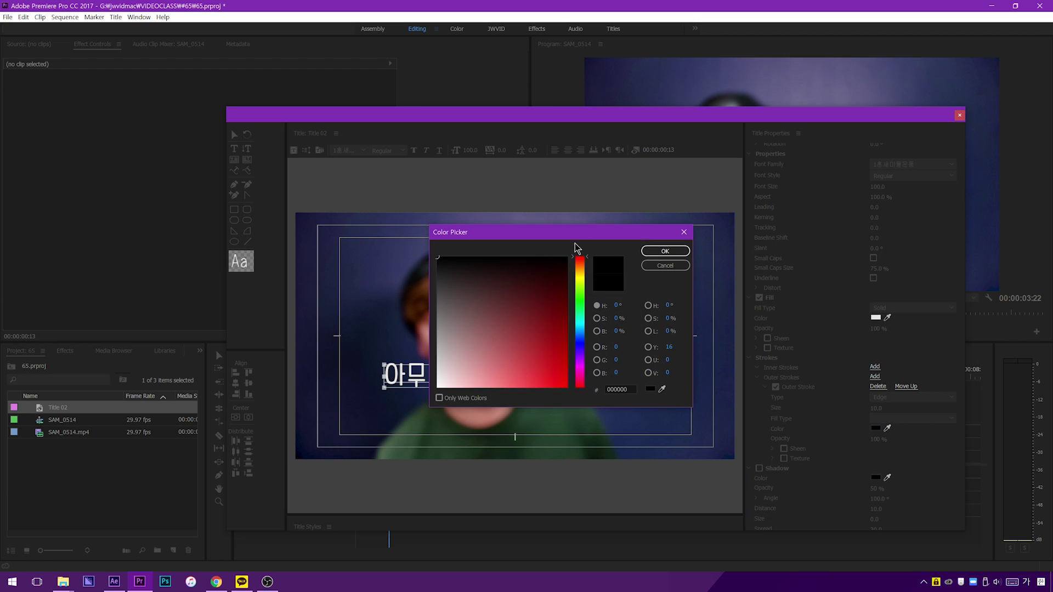
drag(577, 235, 749, 202)
drag(689, 351, 723, 397)
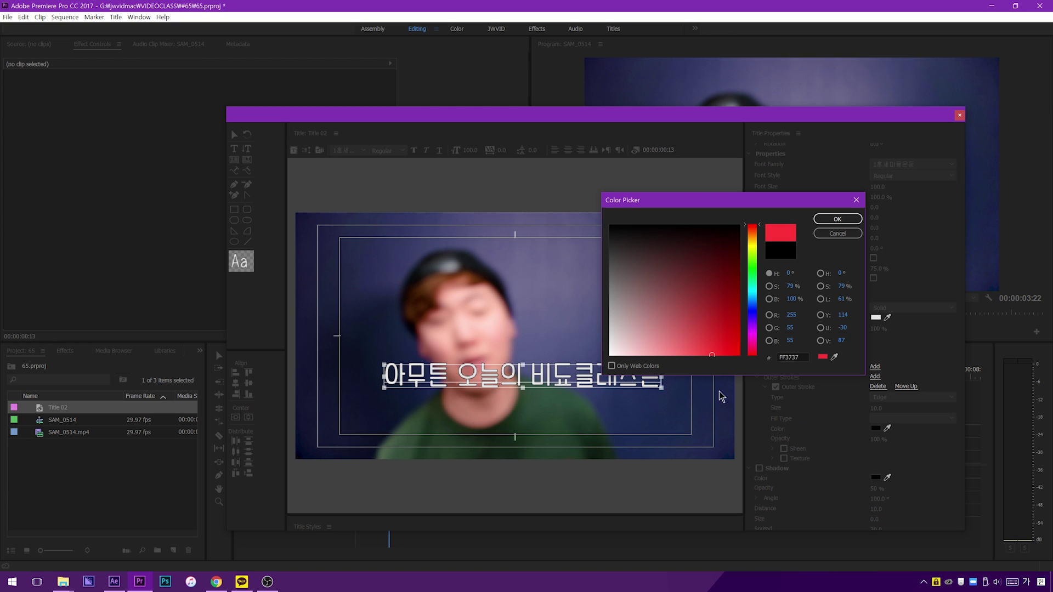
click(837, 219)
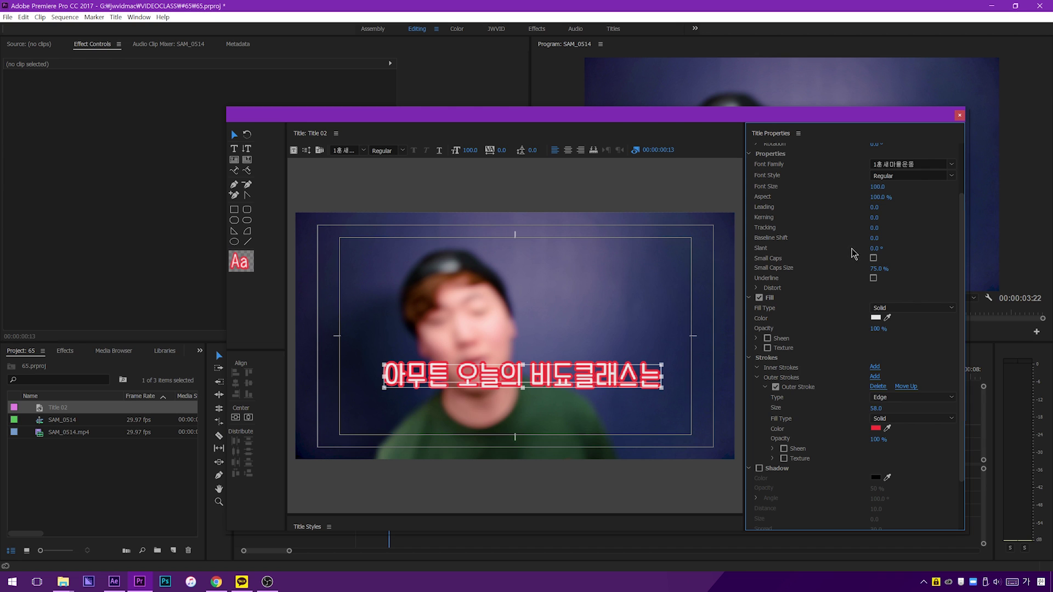
Step: Set the caption font to 나눔스퀘어 ExtraBold and enable its shadow
click(894, 164)
text(바탕나눔스퀘어)
key(Return)
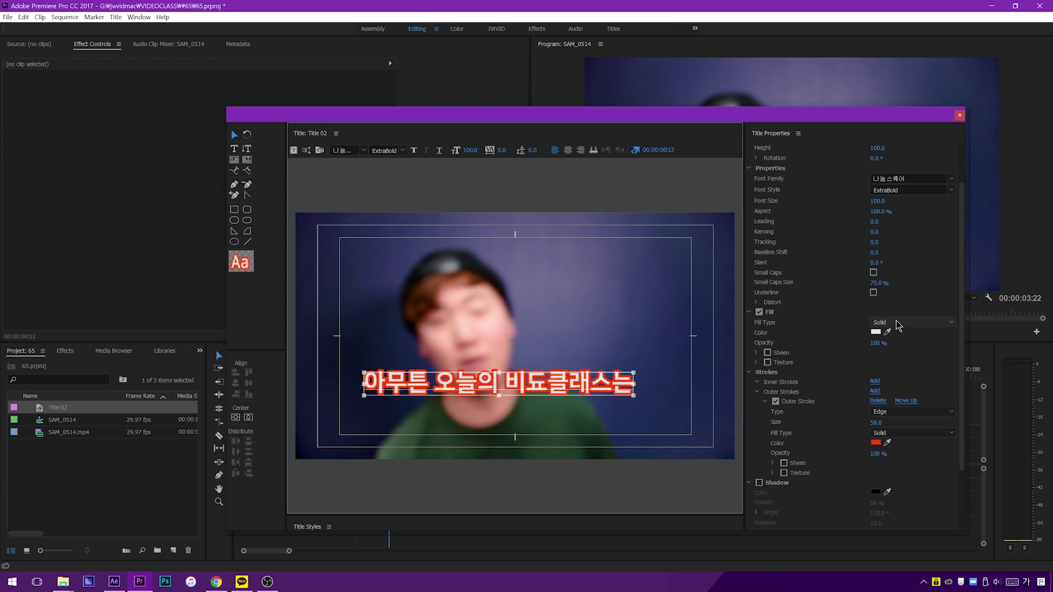
click(760, 483)
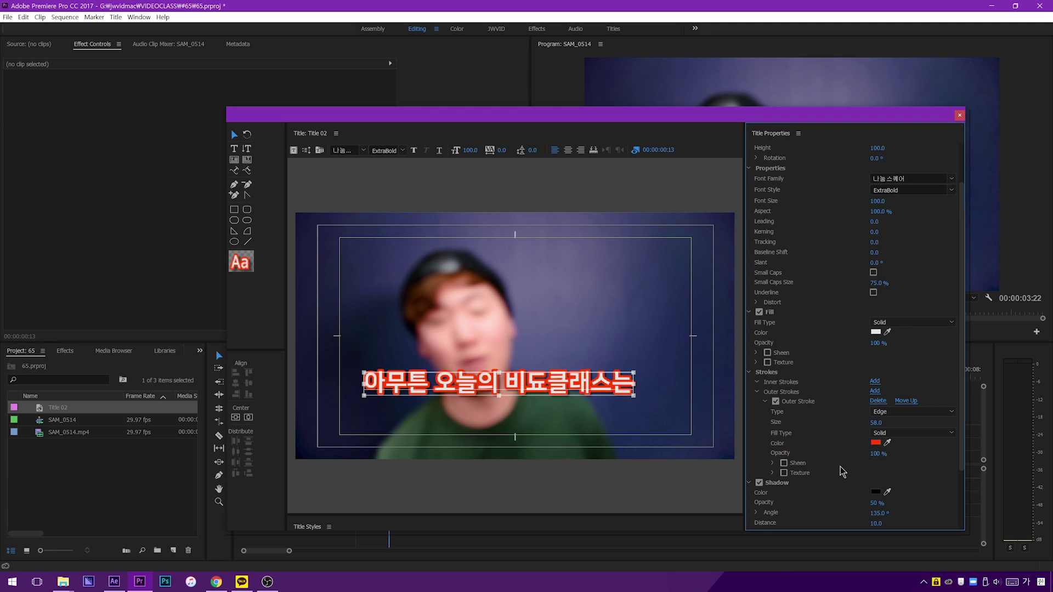
scroll(843, 471, down, 2)
scroll(759, 455, down, 1)
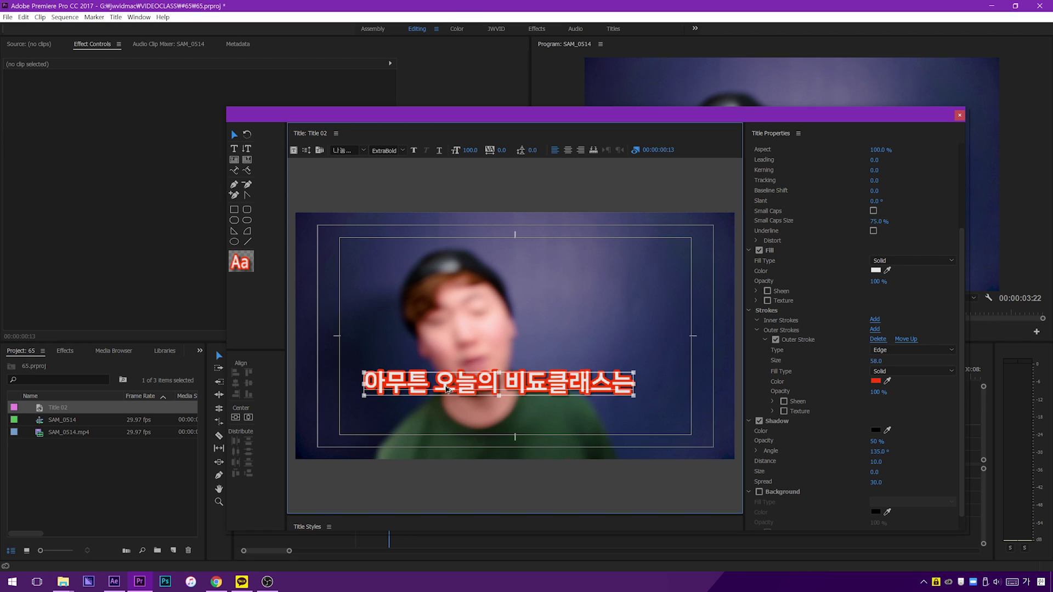
Step: Duplicate the caption line below the original and replace its text with "바로 이것입니다!"
drag(448, 388, 473, 344)
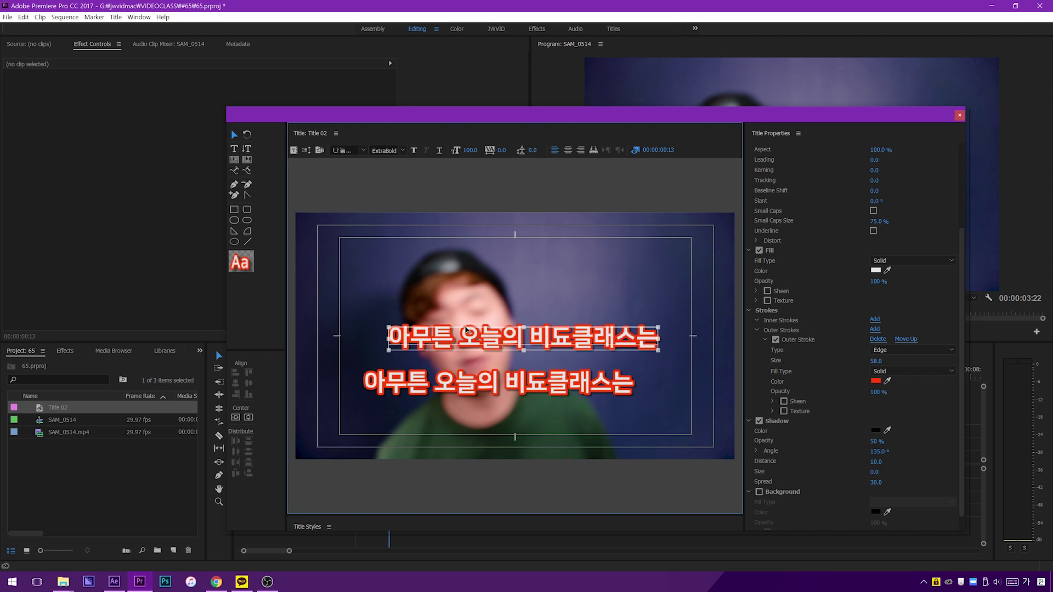
drag(440, 339, 475, 415)
double_click(475, 415)
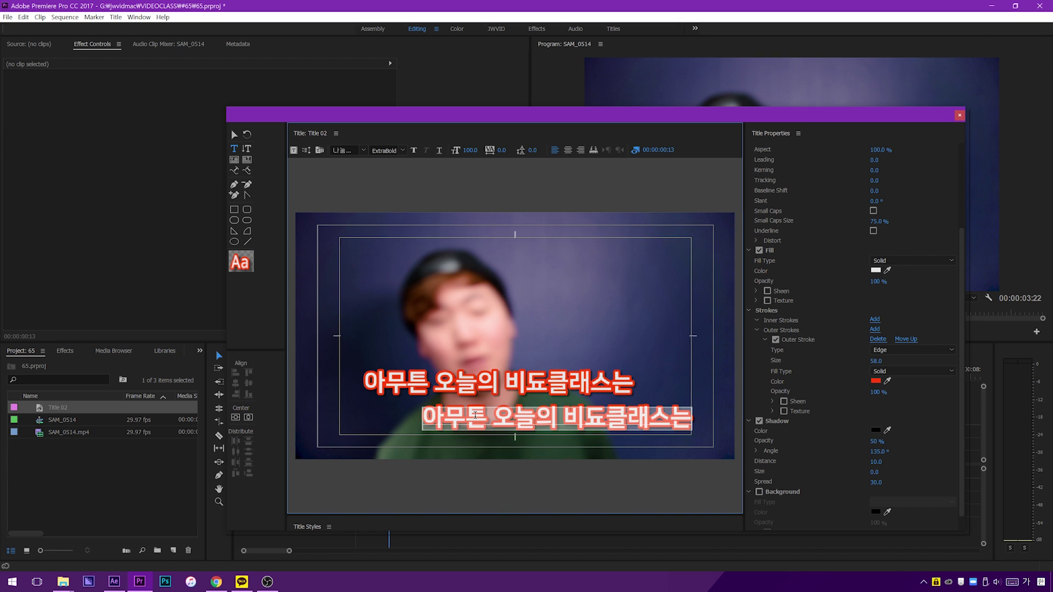
text(바로 이것)
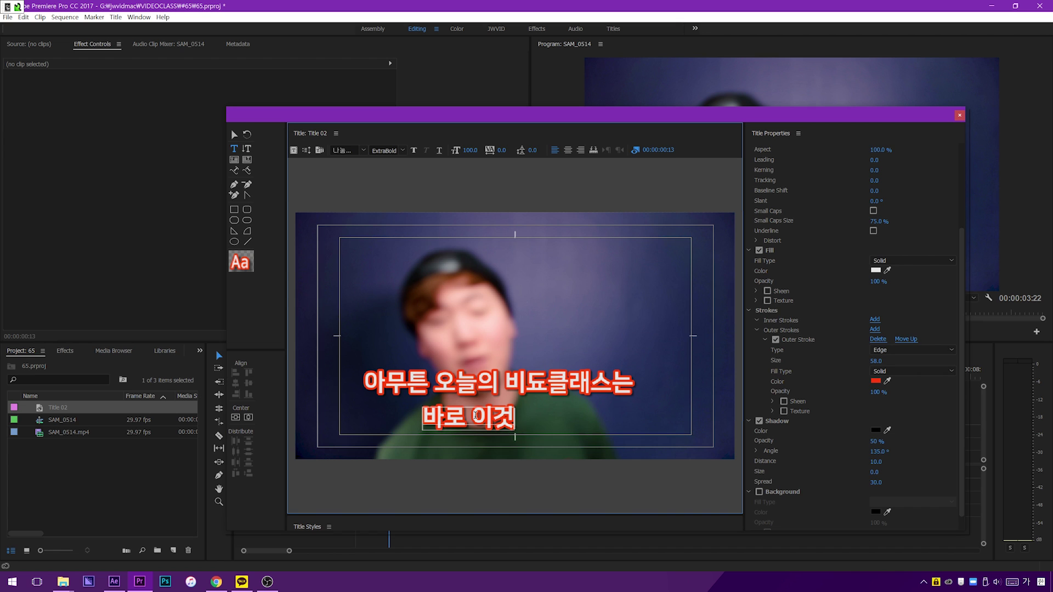
text(입니다!)
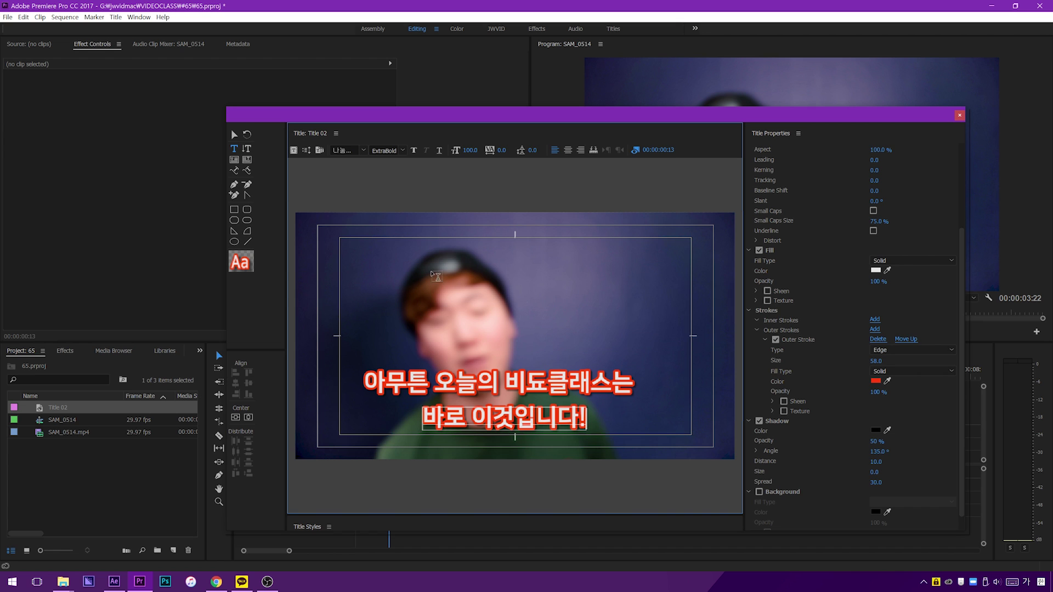
Step: Shift the second caption line right and down out of the video frame, to about X 1284, Y 1224, and close the title
click(234, 134)
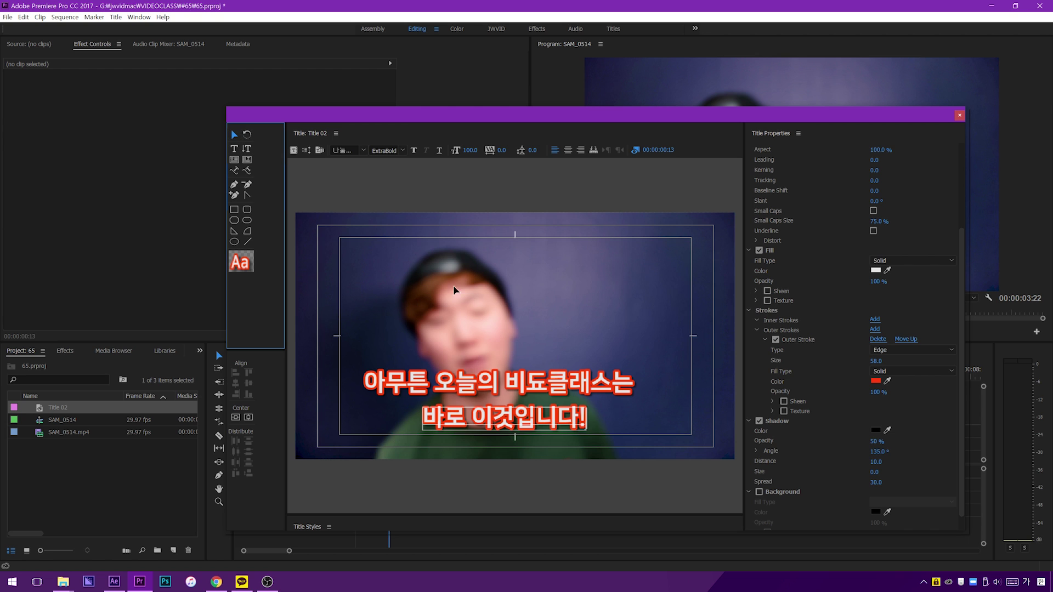
drag(471, 419, 549, 420)
click(447, 435)
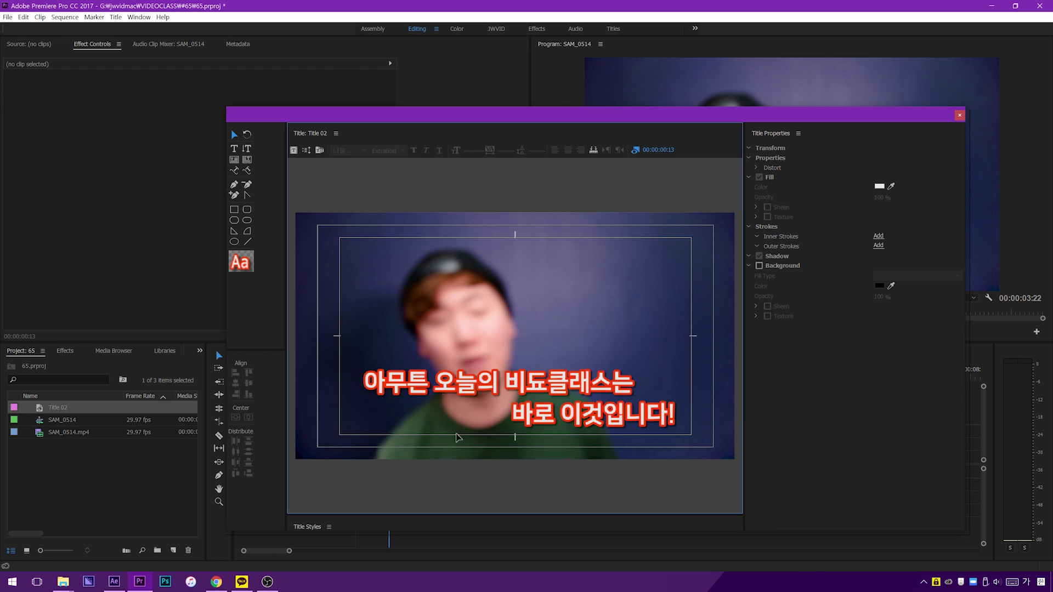
drag(577, 429, 540, 470)
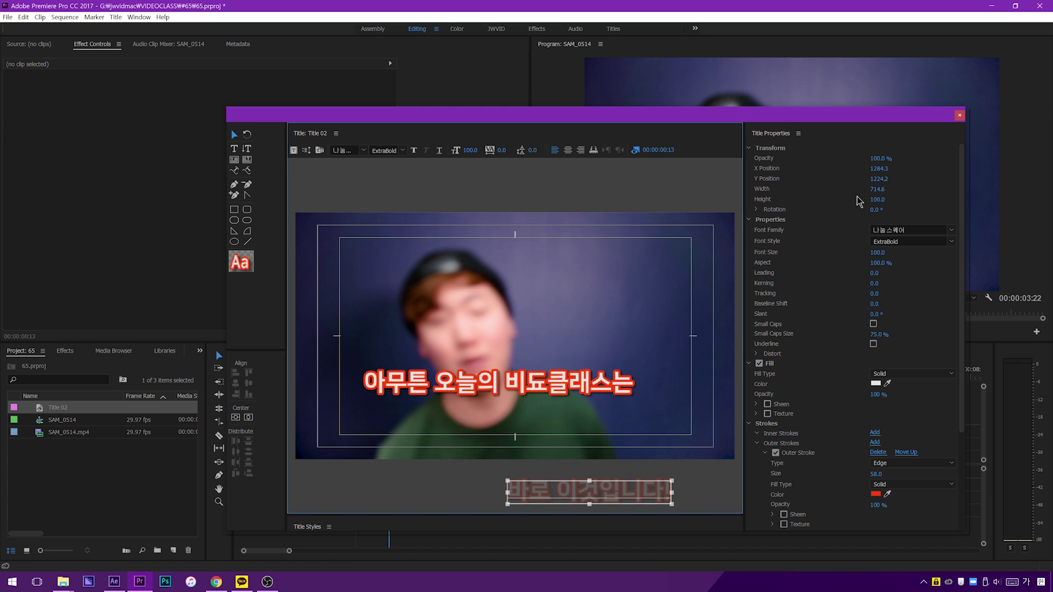
click(959, 116)
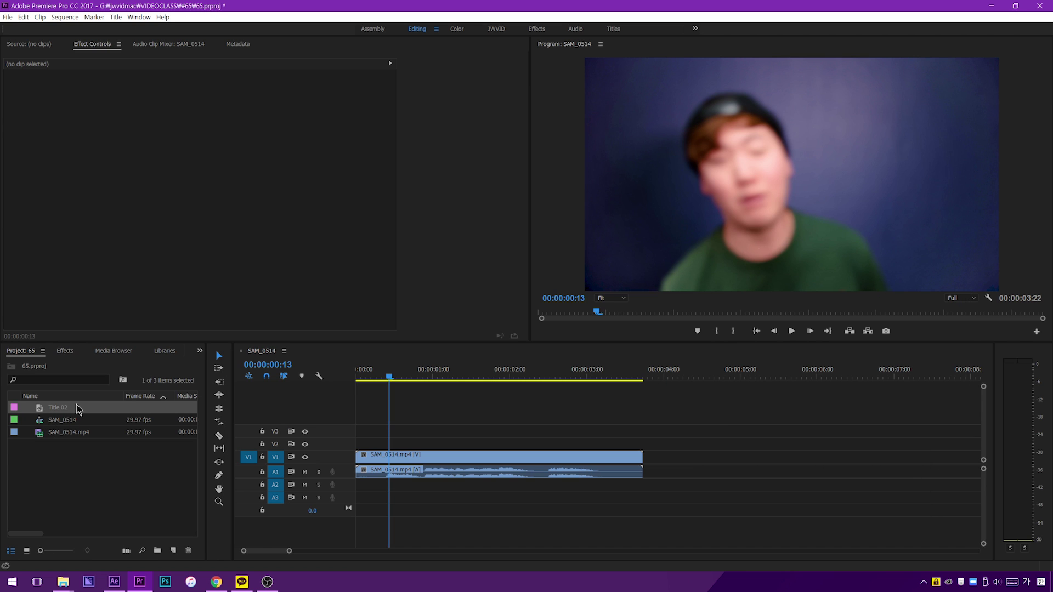
Step: Place Title 02 on track V2 at the start of the sequence and play it from the beginning
click(44, 411)
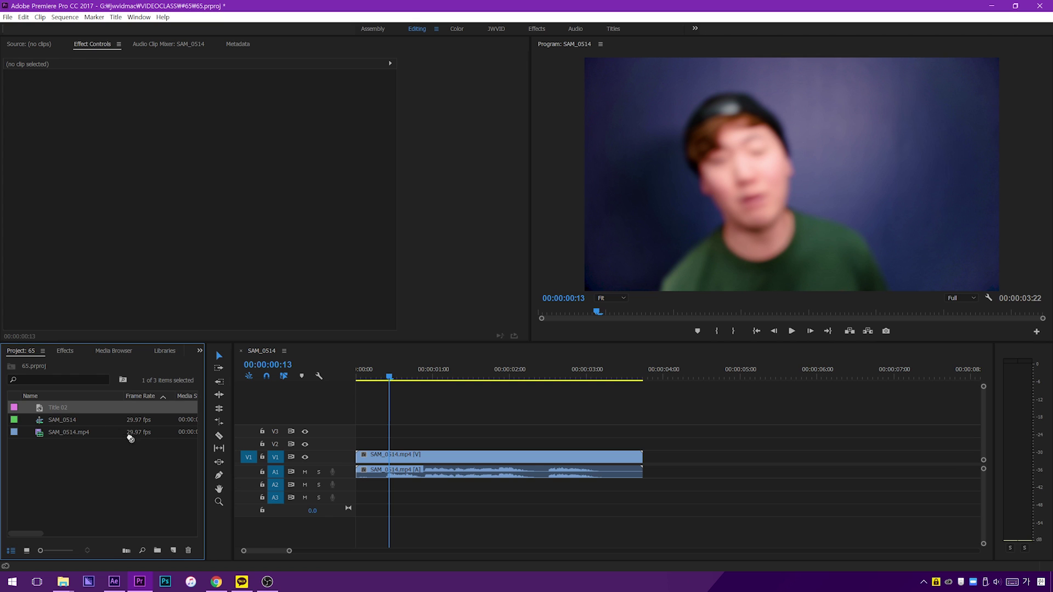
drag(130, 439, 353, 448)
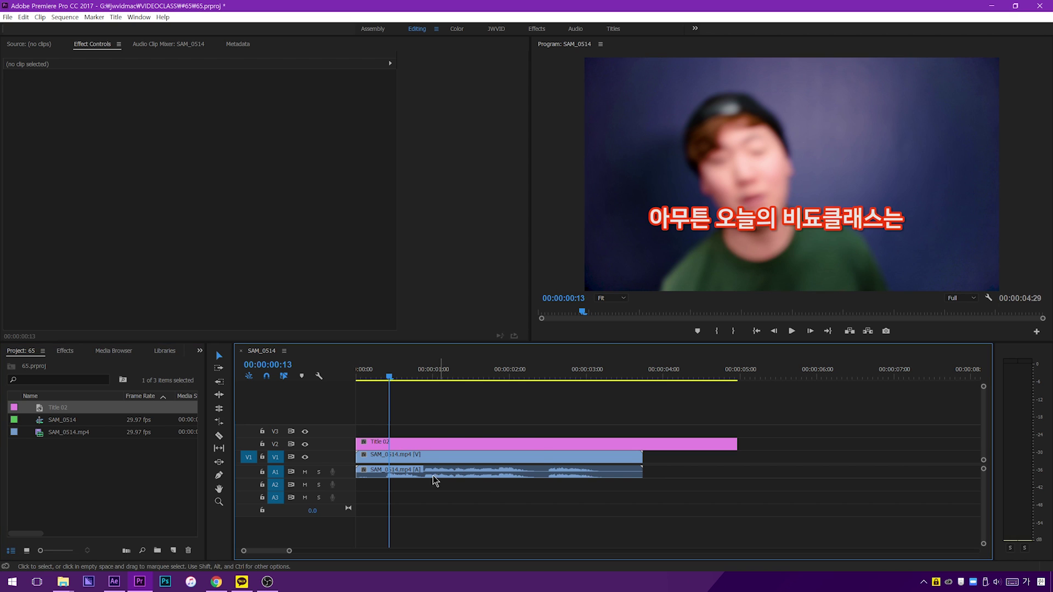
drag(384, 371, 356, 371)
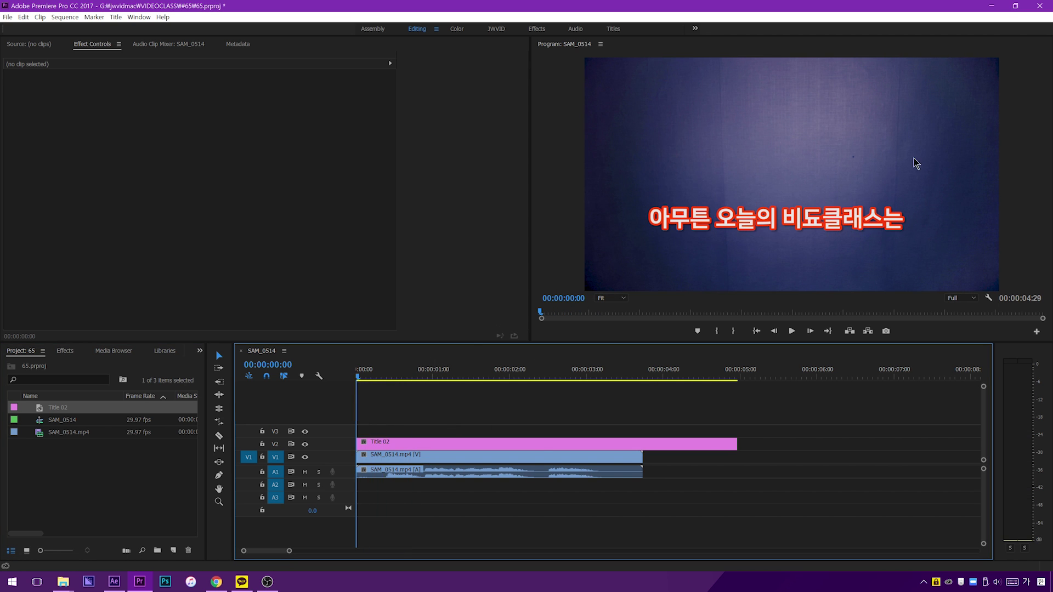
key(space)
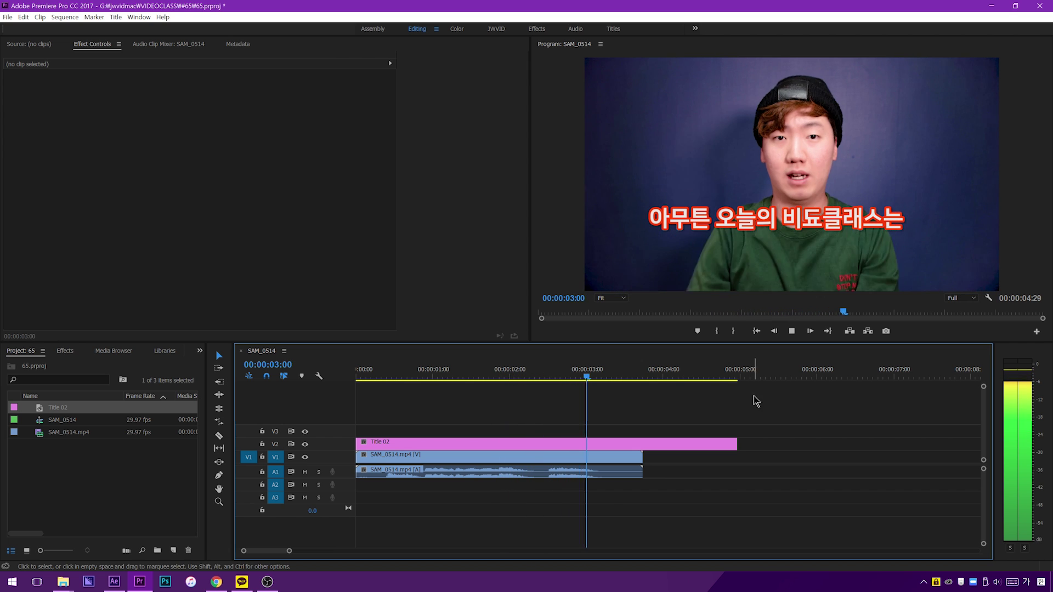
Step: Trim the Title 02 clip on V2 to end with the video clip and duplicate it onto track V4
key(space)
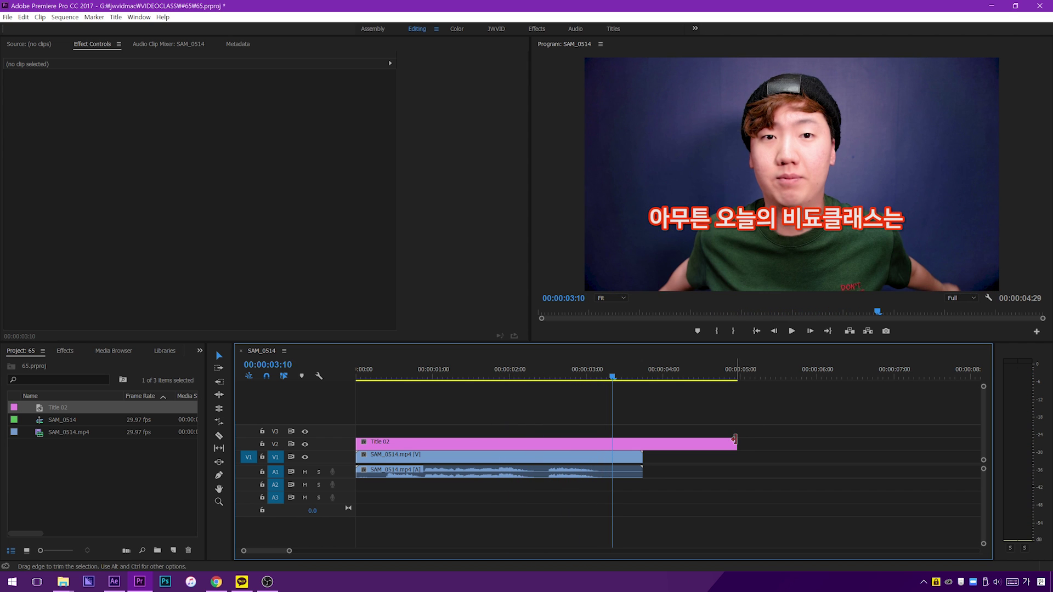
drag(734, 441, 642, 441)
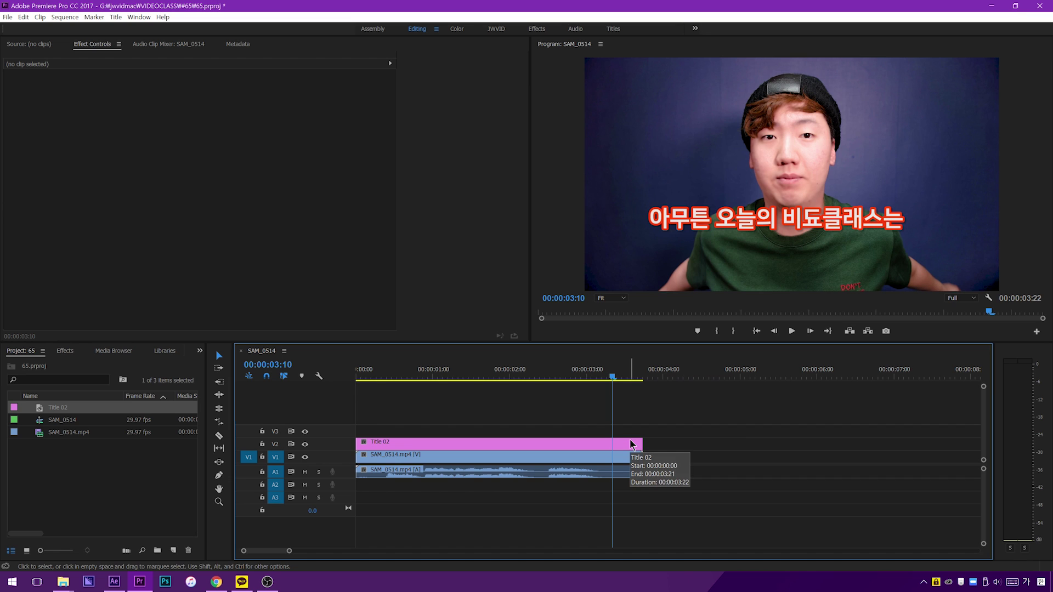
key(ctrl+shift+/)
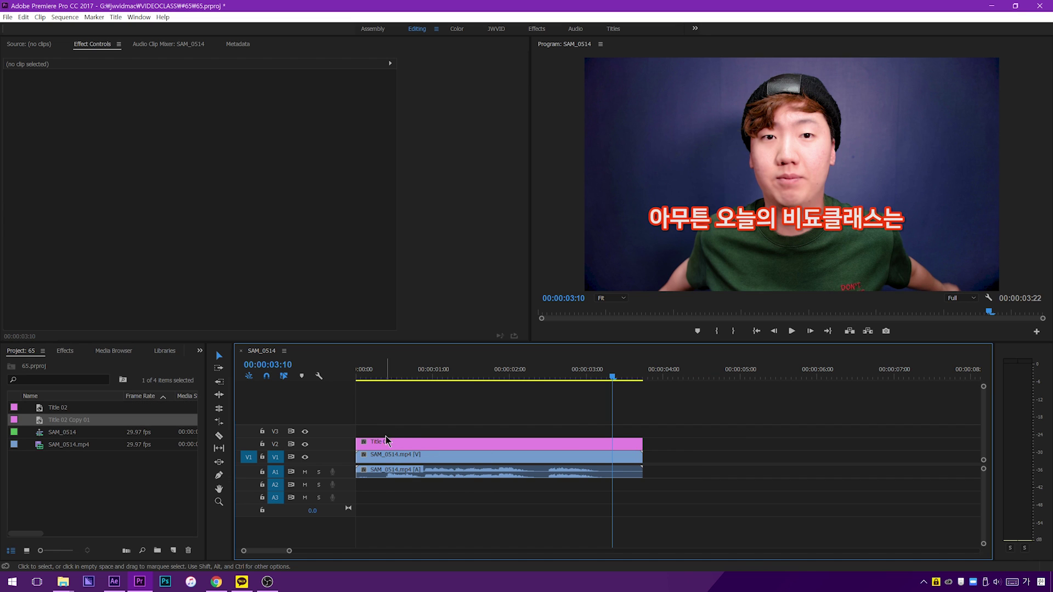
drag(380, 444, 379, 418)
drag(455, 392, 400, 423)
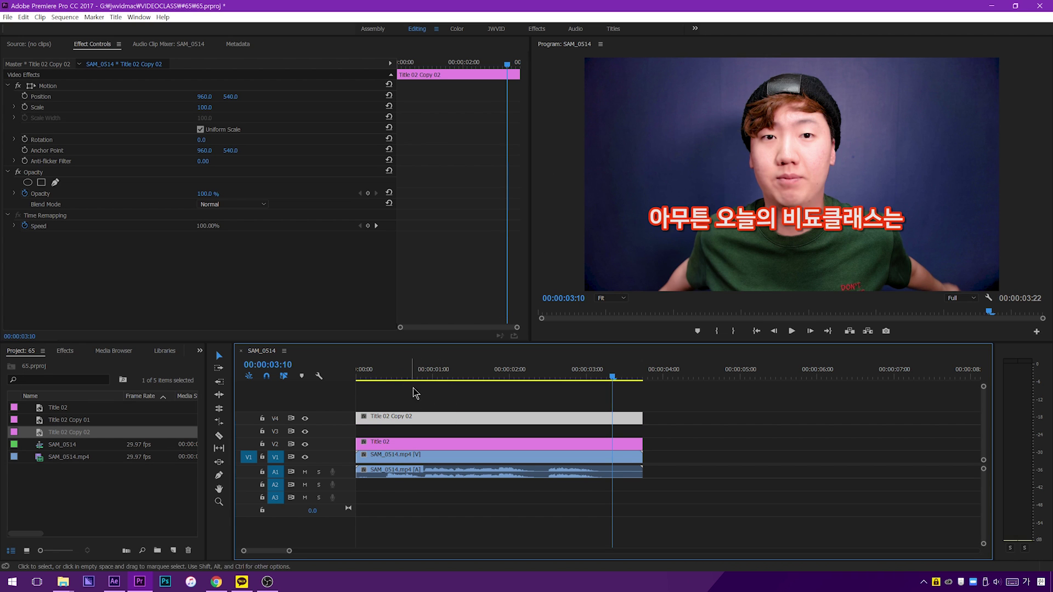
Step: In the V4 title copy, raise "바로 이것입니다!" into the frame as the lower line, delete the first caption line and close the title
double_click(495, 420)
drag(583, 491, 583, 426)
drag(499, 390, 485, 312)
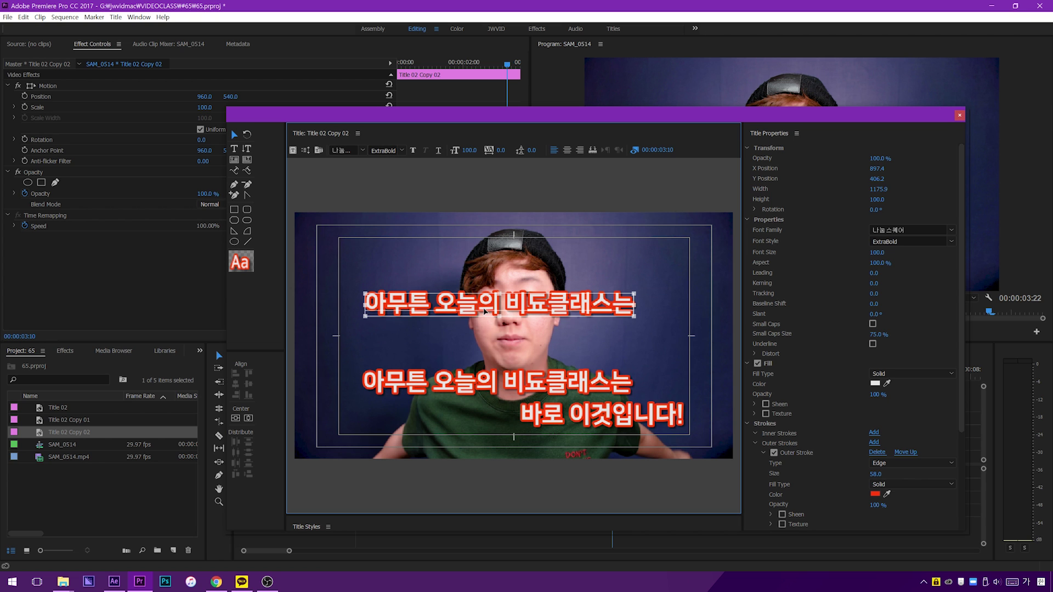
key(Delete)
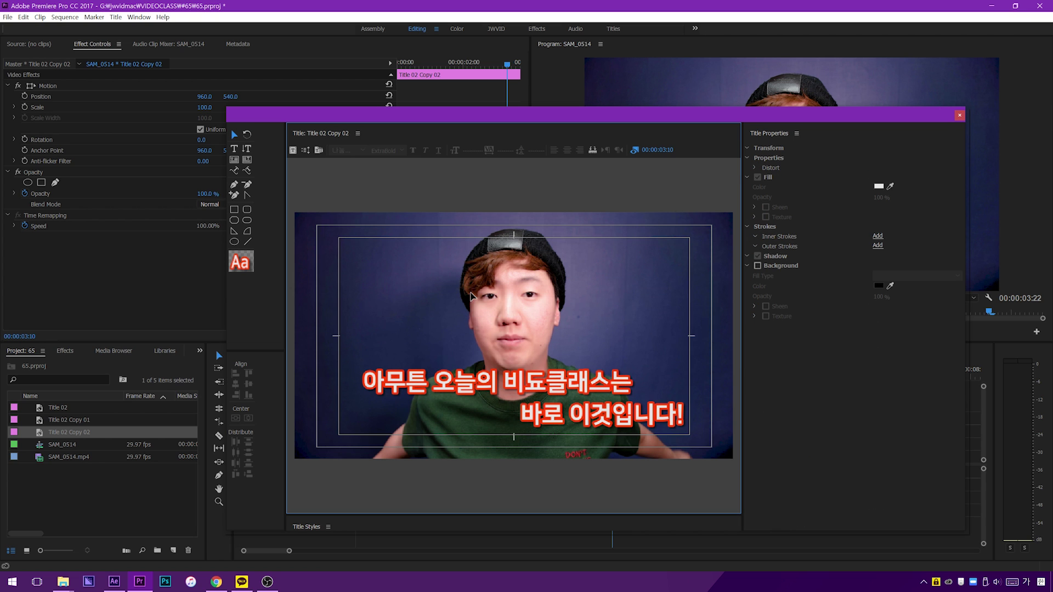
click(960, 115)
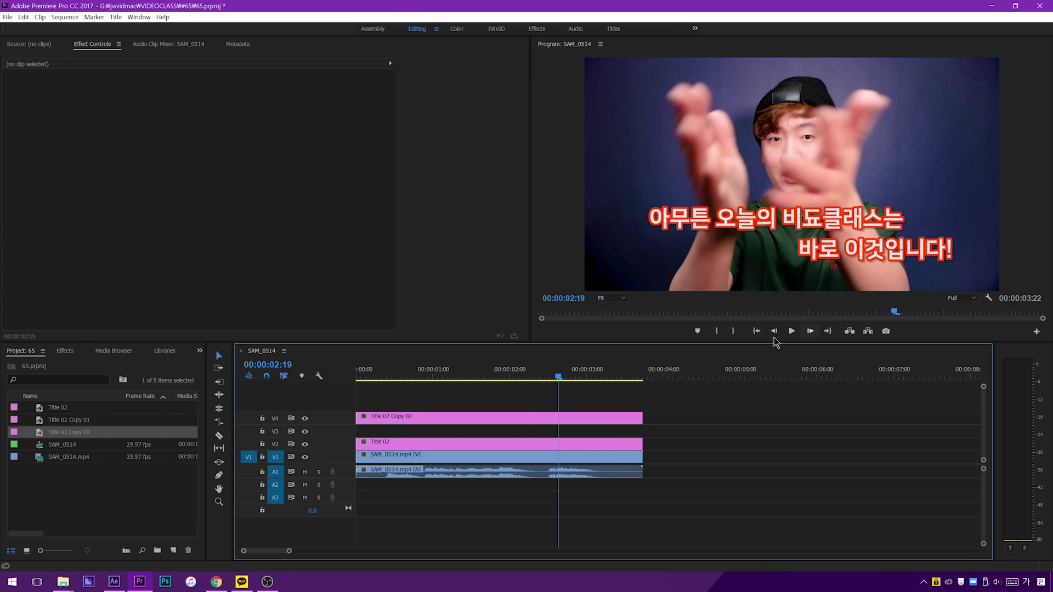
Step: Toggle the output of tracks V4 and V2 off and on to check which caption line each track holds
click(305, 419)
click(305, 419)
click(305, 444)
click(305, 444)
click(305, 419)
click(305, 419)
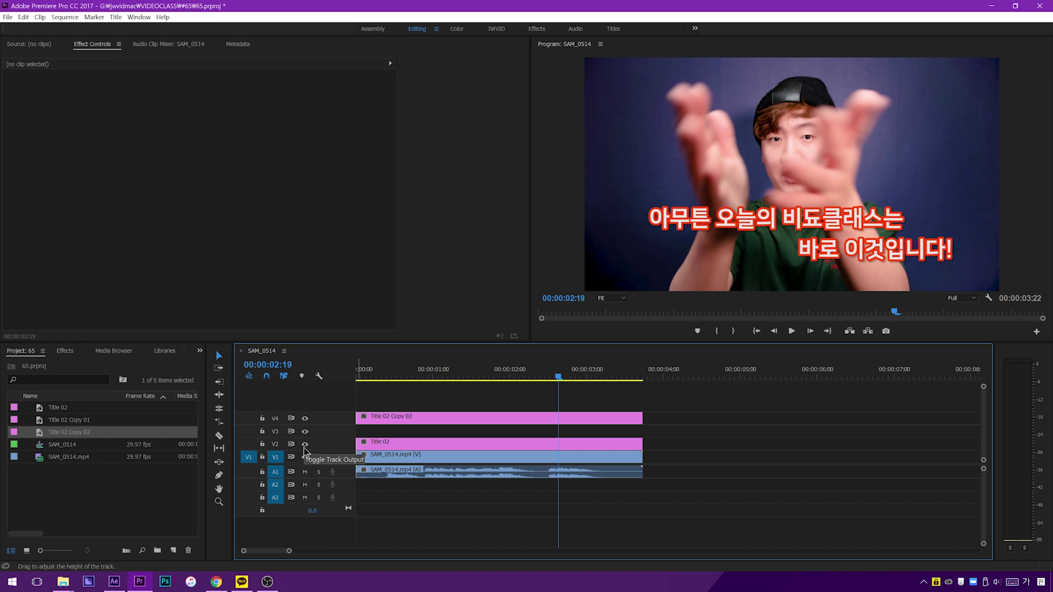
click(305, 444)
click(305, 445)
key(ctrl+z)
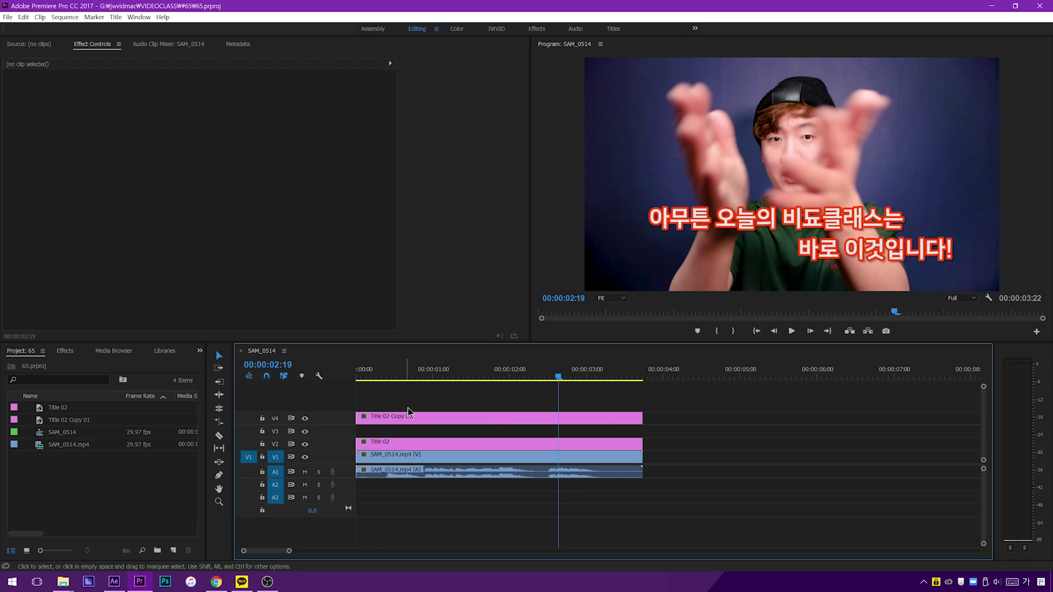
Step: Rename the title clip on V2 to "아무튼ㄴ 오늘의 비됴...."
right_click(420, 448)
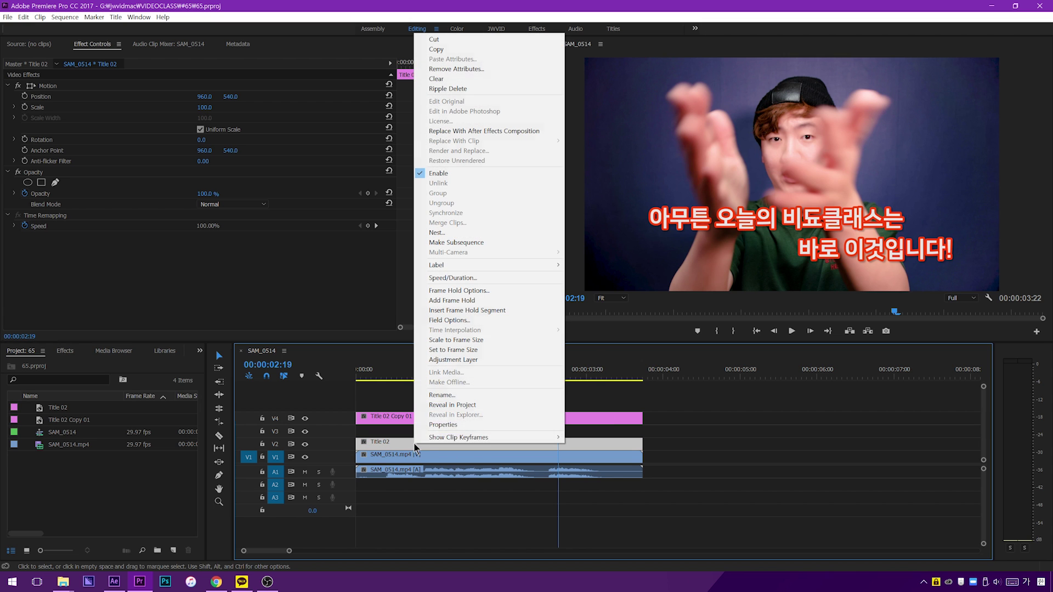
click(477, 398)
text(아무튼 오늘의 비도)
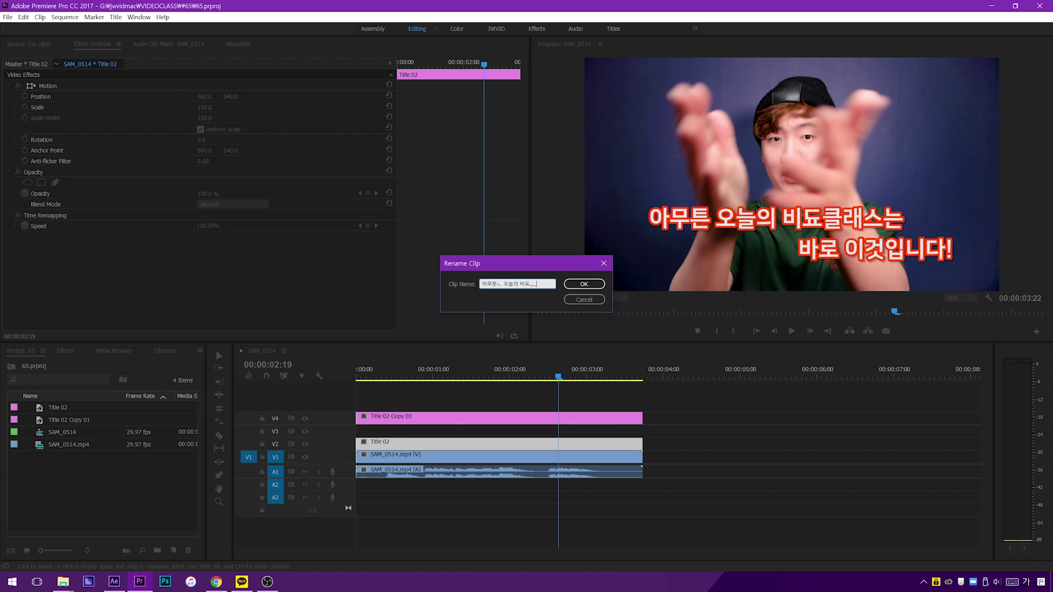
key(Return)
Step: Rename the title clip on V4 to "바로 이것..."
right_click(436, 422)
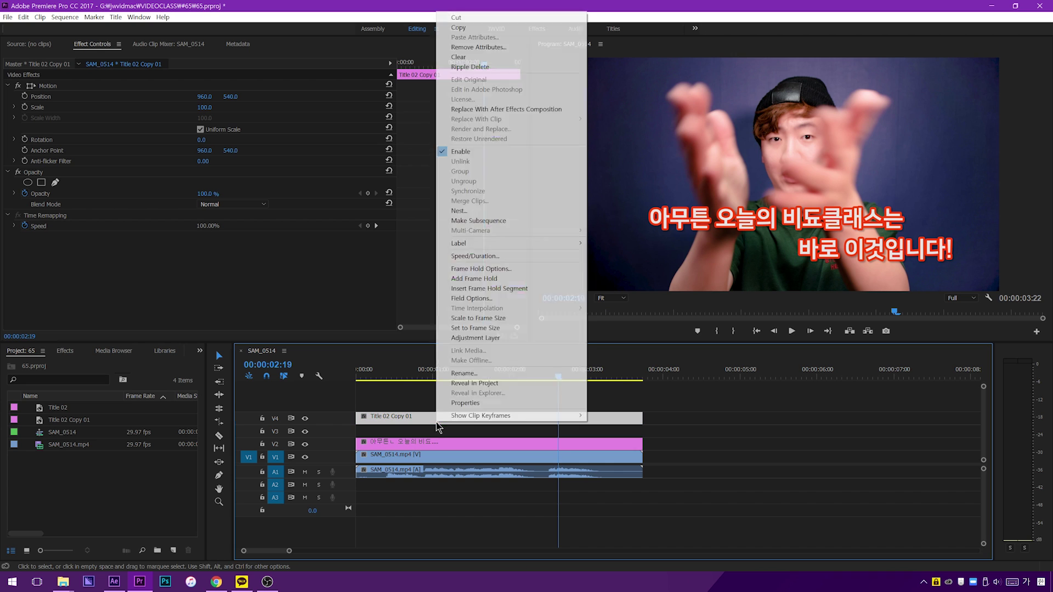
click(477, 374)
text(바로 이것...)
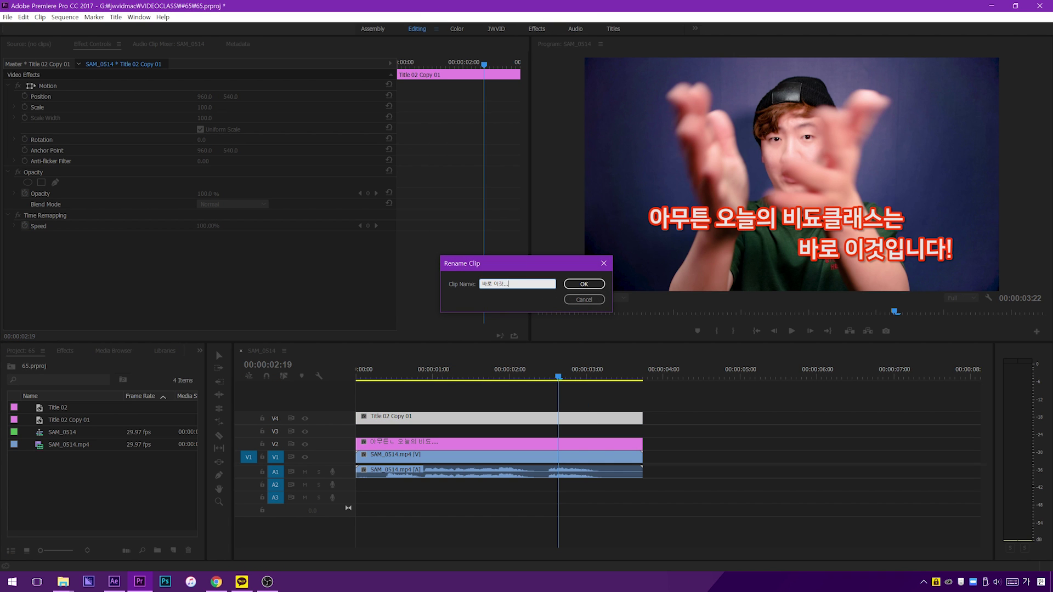
key(Return)
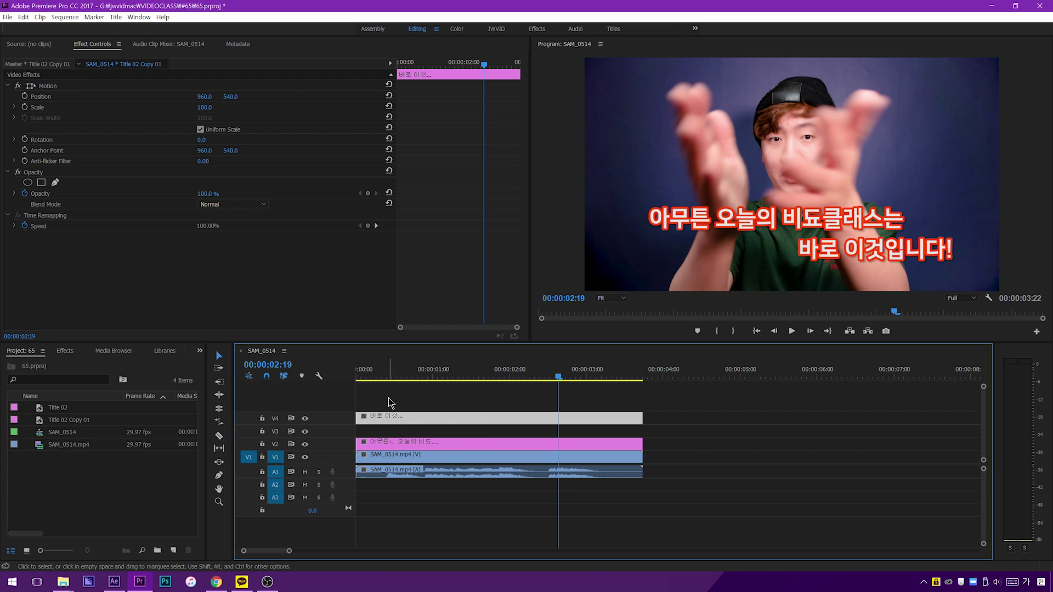
Step: Duplicate the V2 caption onto V3 and the V4 caption onto V5, and return the playhead to the start of the sequence
click(383, 428)
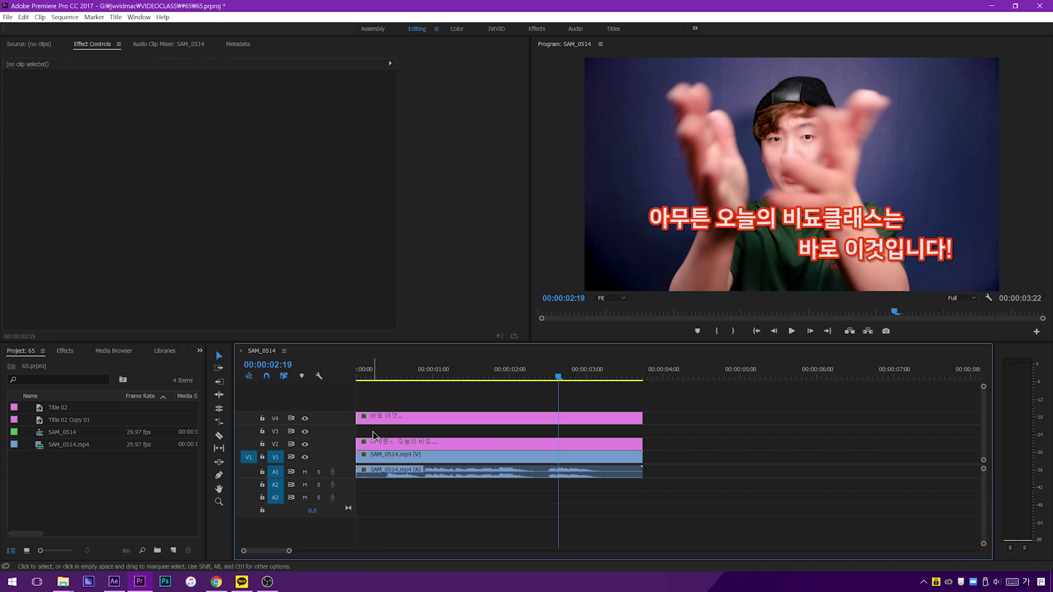
click(370, 443)
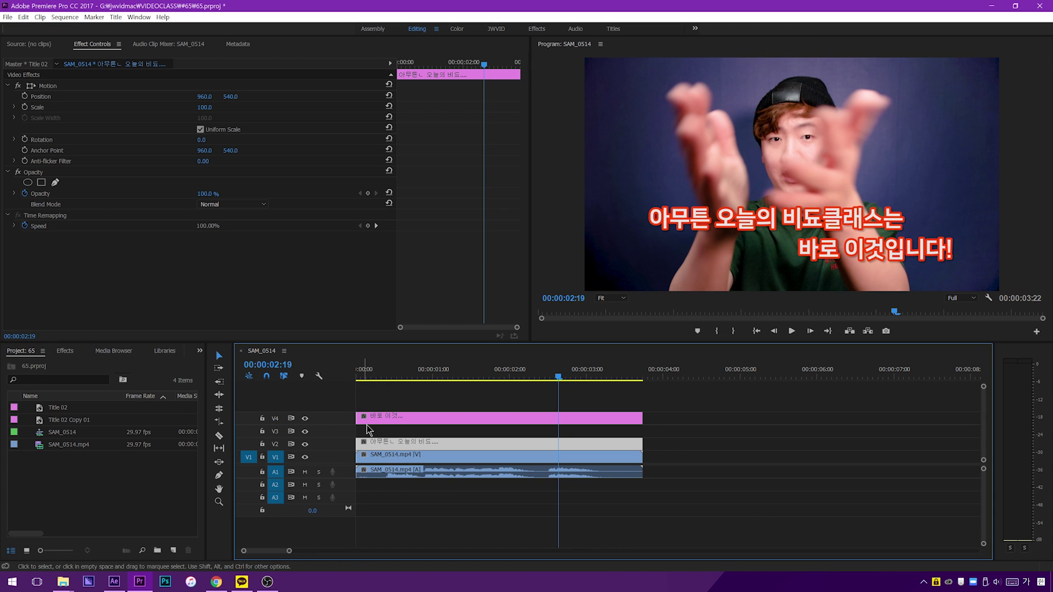
key(alt)
click(377, 416)
mouse_move(377, 416)
mouse_down()
mouse_move(393, 411)
mouse_move(378, 433)
mouse_up()
drag(430, 375, 357, 375)
click(377, 403)
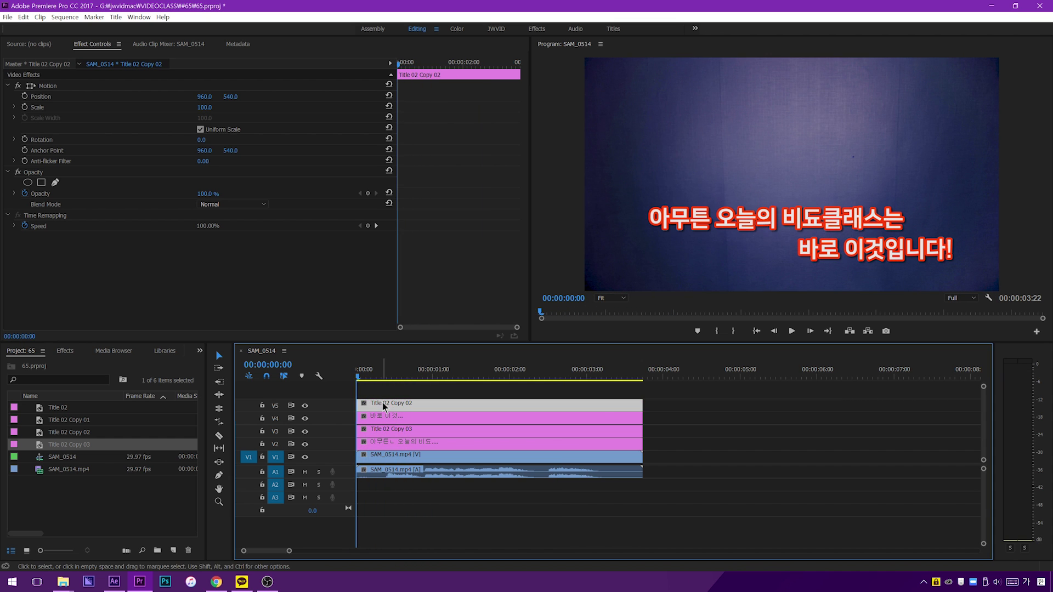
drag(665, 396, 628, 445)
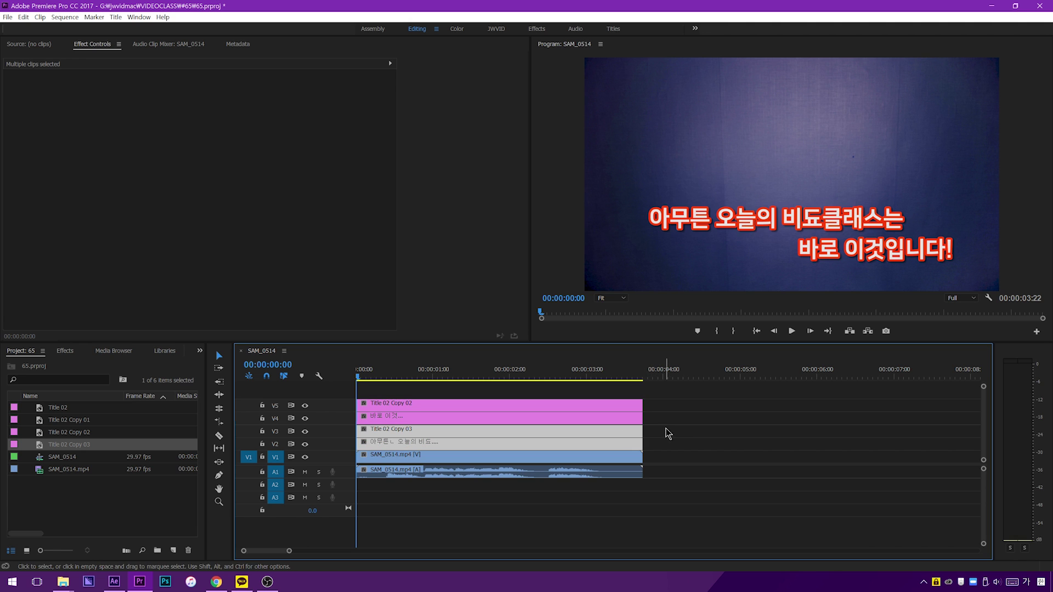
click(676, 431)
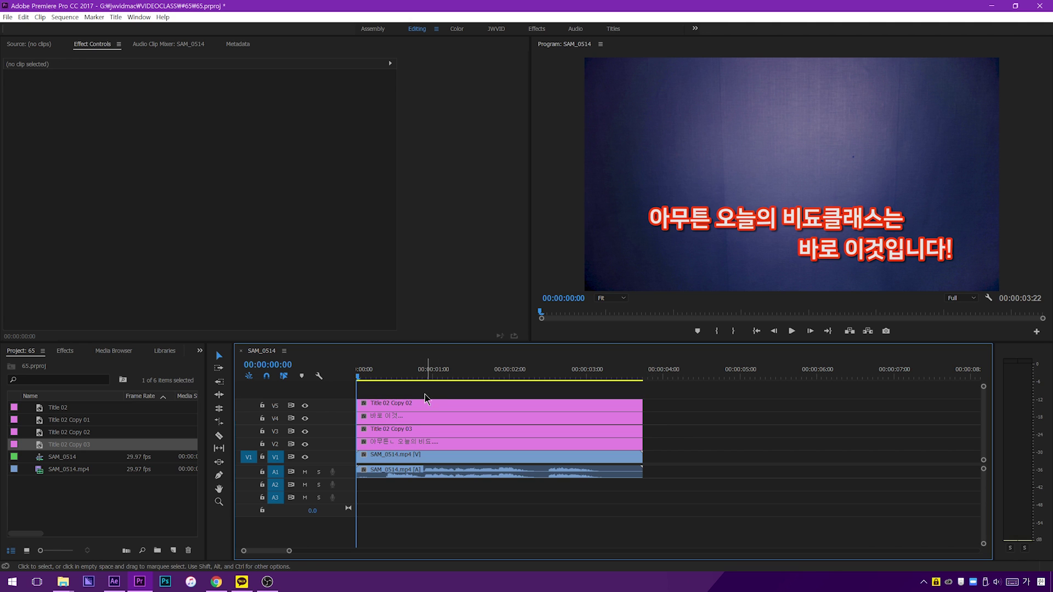
Step: Open the title copy on V5, copy the red code of the "바로 이것입니다!" outer stroke and set that stroke to ffffff
click(414, 406)
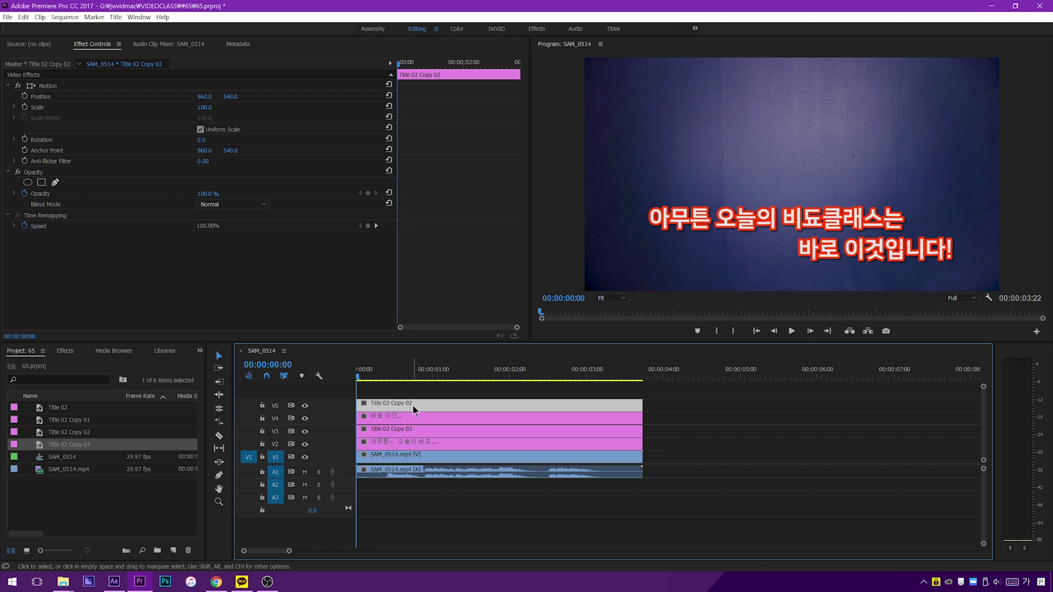
double_click(407, 403)
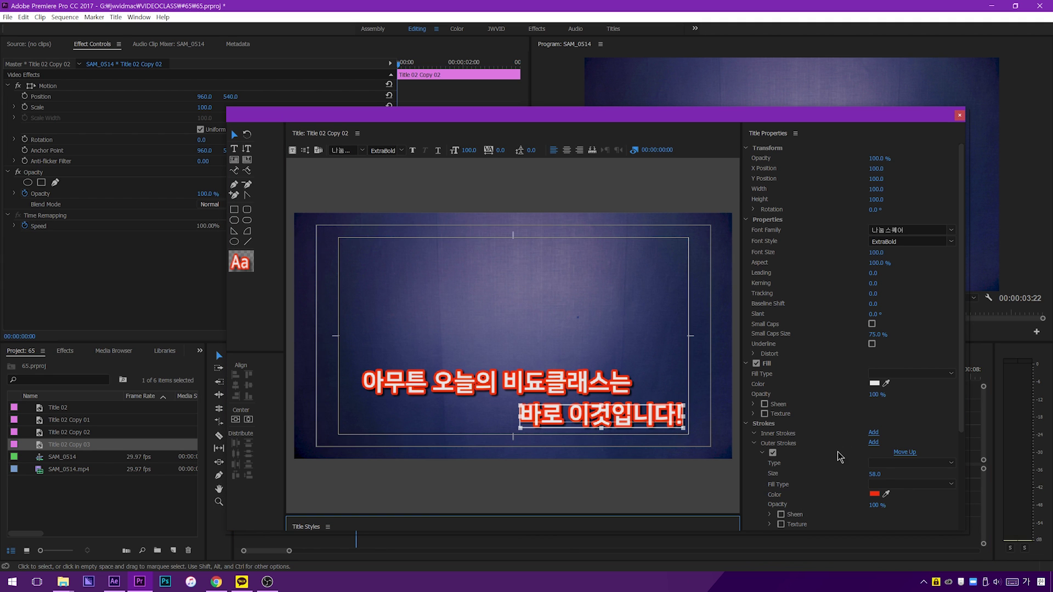
scroll(793, 376, down, 1)
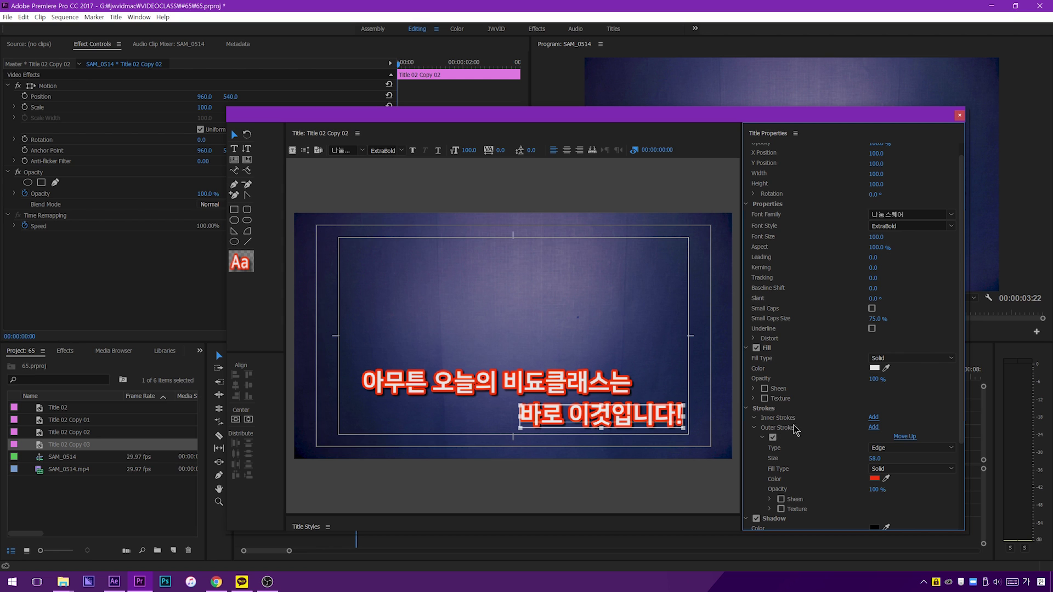
click(875, 479)
click(614, 389)
key(ctrl+c)
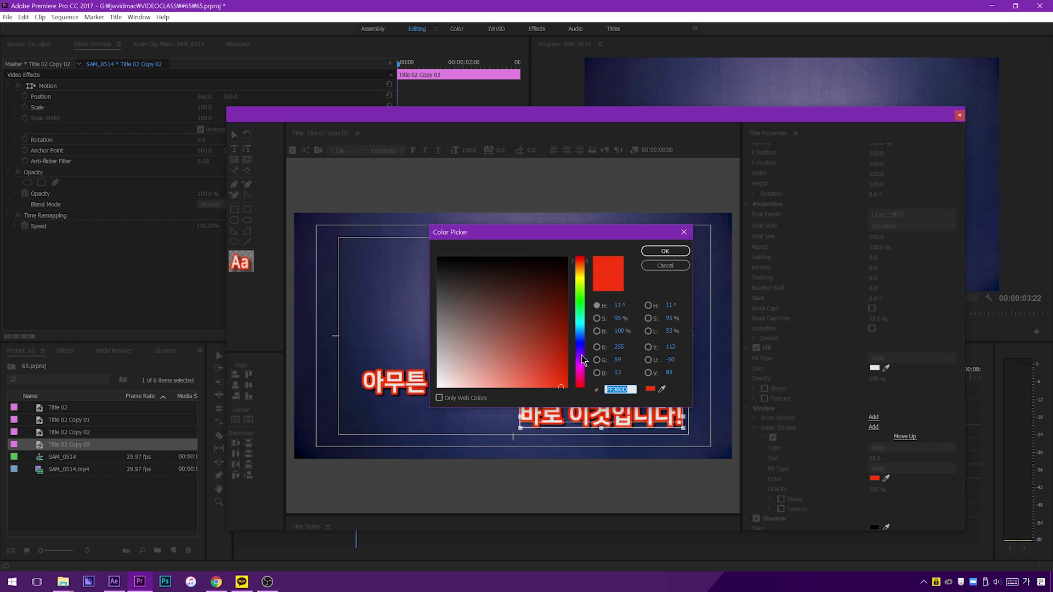
text(ffffff)
click(671, 253)
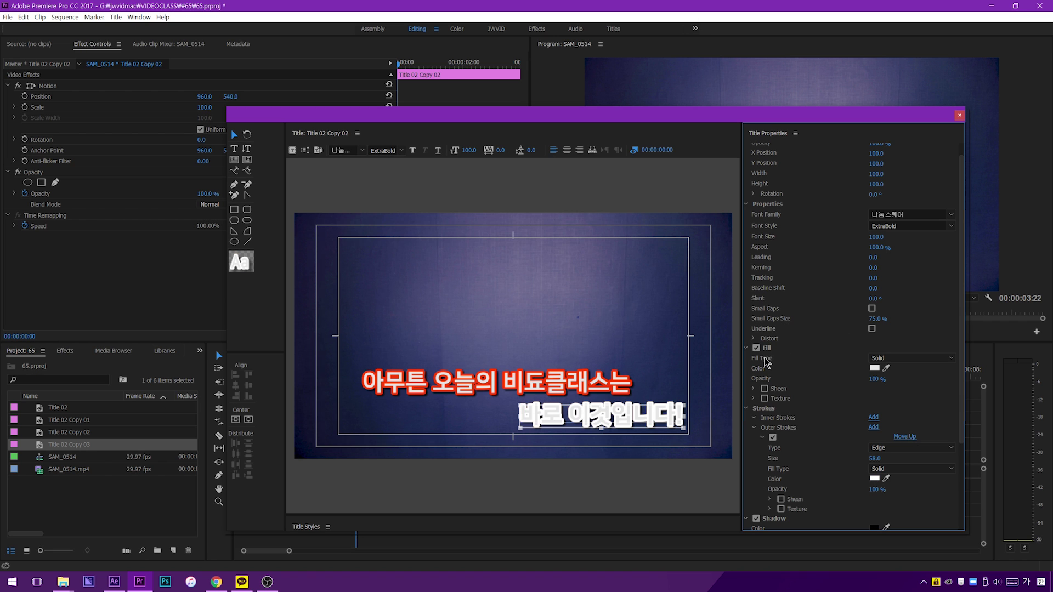
Step: Set the fill of "바로 이것입니다!" to the copied red FF3B0D and close the title
click(875, 368)
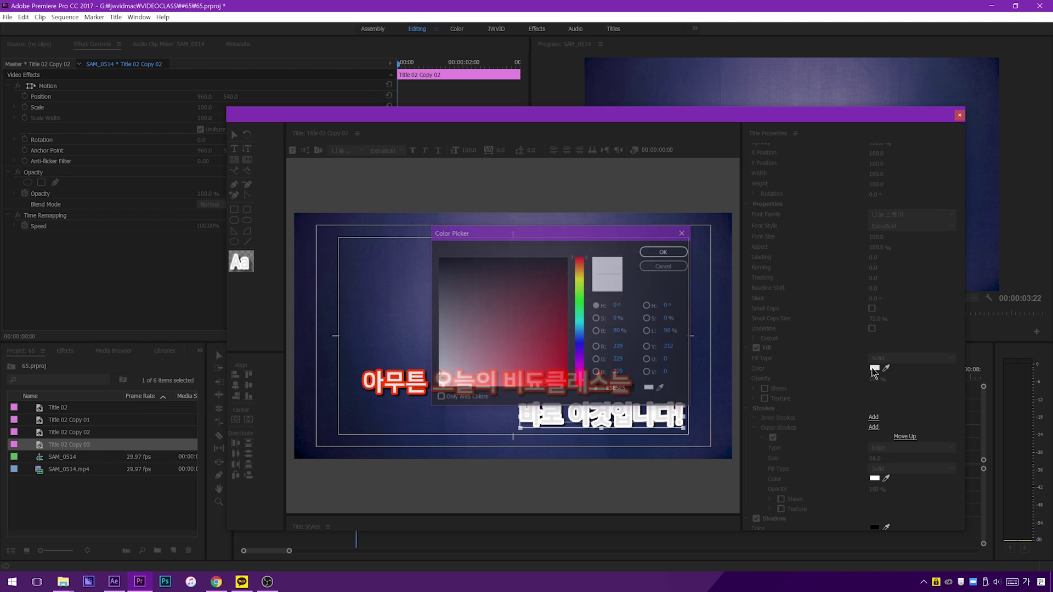
double_click(614, 389)
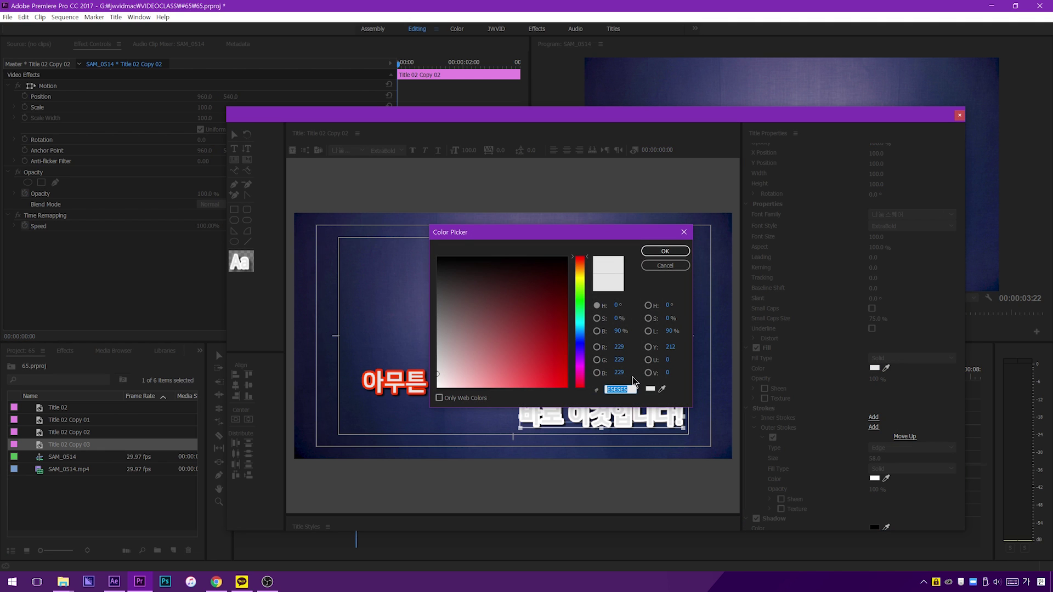
text(ff0000)
key(Return)
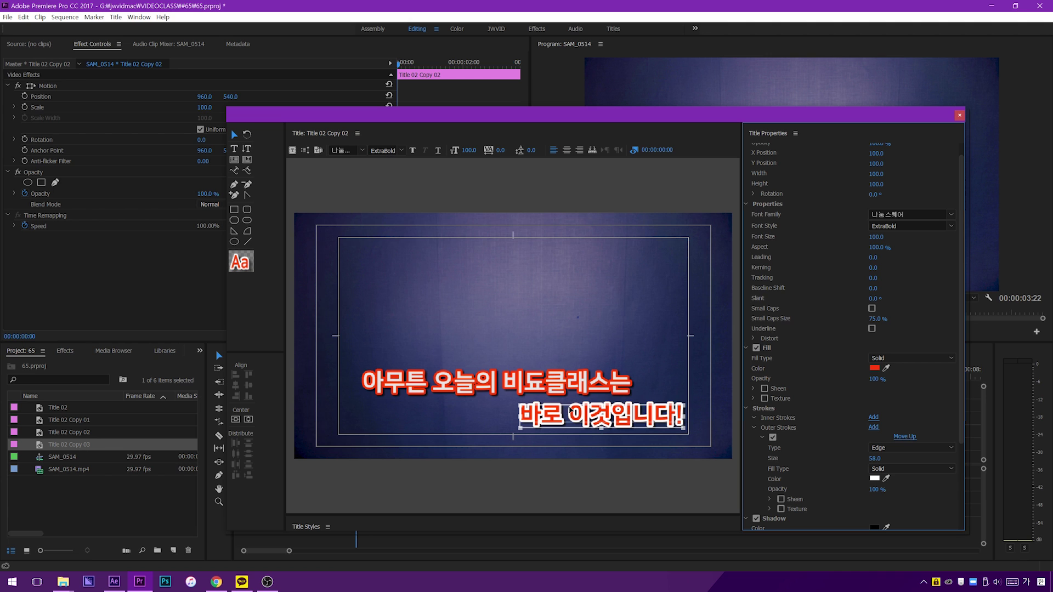
click(603, 340)
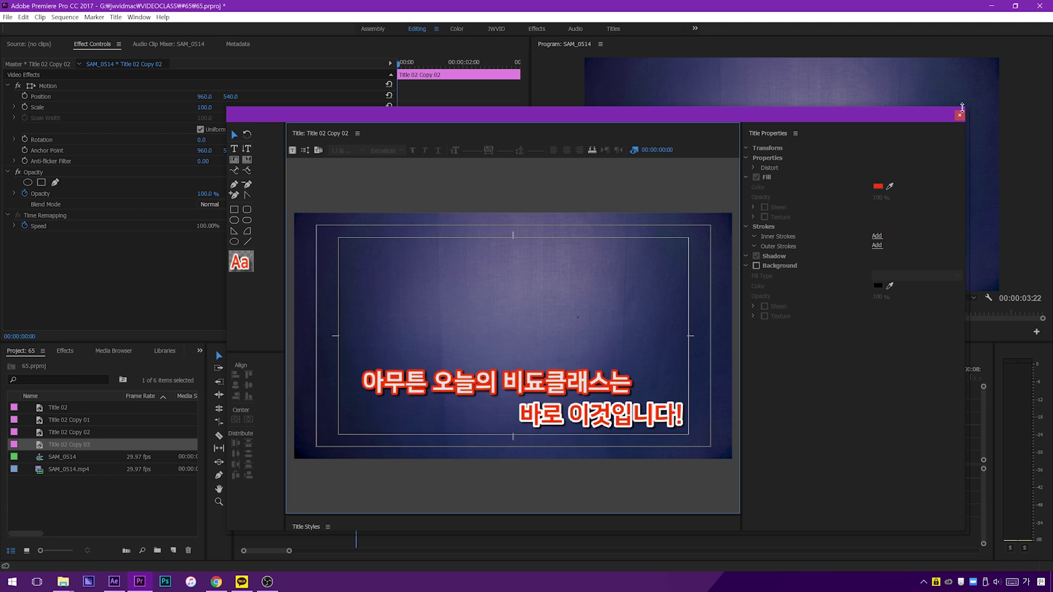
click(960, 115)
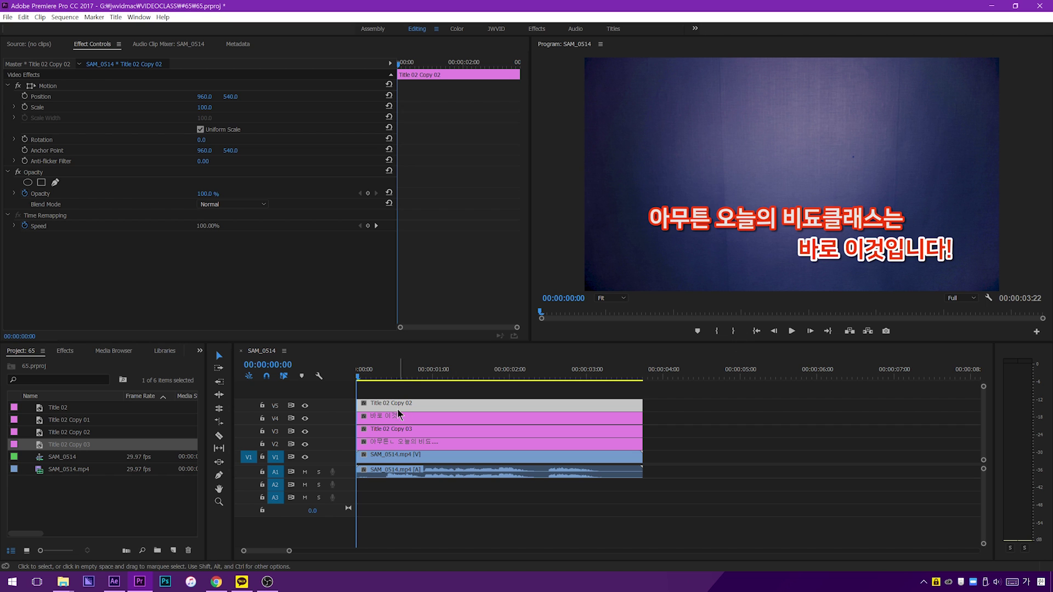
Step: Open the title copy on V3 and set the outer stroke of "아무튼 오늘의 비됴클래스는" to white
click(412, 433)
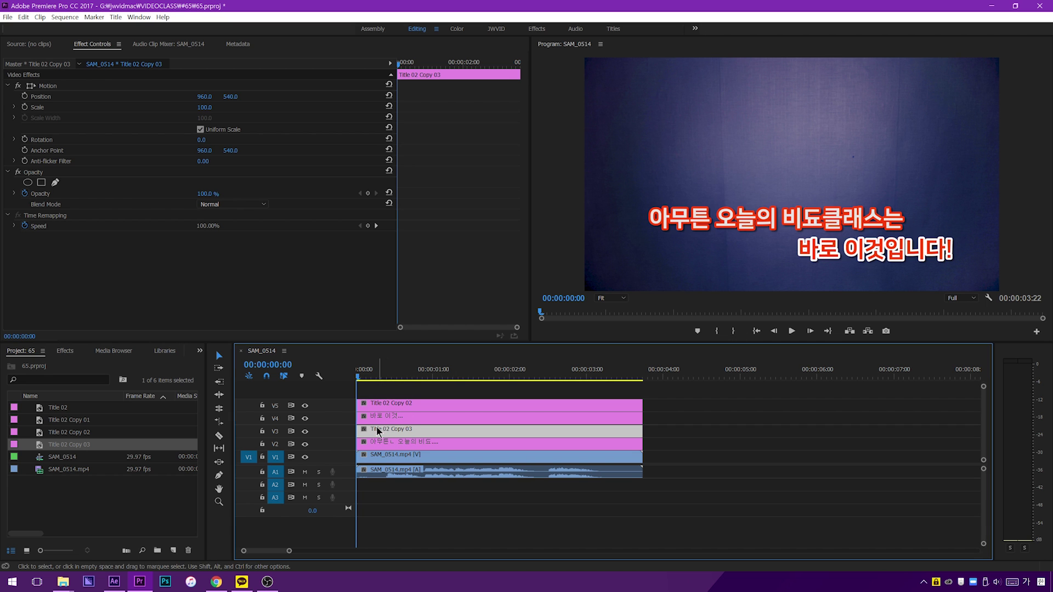
double_click(386, 426)
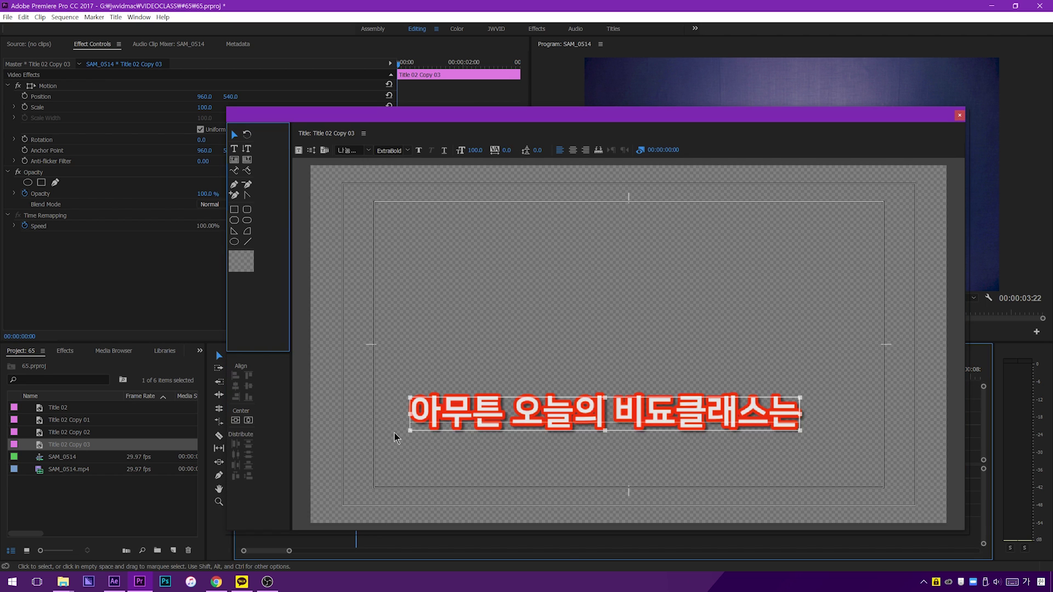
click(874, 494)
drag(536, 329, 316, 444)
click(665, 251)
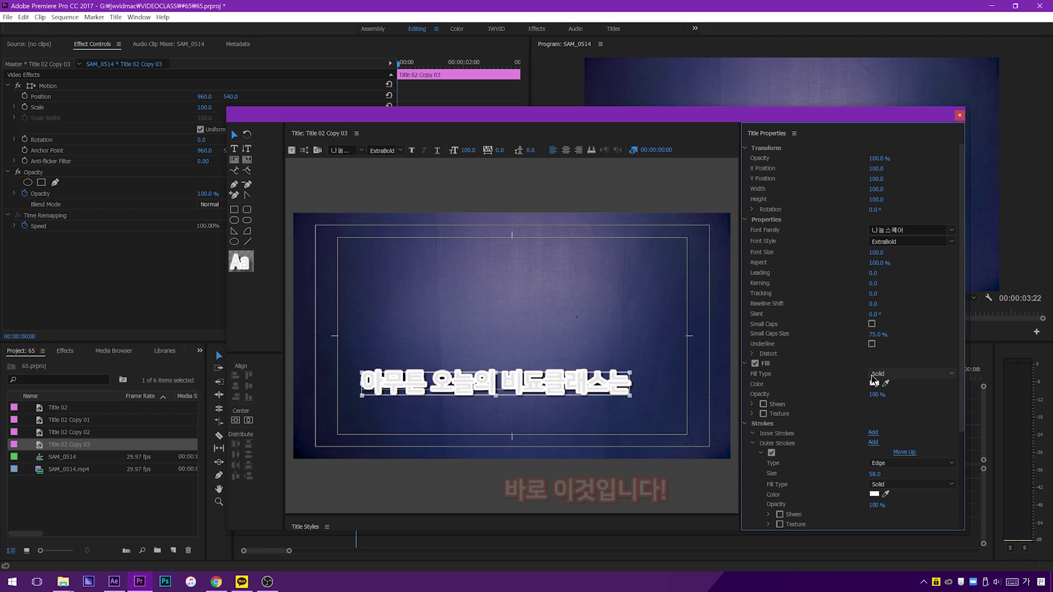
Step: Set the fill of "아무튼 오늘의 비됴클래스는" to the copied red FF3B0D
click(875, 383)
click(630, 388)
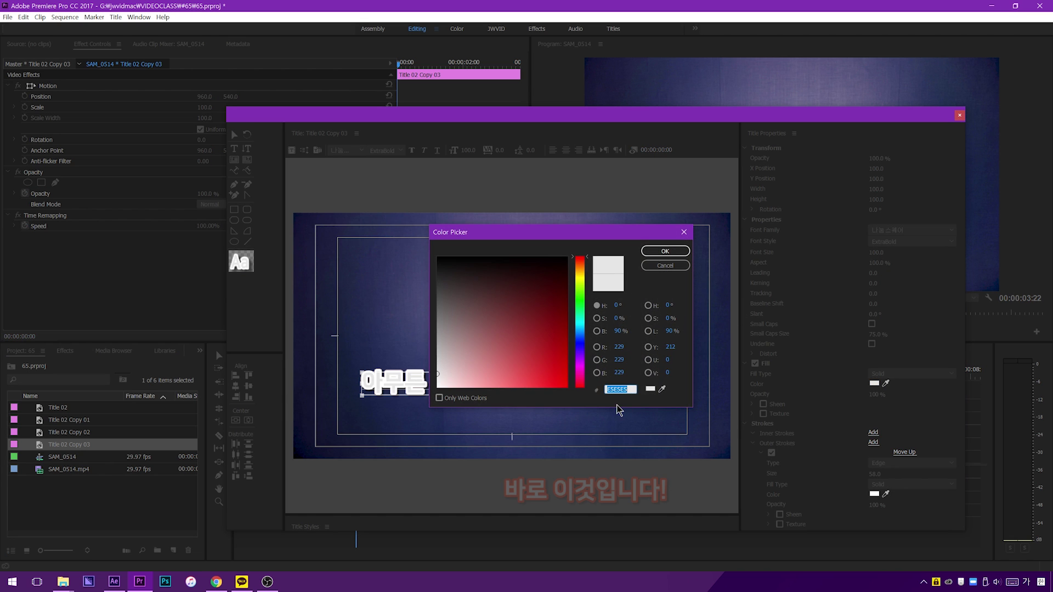
key(ctrl+v)
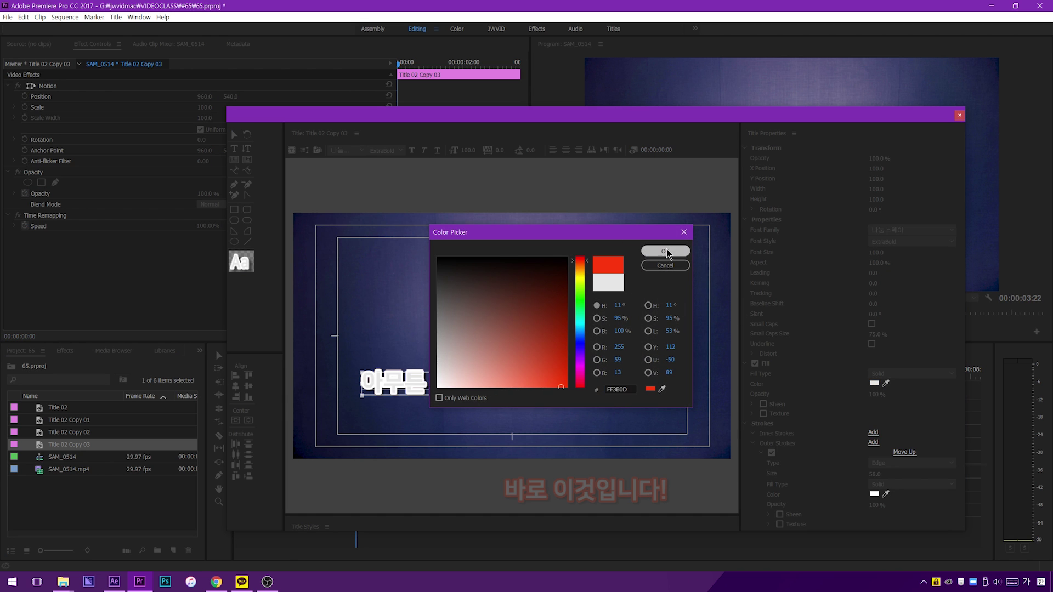
click(665, 251)
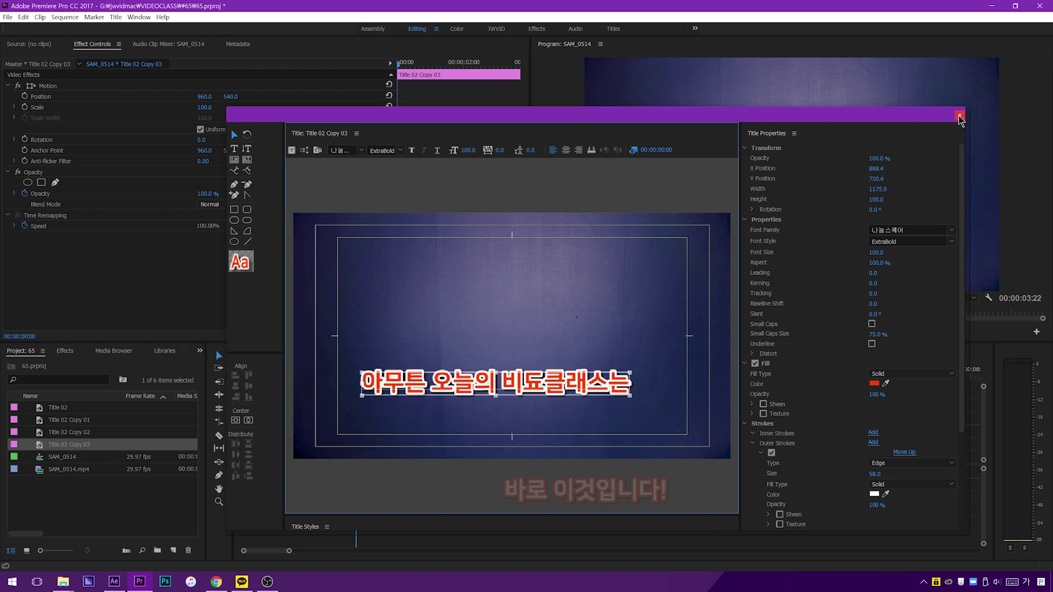
Step: Close the title "아무튼 오늘의 비됴클래스는" and select the title copy on V5
click(959, 116)
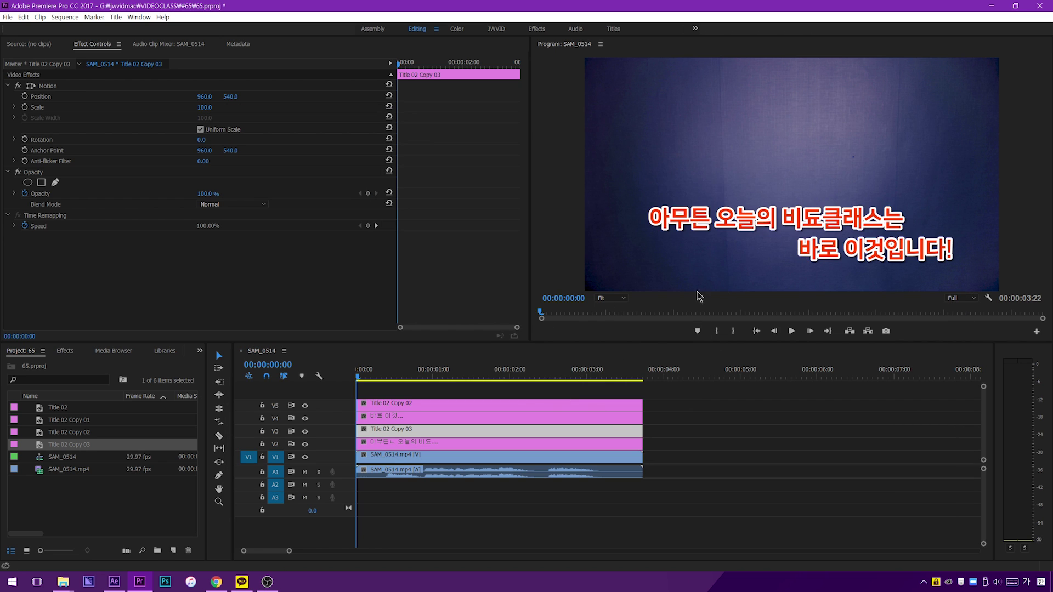
click(603, 405)
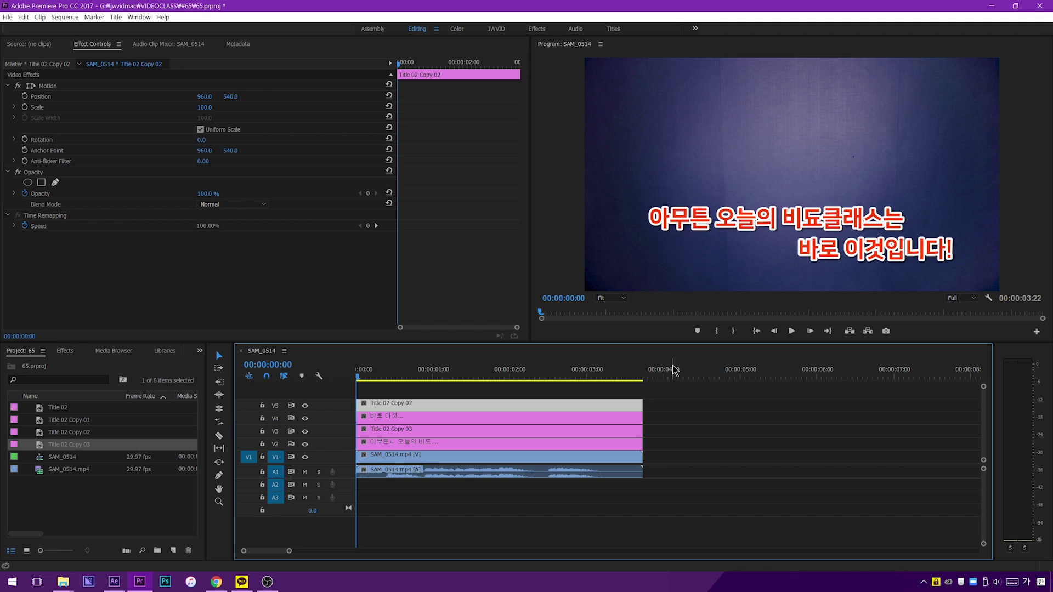
Step: List the Wipe video transitions and move the V3 title copy onto V2, overlapping its original from just before one second
click(66, 351)
click(8, 431)
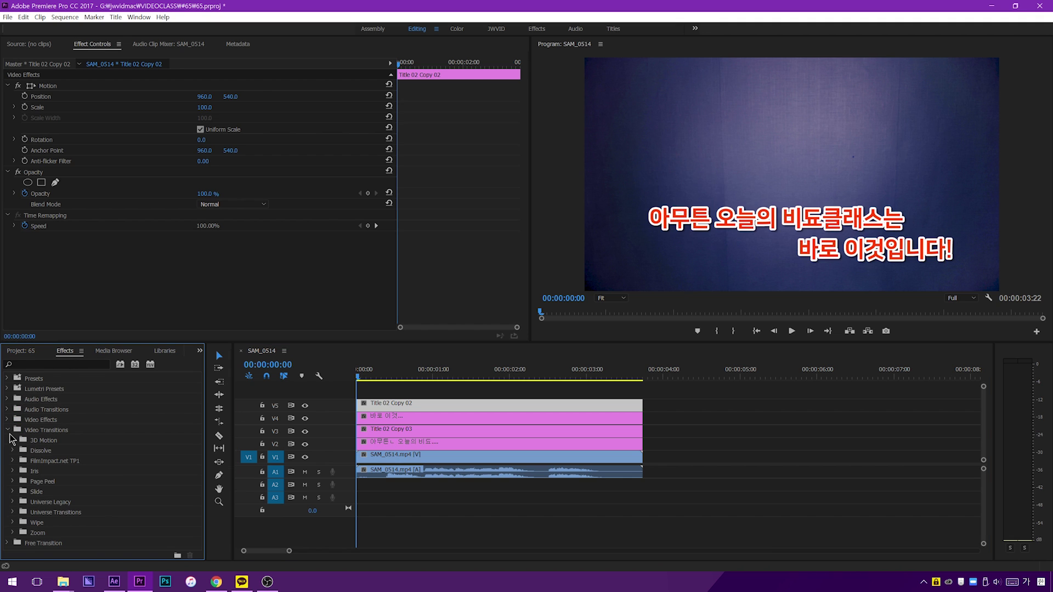
click(19, 525)
scroll(33, 527, down, 5)
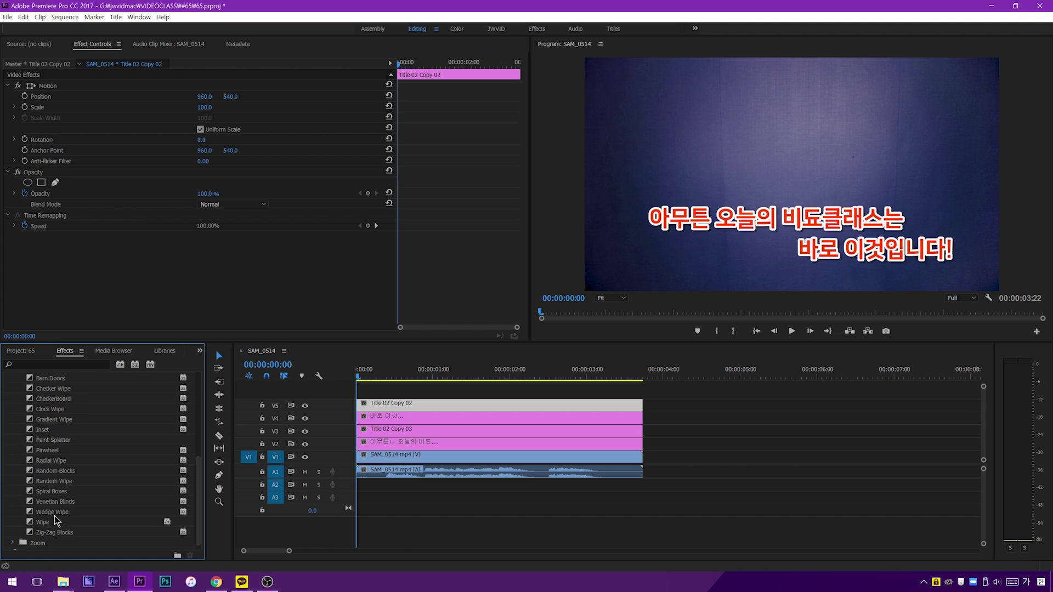
click(368, 435)
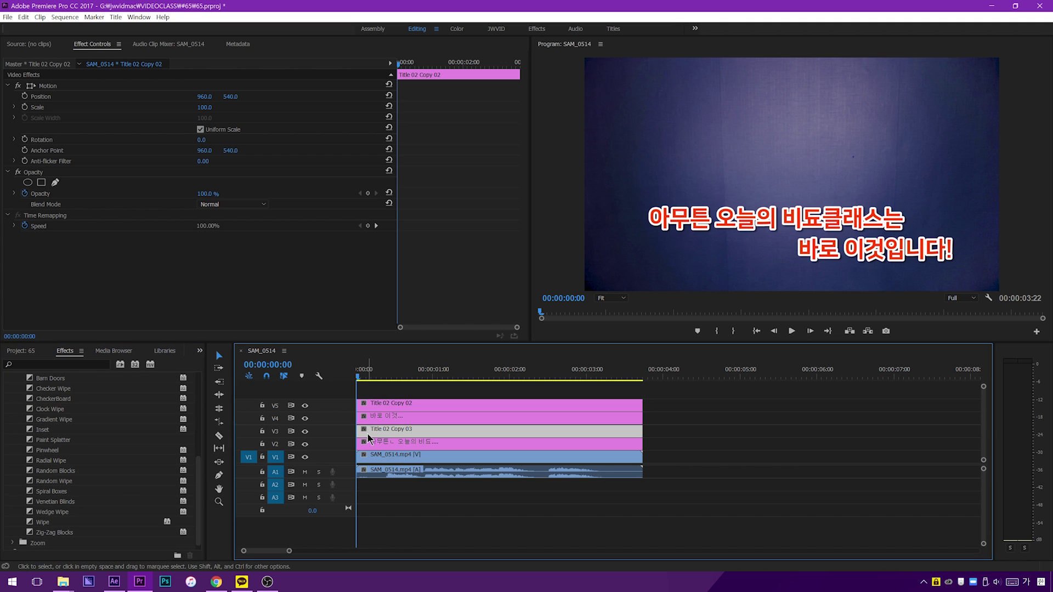
drag(379, 434, 446, 446)
click(411, 446)
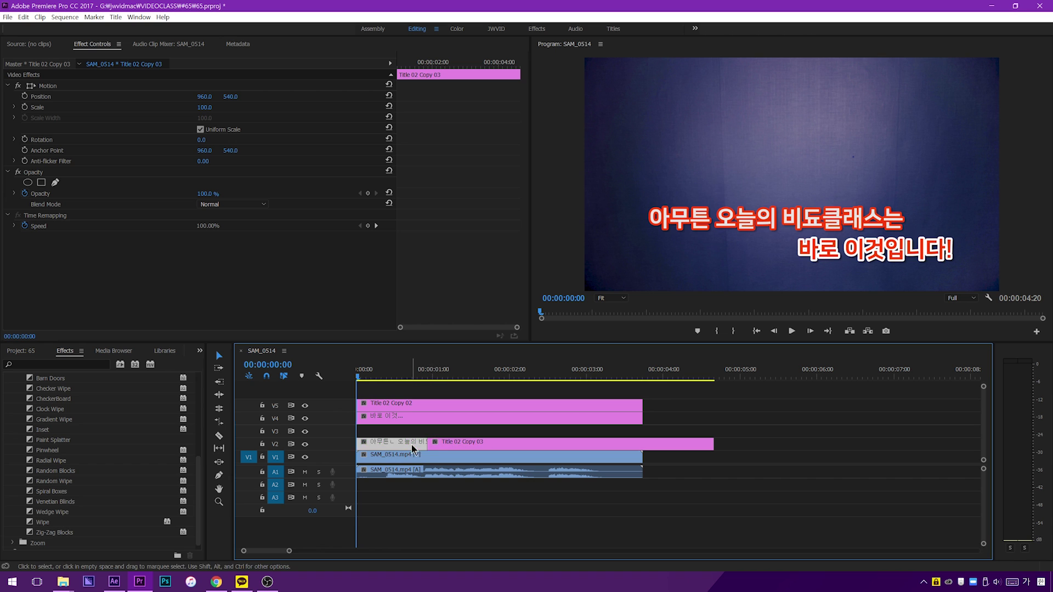
click(441, 442)
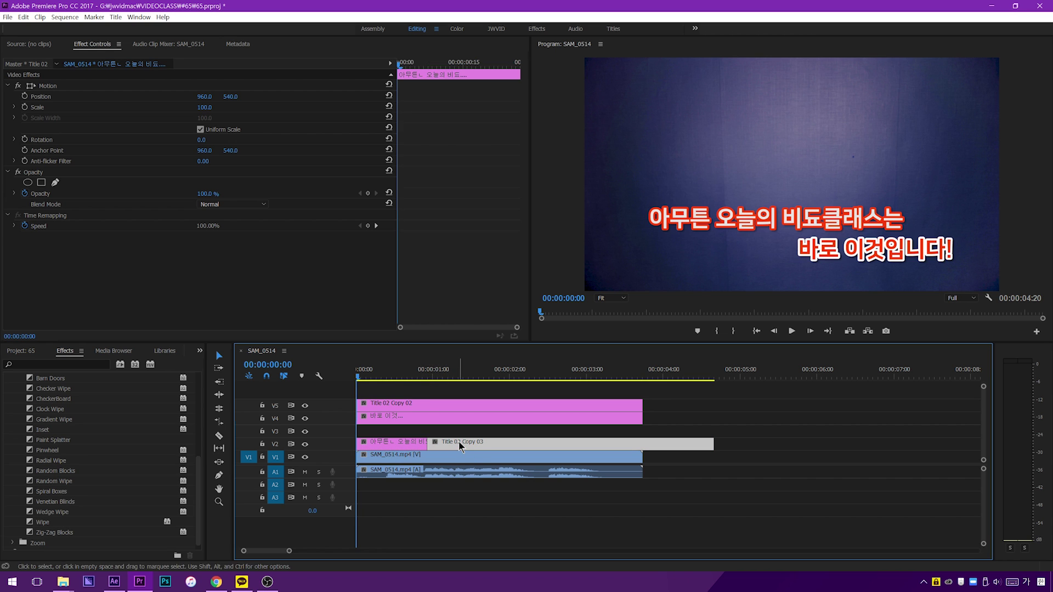
Step: Apply a Wipe transition at the cut between the two titles on V2 and preview its start at 00:00:00:18
drag(42, 524, 433, 445)
click(445, 447)
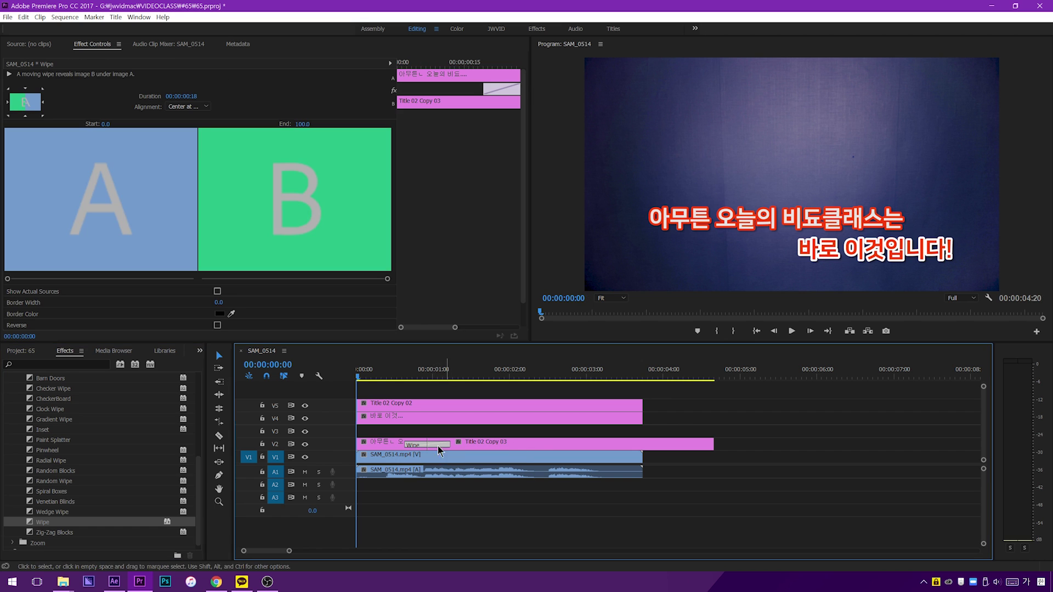
mouse_move(410, 370)
mouse_down()
mouse_move(446, 362)
mouse_move(403, 363)
mouse_up()
click(380, 446)
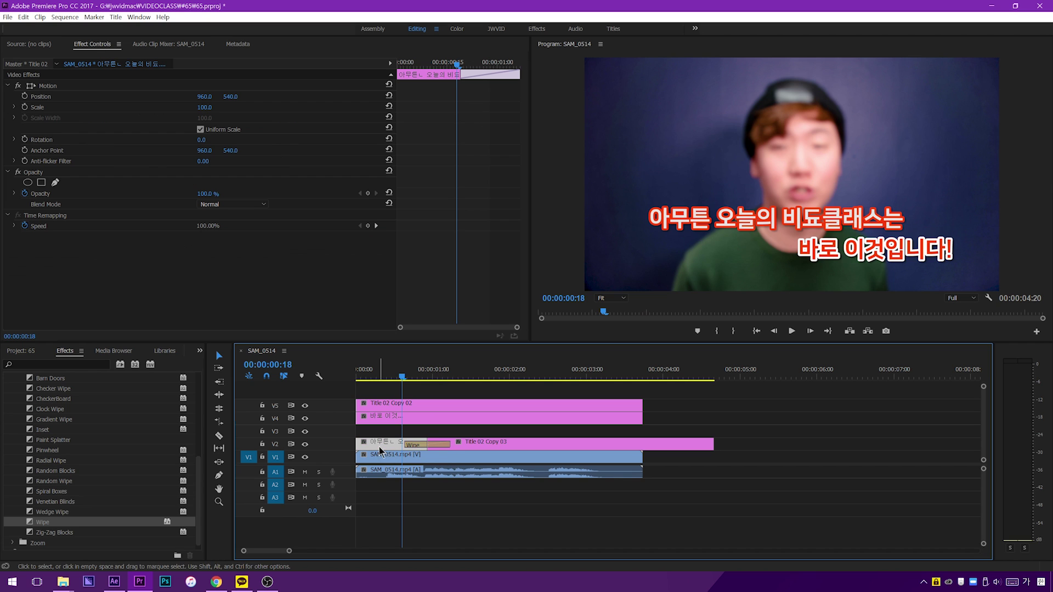
click(481, 442)
click(402, 439)
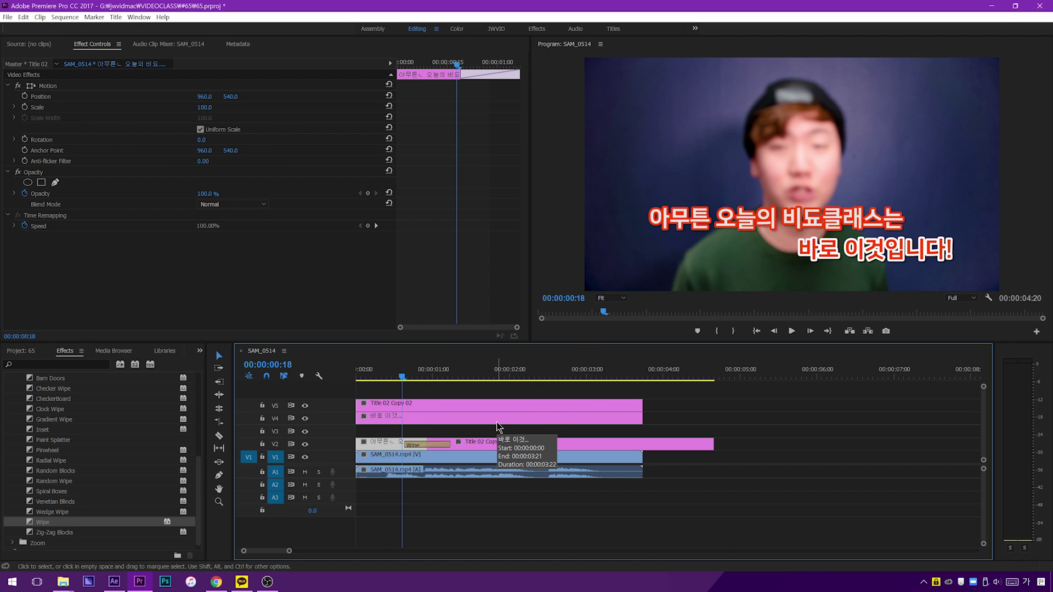
Step: Move the V5 title copy onto V4 over the end of its original and apply a 00:00:00:22 Wipe at their cut
drag(402, 377, 447, 384)
drag(378, 407, 451, 418)
drag(60, 523, 400, 419)
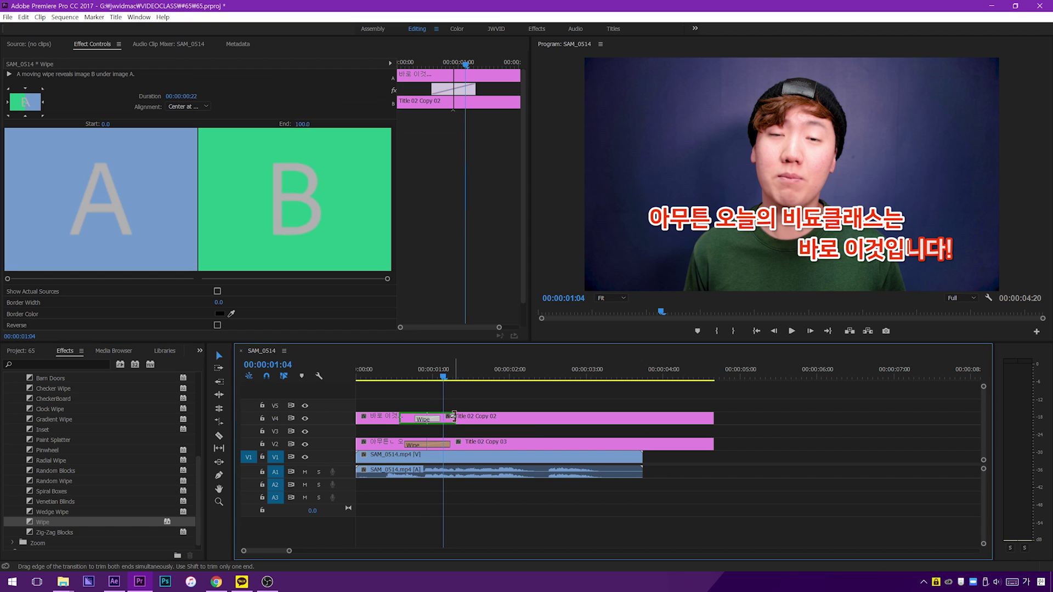
key(Right)
key(Right)
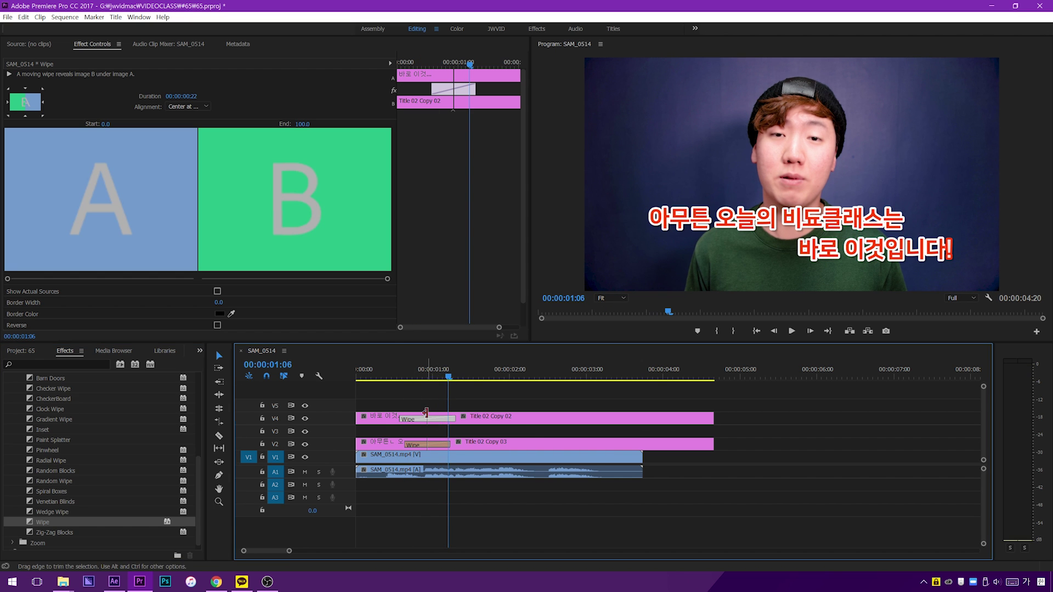
Step: Undo the short Wipe on V4 and apply a 00:00:01:20 Wipe at a cut shortly after two seconds
key(ctrl+z)
key(ctrl+z)
key(ctrl+z)
drag(48, 523, 535, 416)
click(535, 415)
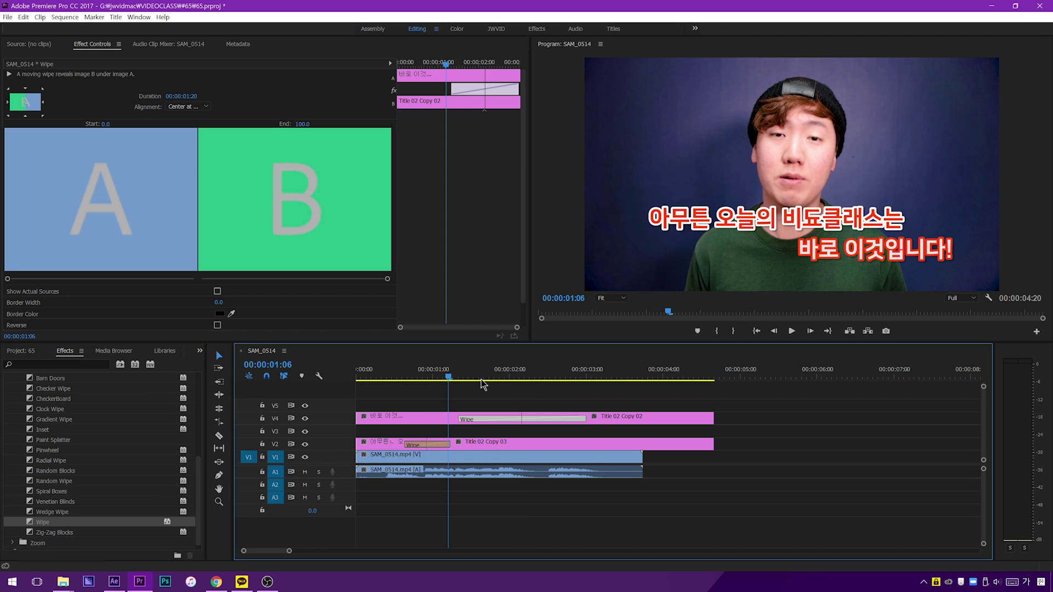
Step: Lengthen the V2 Wipe to 00:00:01:18 and shift the V4 cut slightly later
key(Home)
click(451, 445)
drag(450, 446, 505, 445)
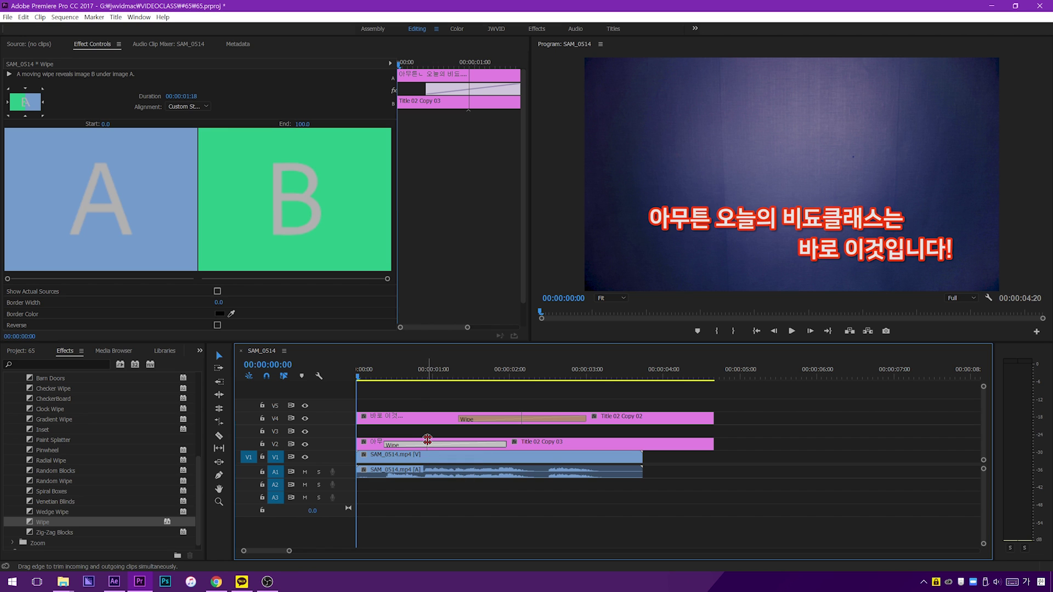
drag(427, 440, 483, 440)
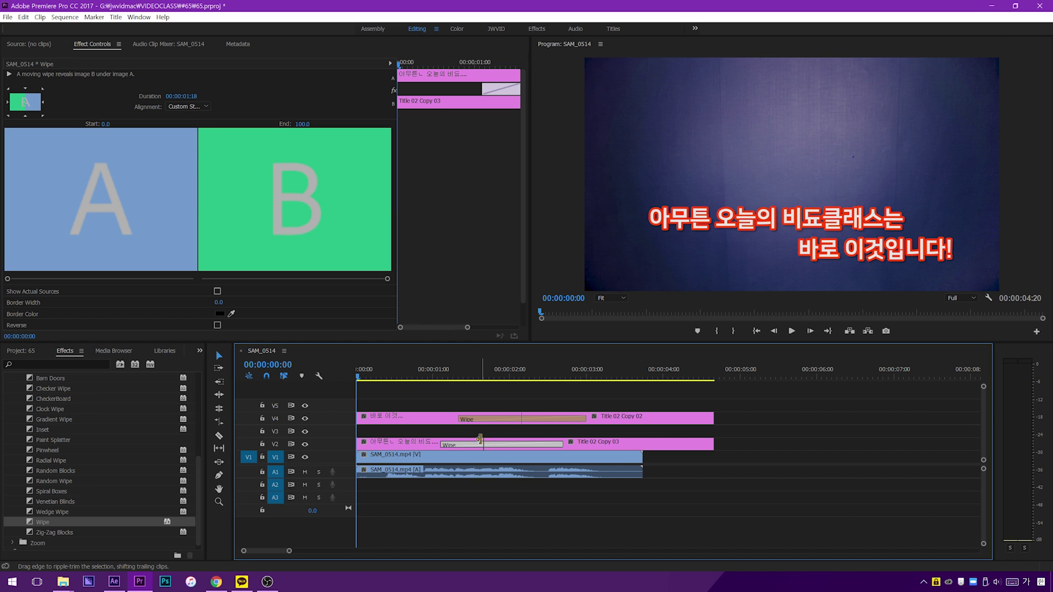
key(ctrl+z)
key(ctrl+z)
drag(522, 415, 525, 415)
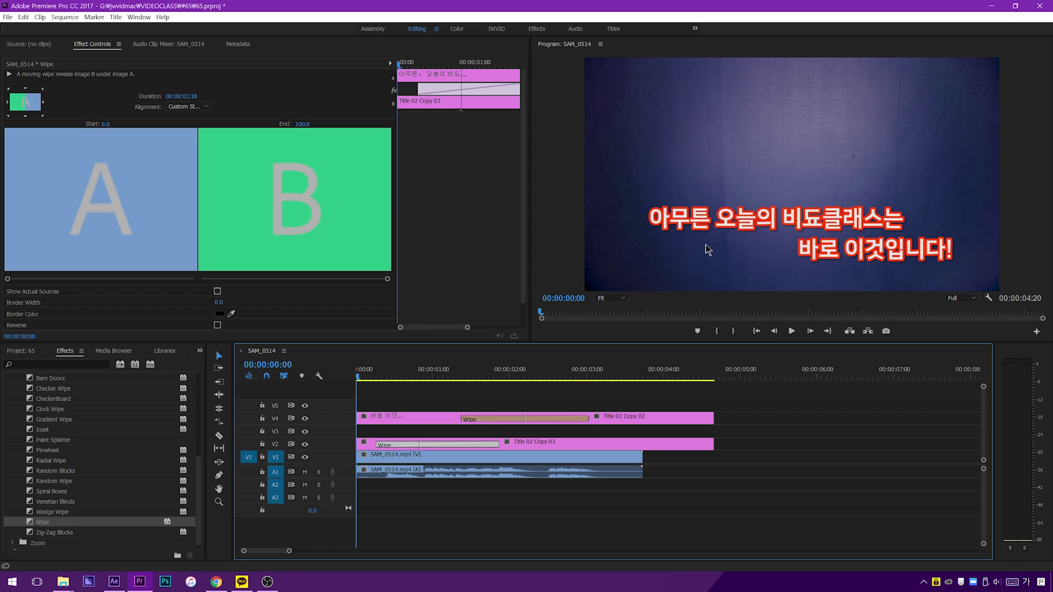
Step: Play the sequence and lengthen the V4 Wipe to 00:00:02:00
key(space)
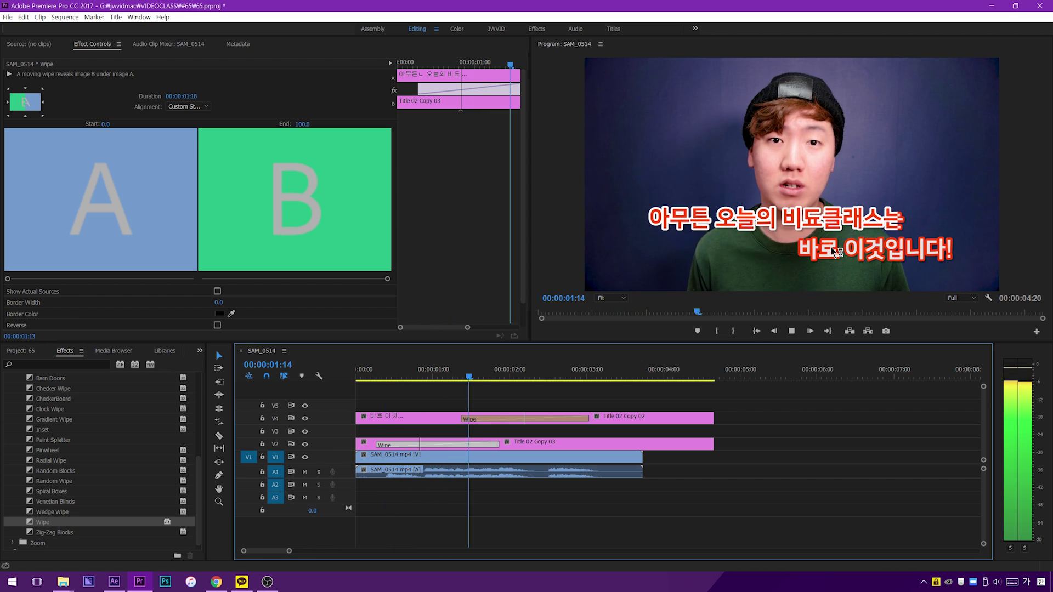
key(space)
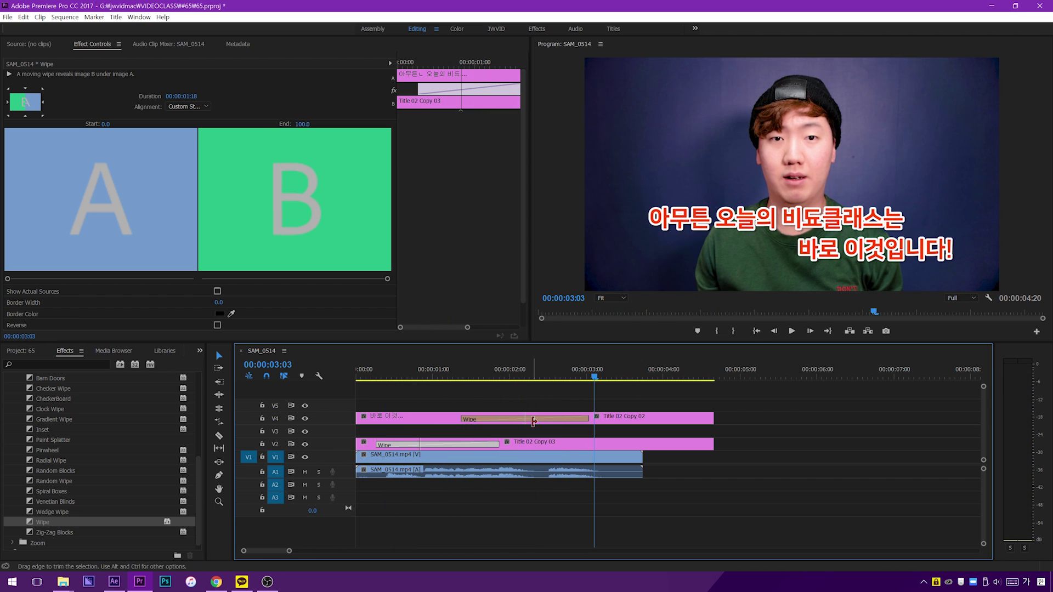
drag(539, 418, 568, 417)
click(455, 373)
key(space)
click(504, 373)
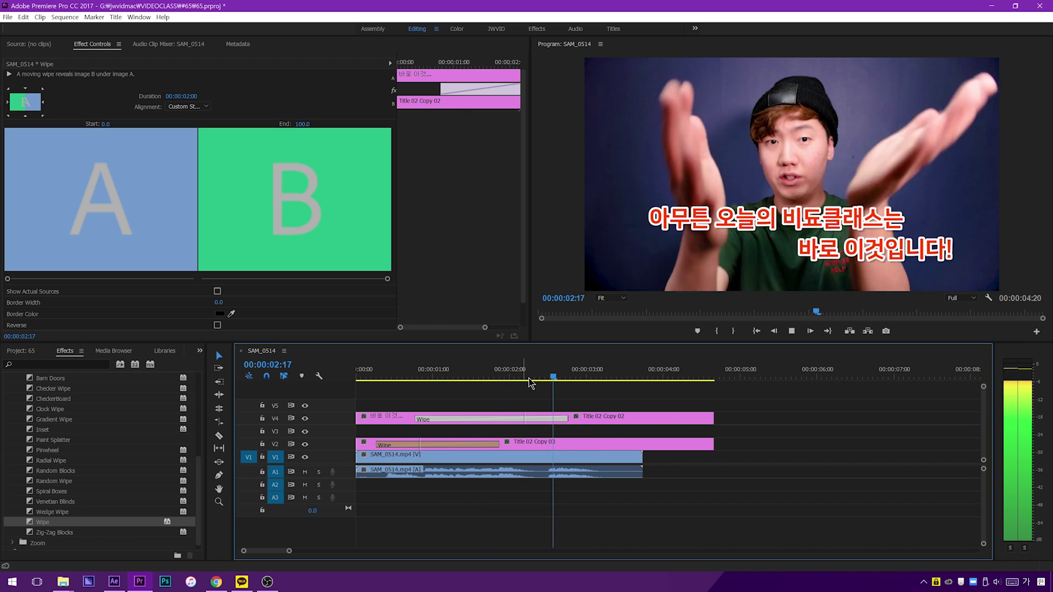
Step: Replay the sequence from the start and scrub through it to check the colour wipes on both caption lines
click(446, 373)
key(space)
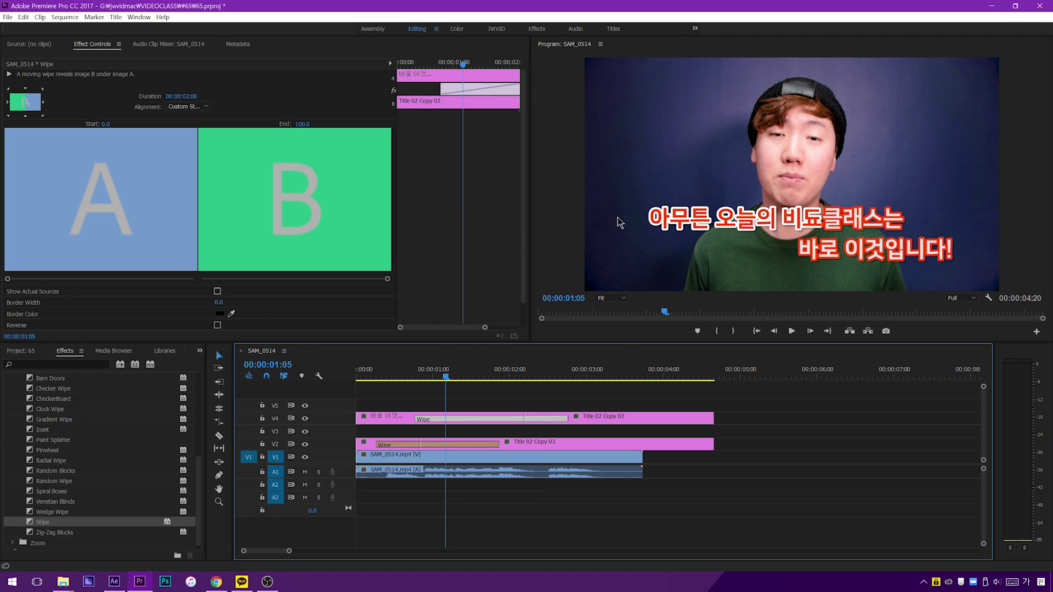
key(Home)
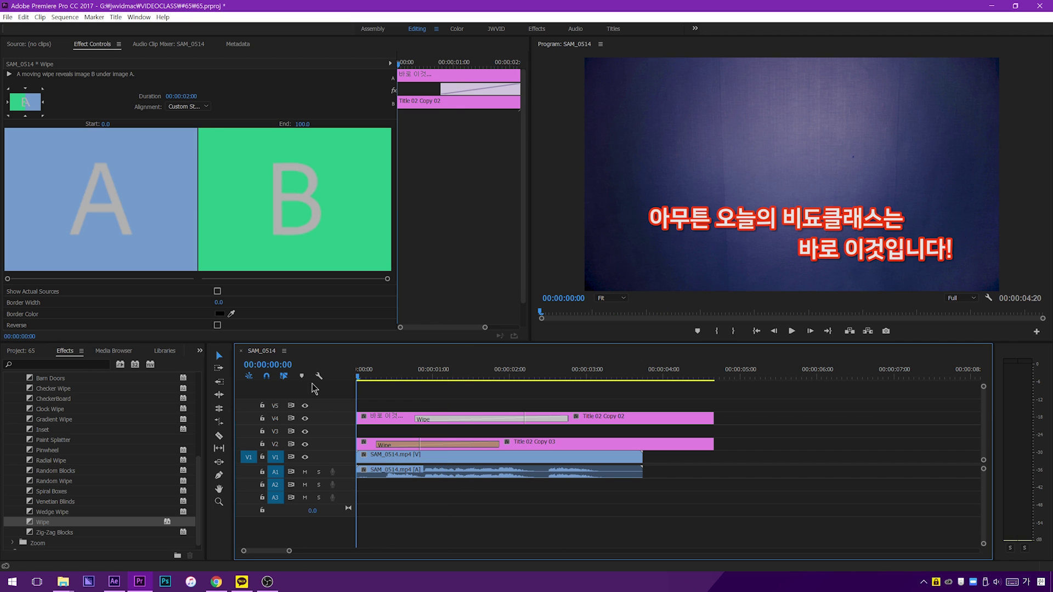
key(space)
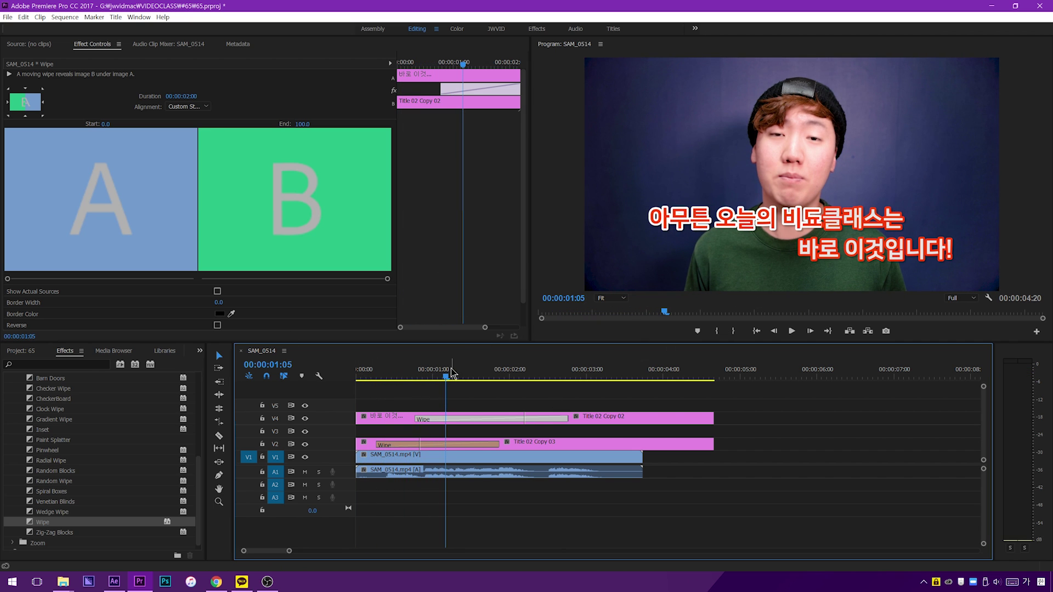
drag(451, 376, 405, 378)
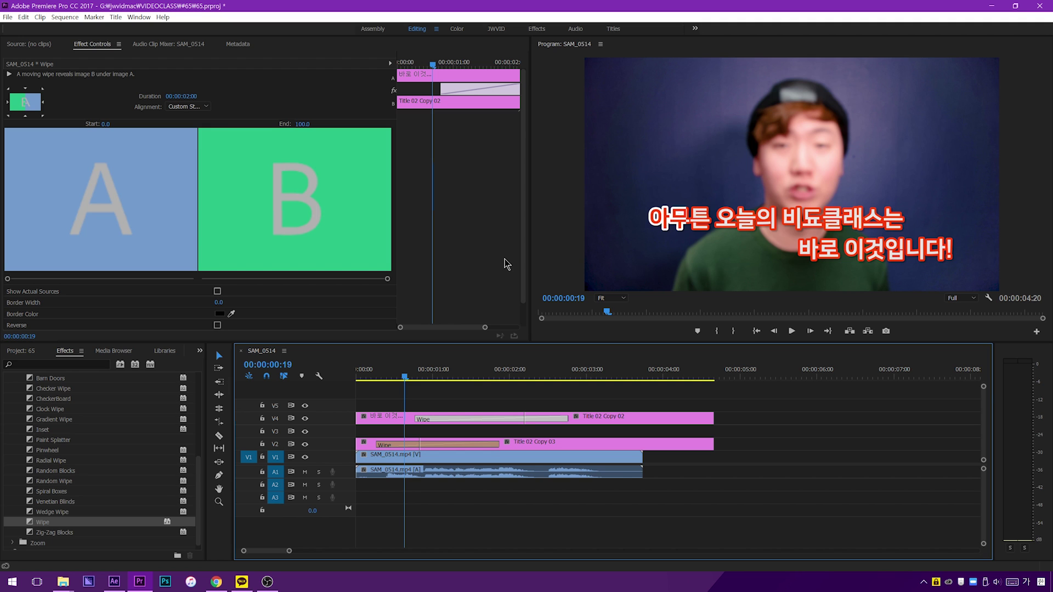
click(609, 373)
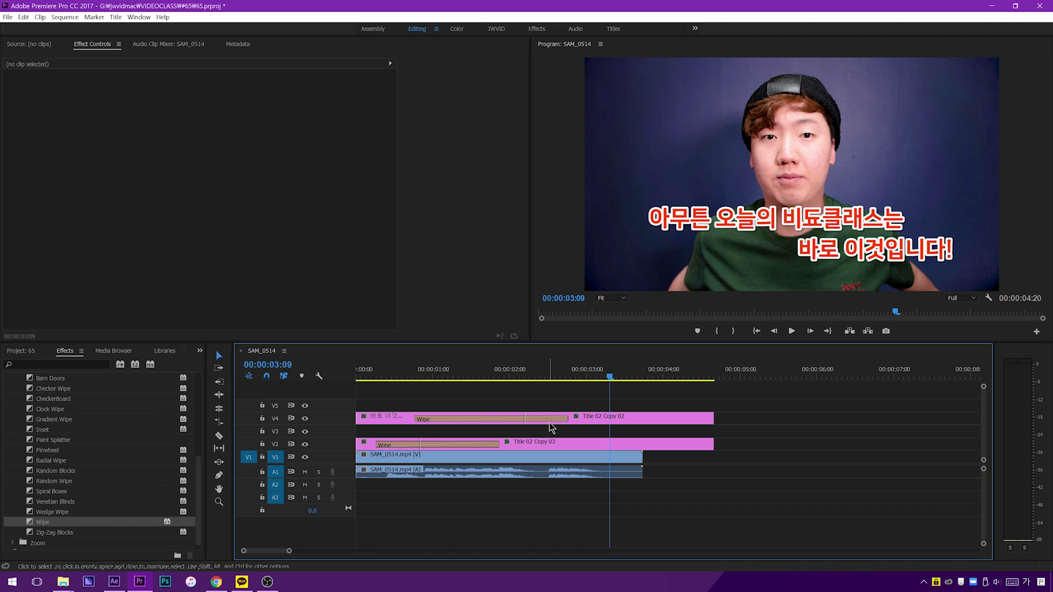
Step: Delete the Wipe transitions from V4 and V2
key(Delete)
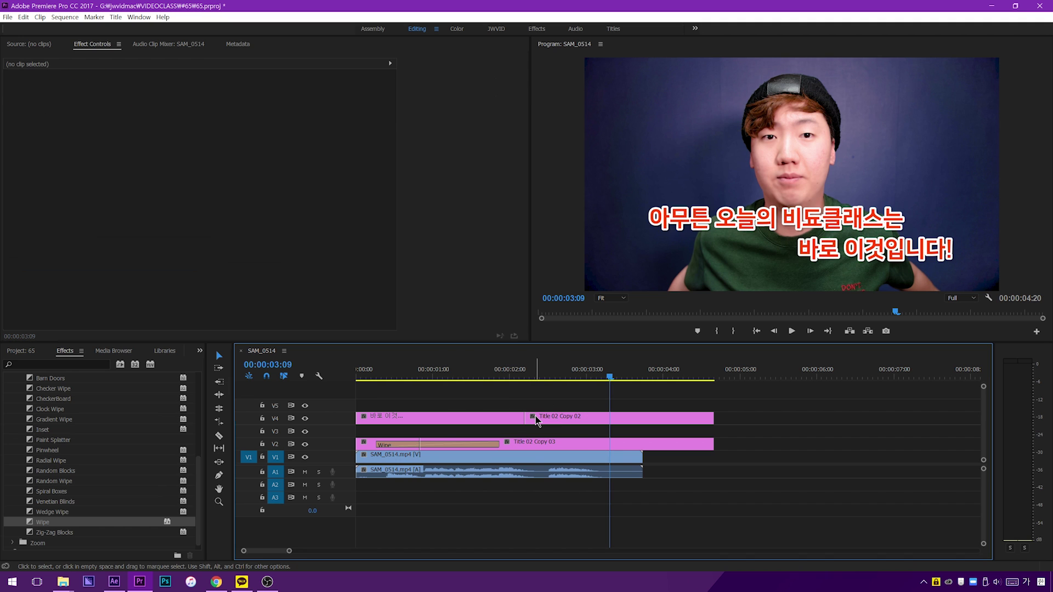
mouse_move(437, 449)
mouse_down()
mouse_move(381, 444)
mouse_move(468, 447)
mouse_move(455, 449)
mouse_up()
key(Delete)
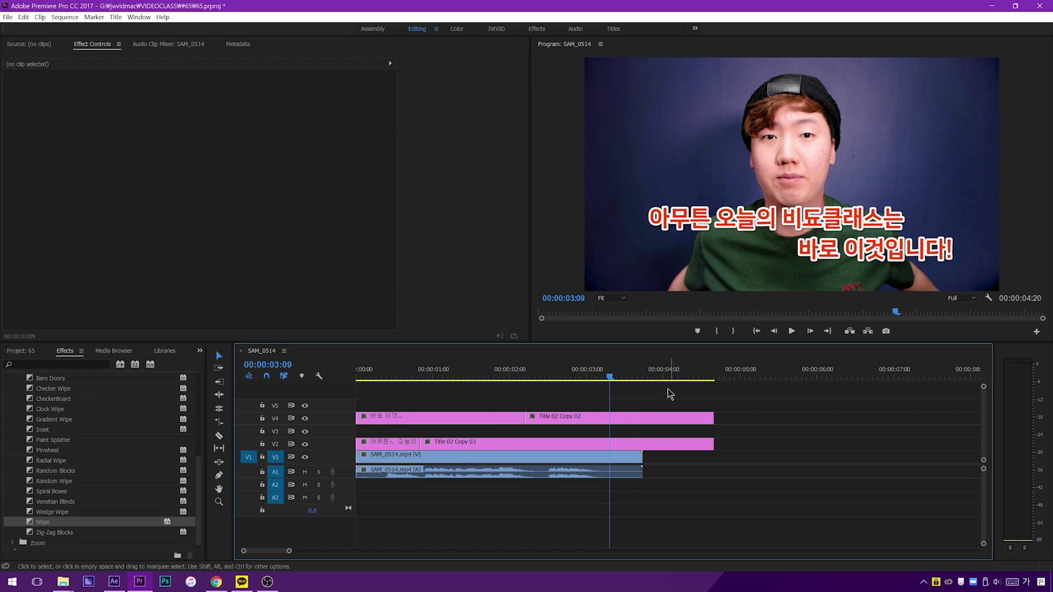
Step: Move the title copies back to the start of V5 and V3 and extend the shortened titles to the video clip's end
drag(631, 417, 461, 404)
drag(492, 446, 424, 431)
drag(524, 418, 643, 418)
drag(546, 404, 643, 410)
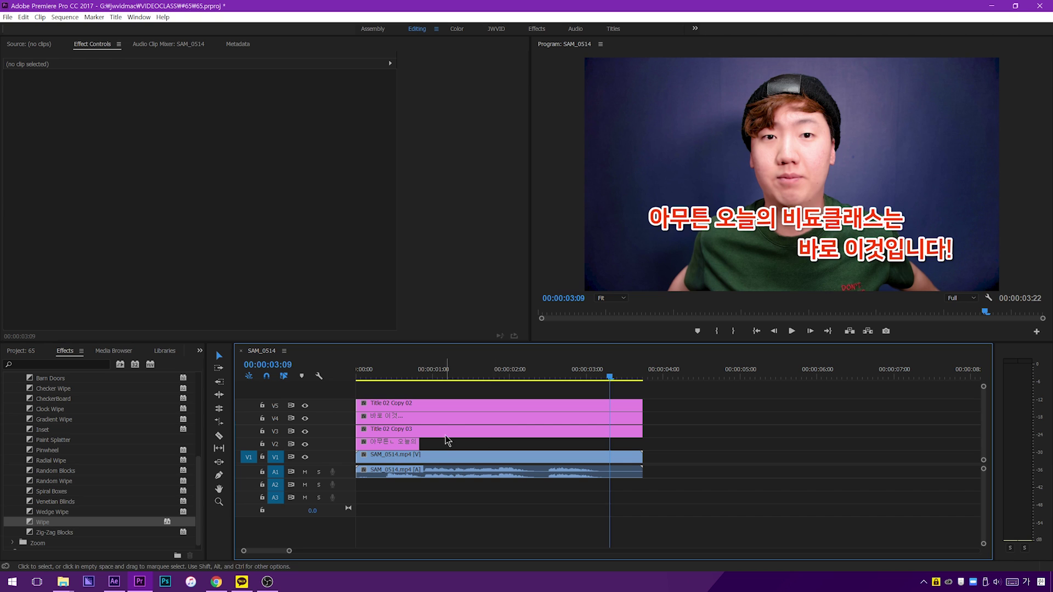
drag(420, 444, 643, 444)
Step: At 00:00:00:10, add a four-point polygon opacity mask with feather 0 to the V3 title copy, placed just left of its text
click(381, 374)
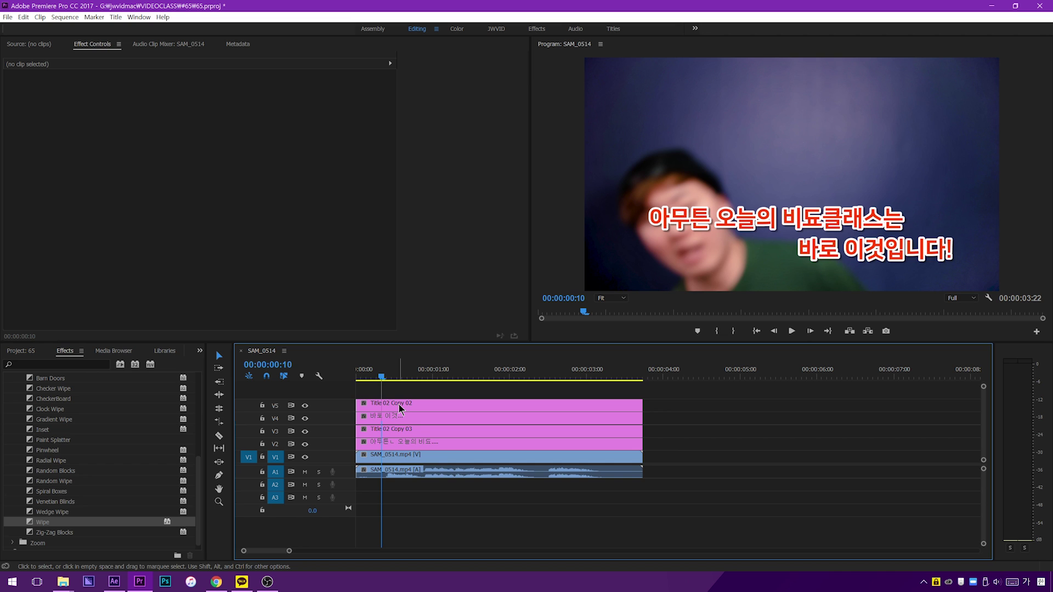
click(402, 432)
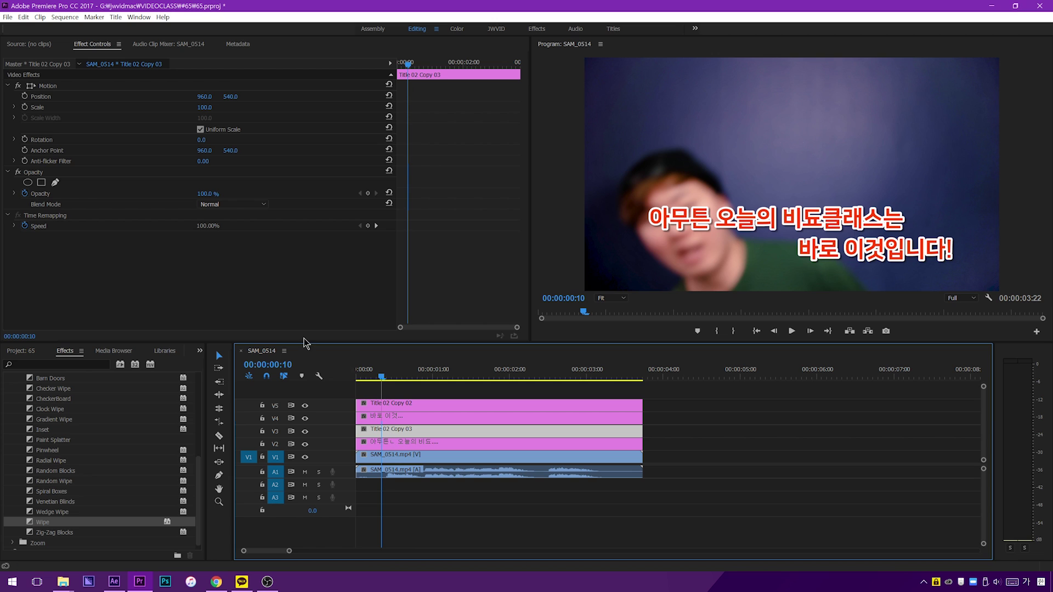
click(33, 173)
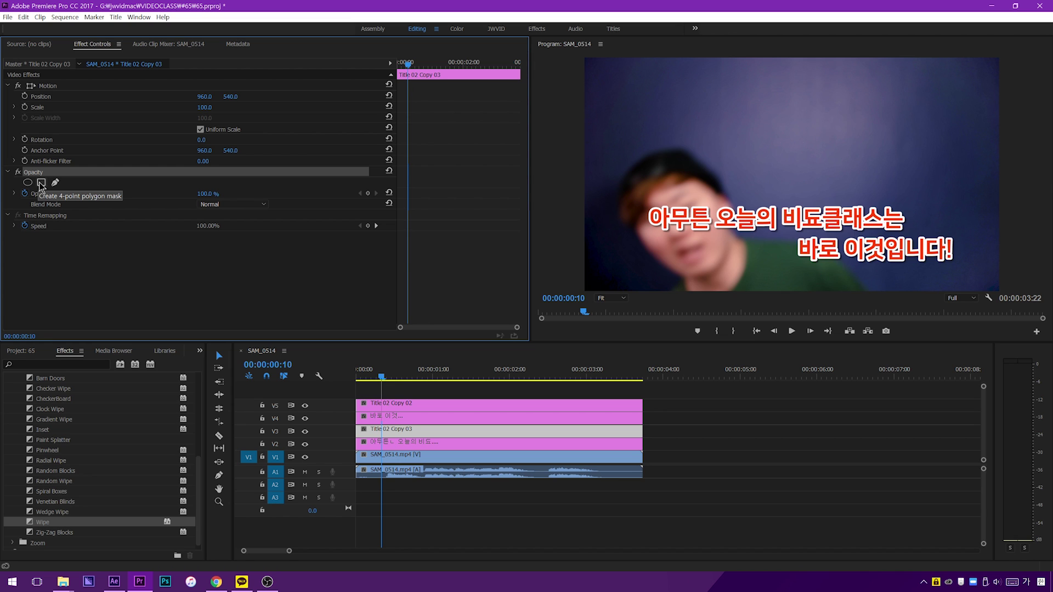
click(41, 184)
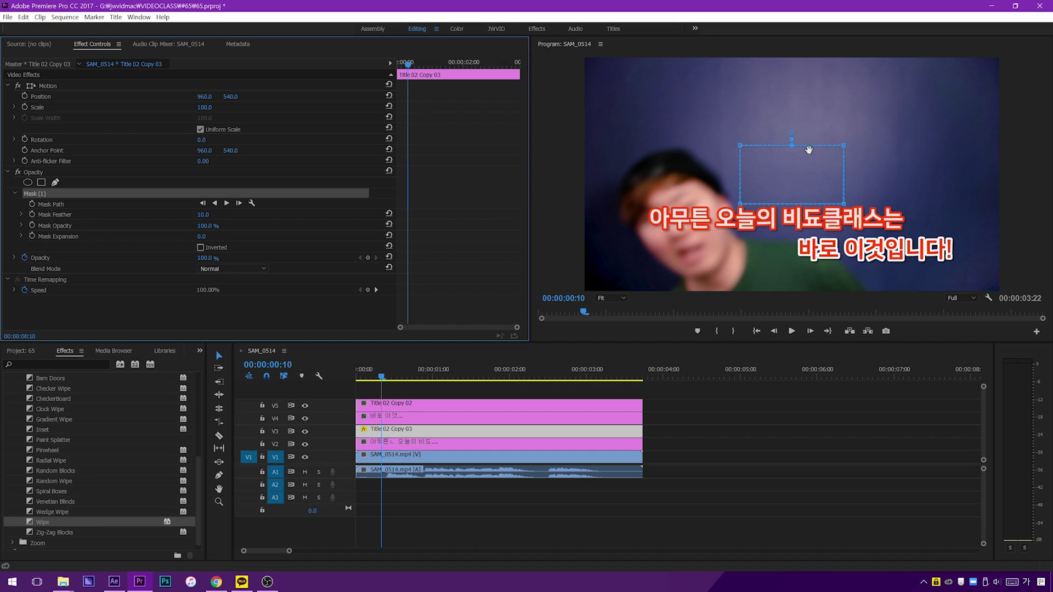
drag(801, 171, 580, 222)
click(64, 215)
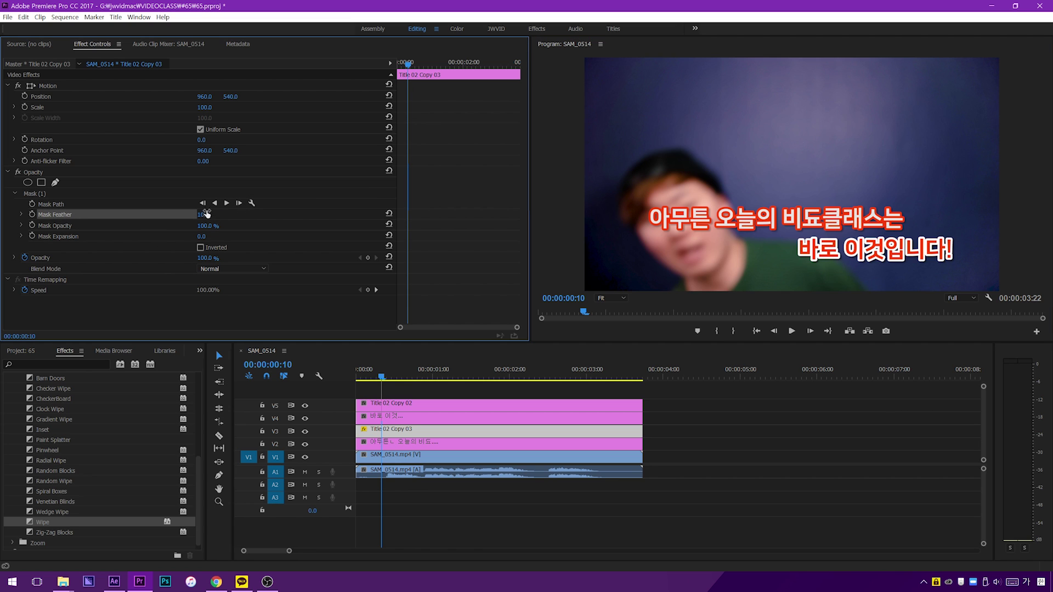
click(878, 248)
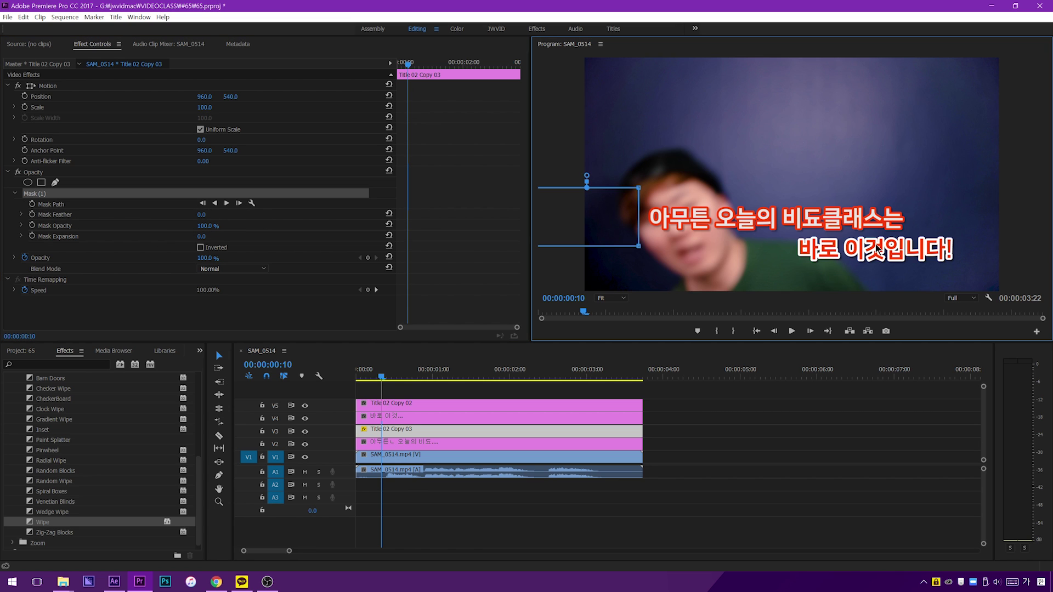
Step: Add a four-point polygon opacity mask to the V5 title copy and place it just left of the second caption line
click(405, 406)
click(401, 428)
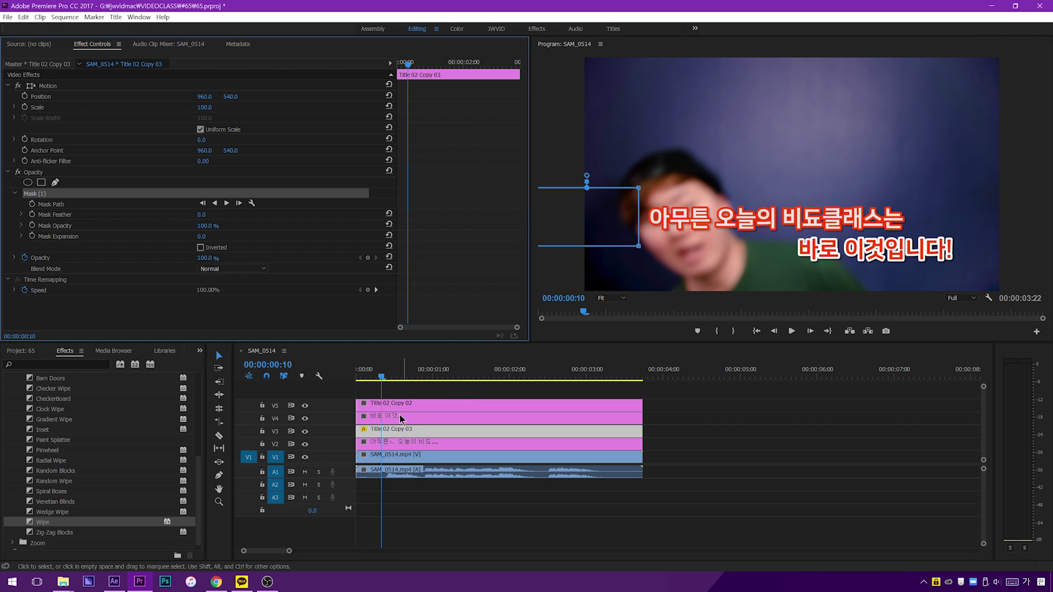
click(386, 406)
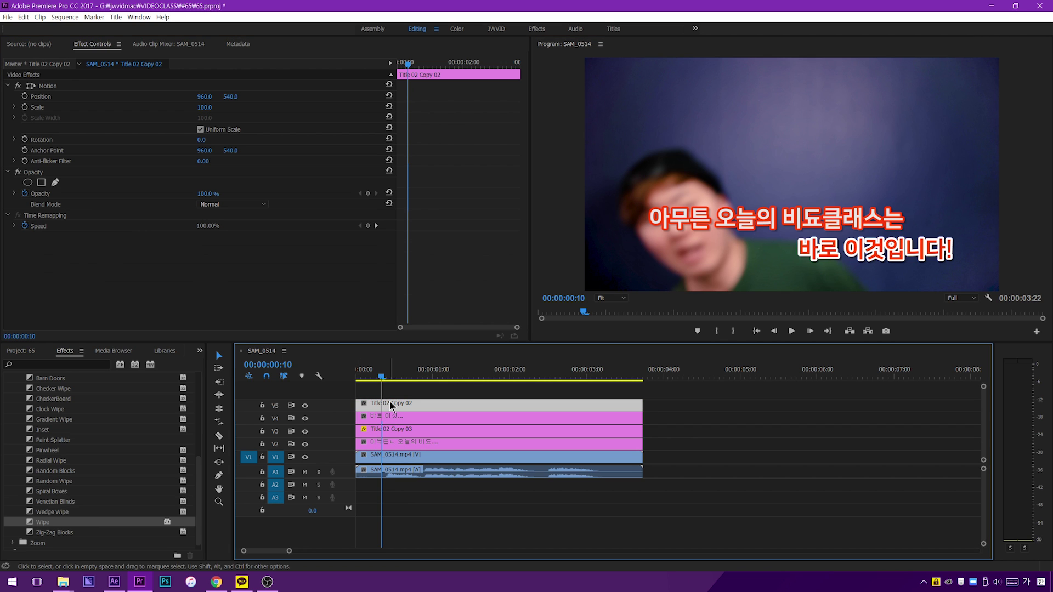
click(47, 173)
click(41, 183)
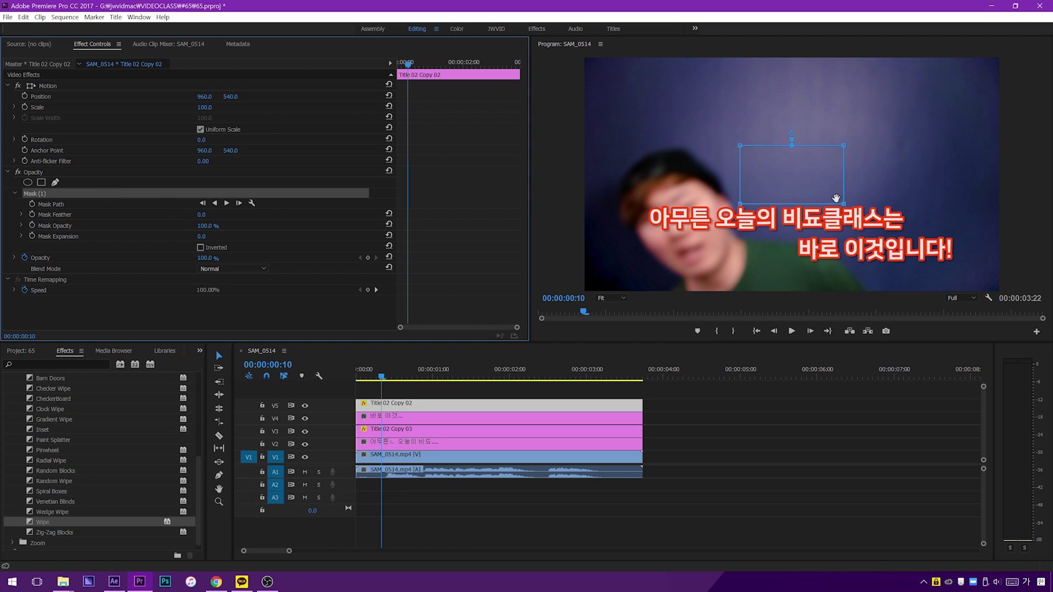
drag(806, 169, 753, 242)
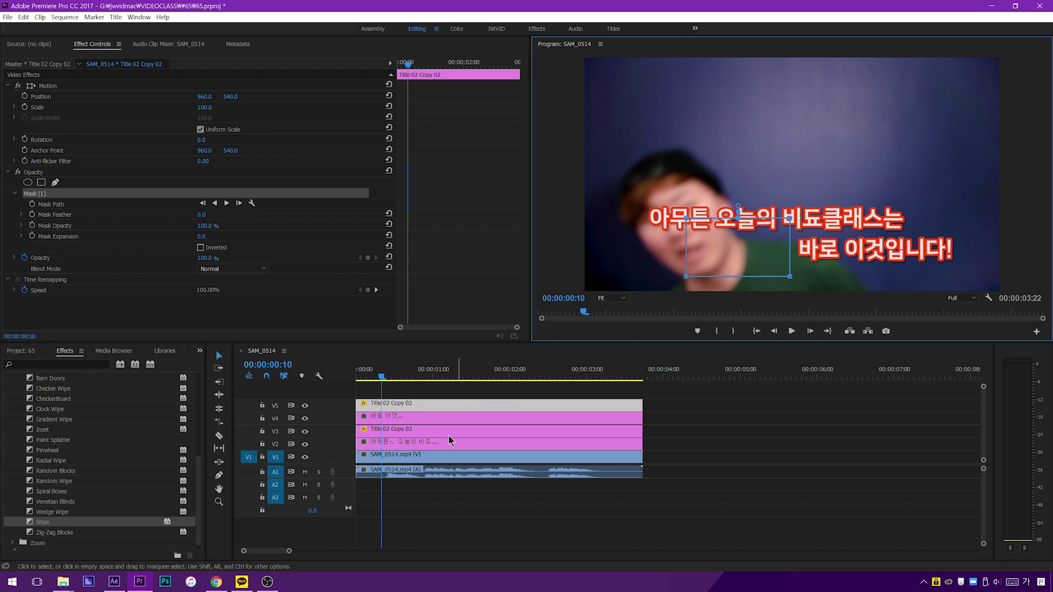
Step: Play and scrub through the sequence, and enlarge audio track A1 so its waveform shows where each phrase is spoken
click(397, 433)
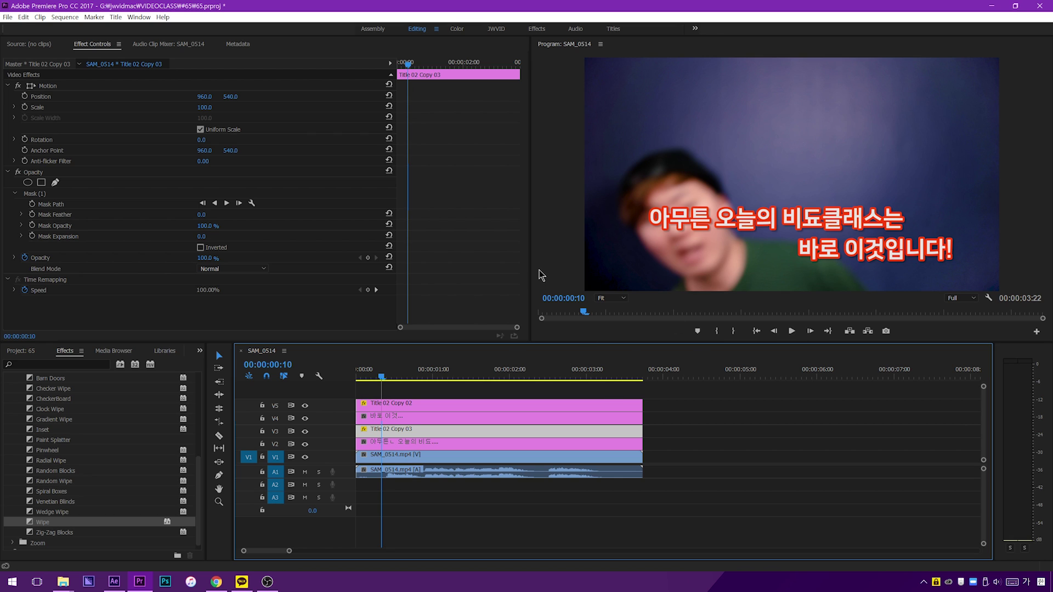
click(790, 330)
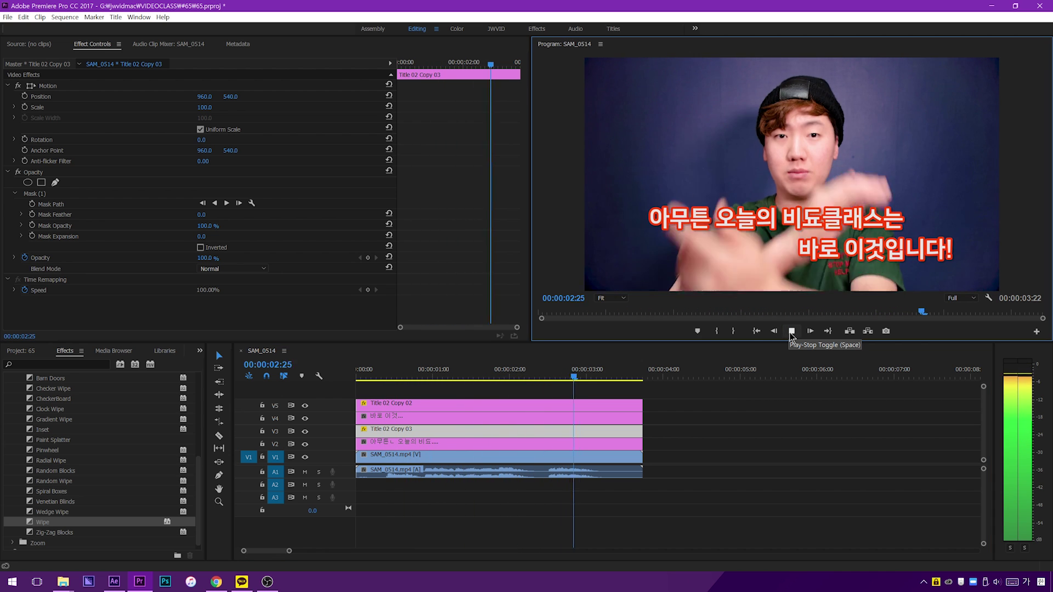
click(792, 331)
drag(372, 383, 538, 384)
scroll(305, 475, up, 2)
scroll(305, 475, up, 4)
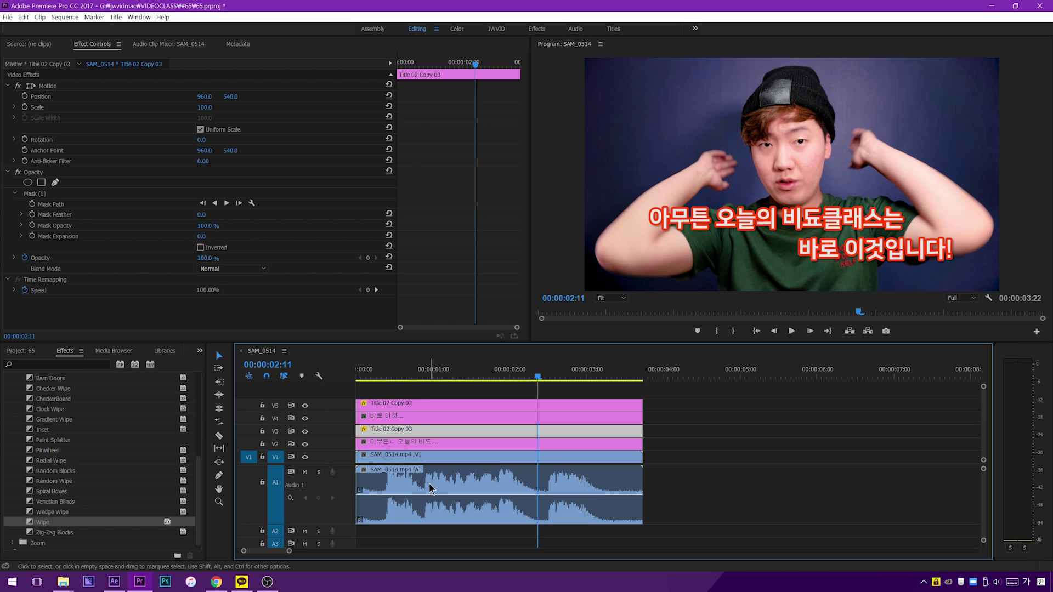
click(386, 371)
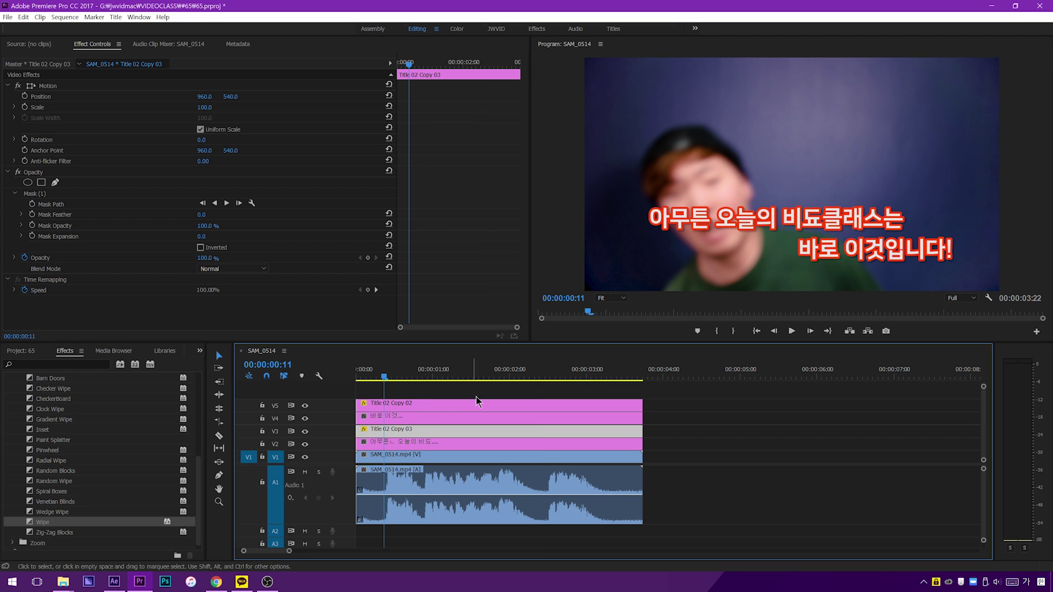
Step: Turn on Mask Path keyframing for the V3 title copy's mask at 00:00:00:10
click(390, 434)
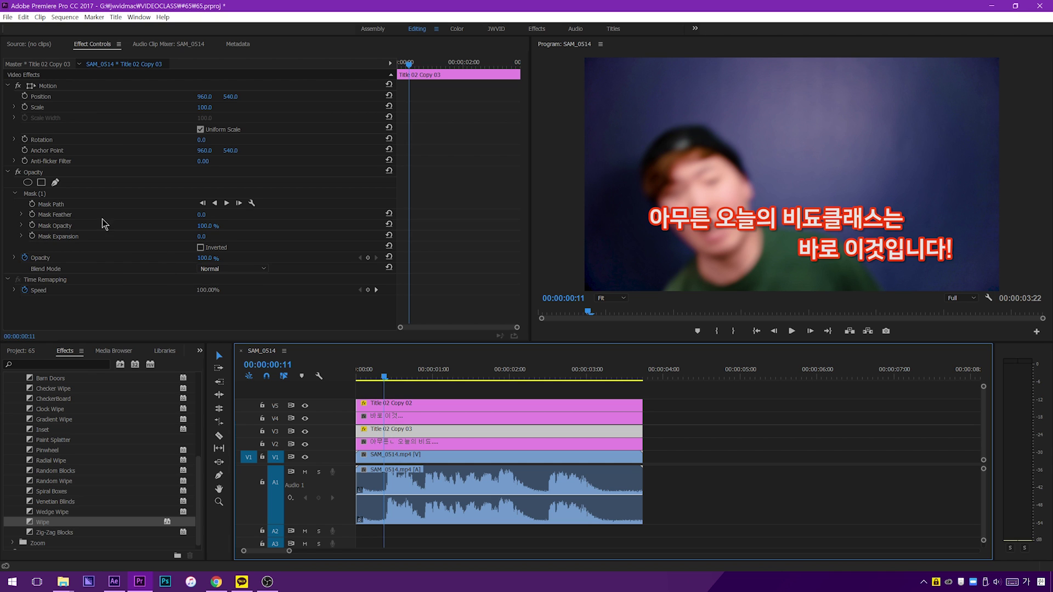
click(47, 195)
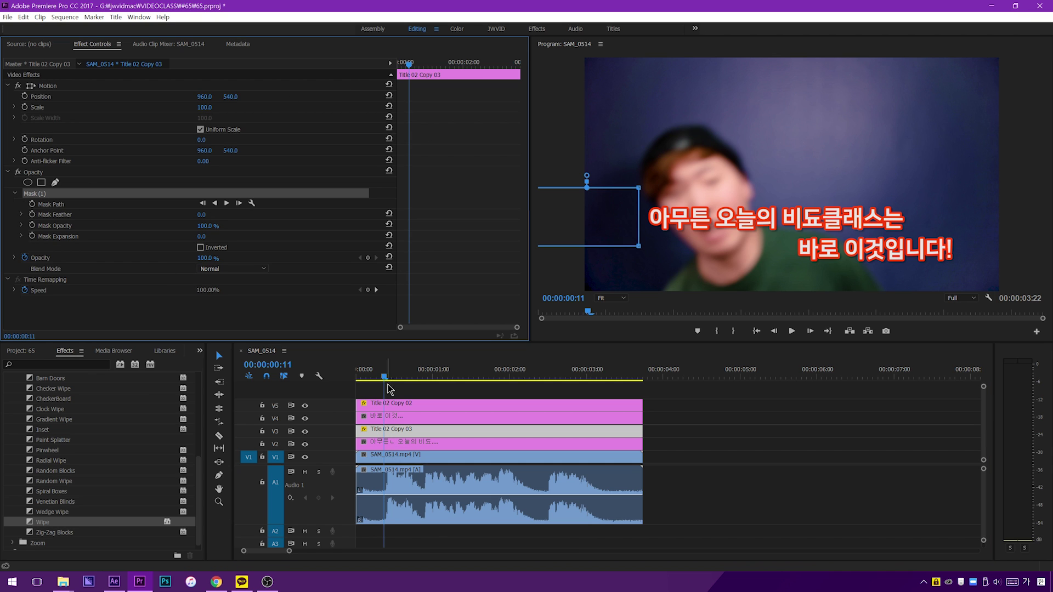
click(394, 432)
drag(389, 379, 382, 378)
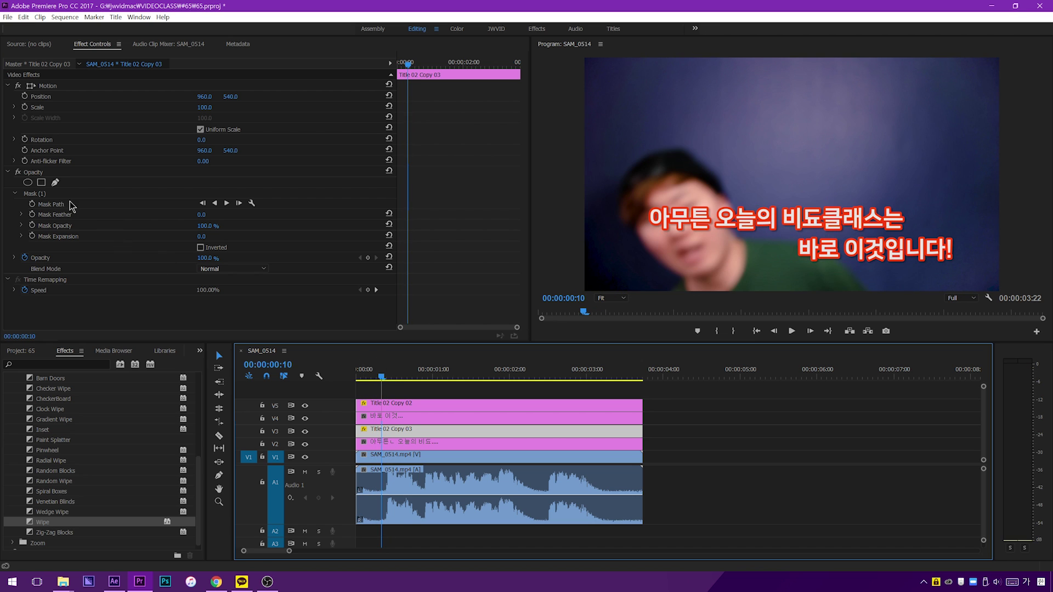
click(32, 204)
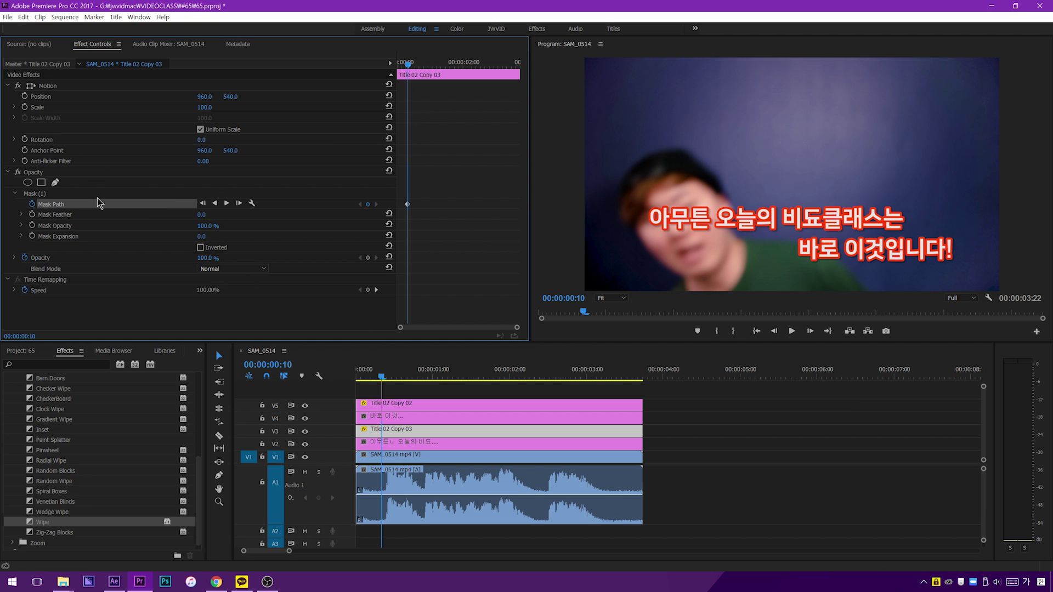
click(37, 195)
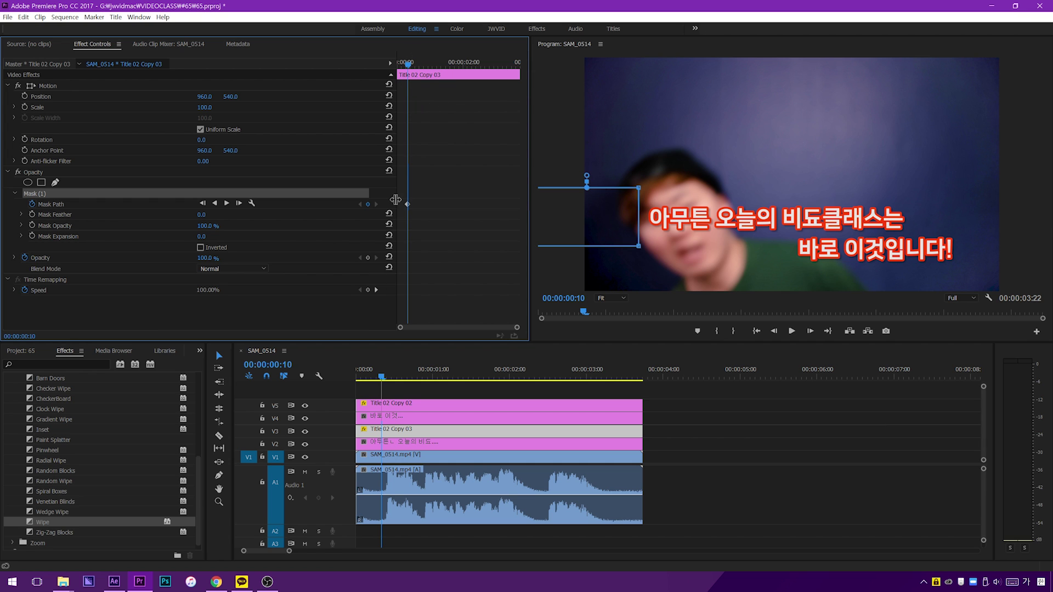
Step: At 00:00:00:23, stretch the right edge of the V3 title copy's mask to the end of the first word, 아무튼
drag(382, 376, 413, 390)
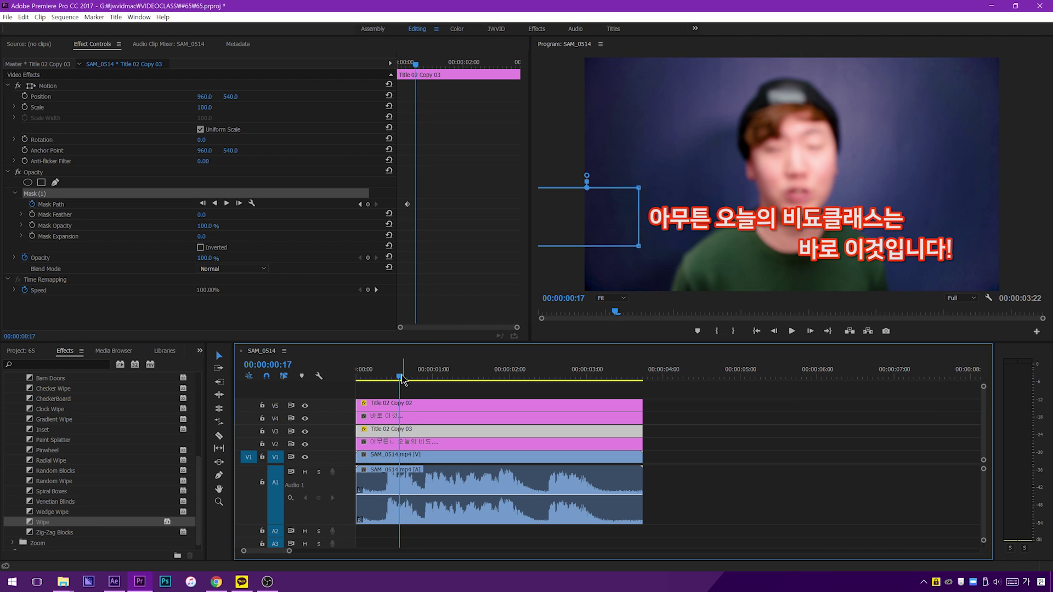
click(413, 377)
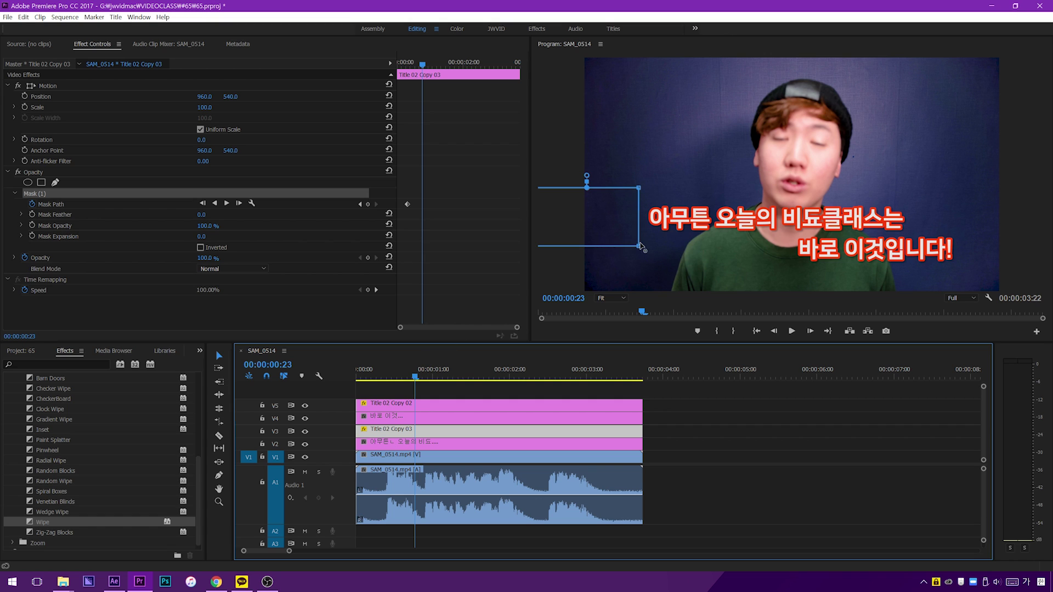
click(631, 204)
drag(639, 224, 876, 226)
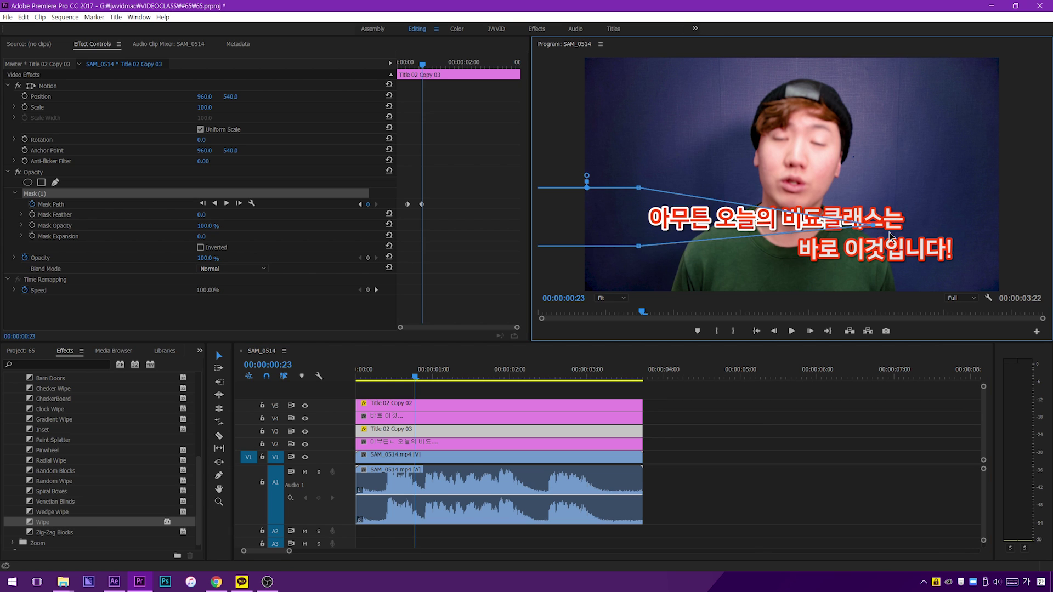
key(ctrl+z)
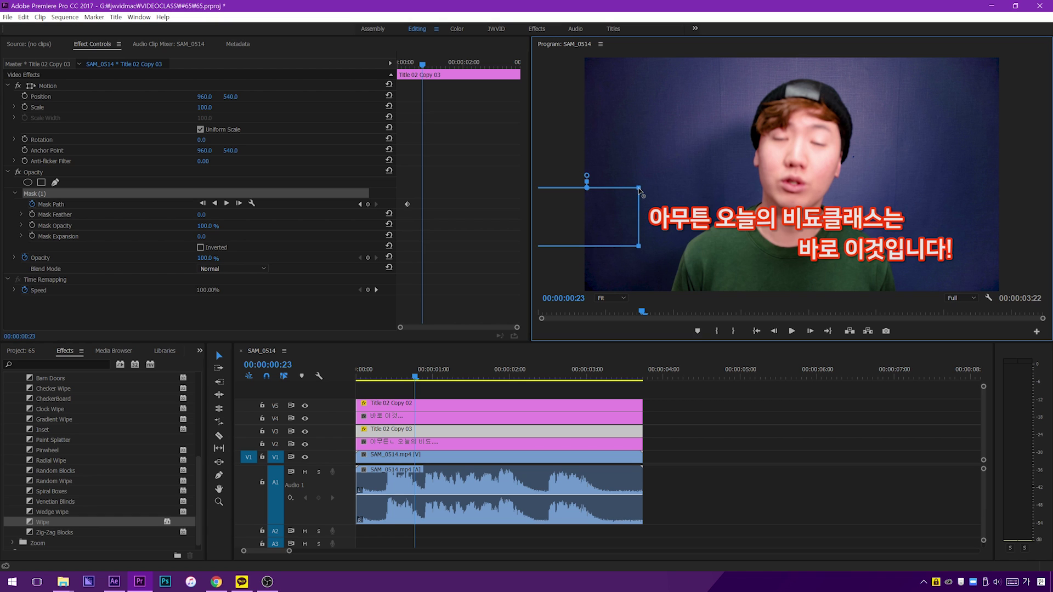
drag(639, 248, 714, 249)
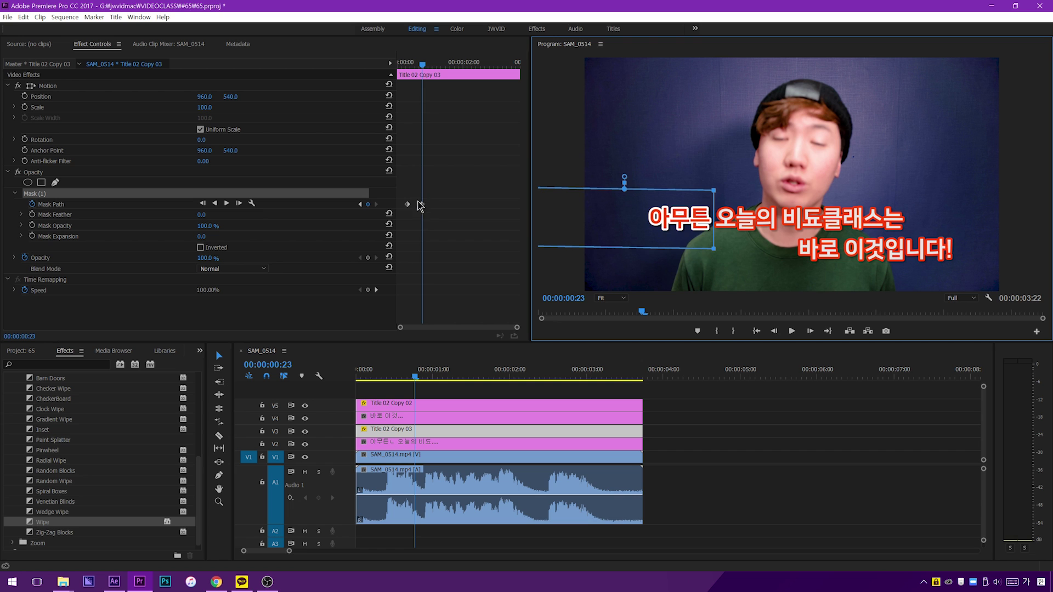
Step: Play back the first word's reveal and add a holding Mask Path keyframe at 00:00:00:26, before the second word begins
mouse_move(423, 67)
mouse_down()
mouse_move(407, 67)
mouse_move(427, 74)
mouse_move(405, 74)
mouse_up()
click(792, 331)
click(790, 331)
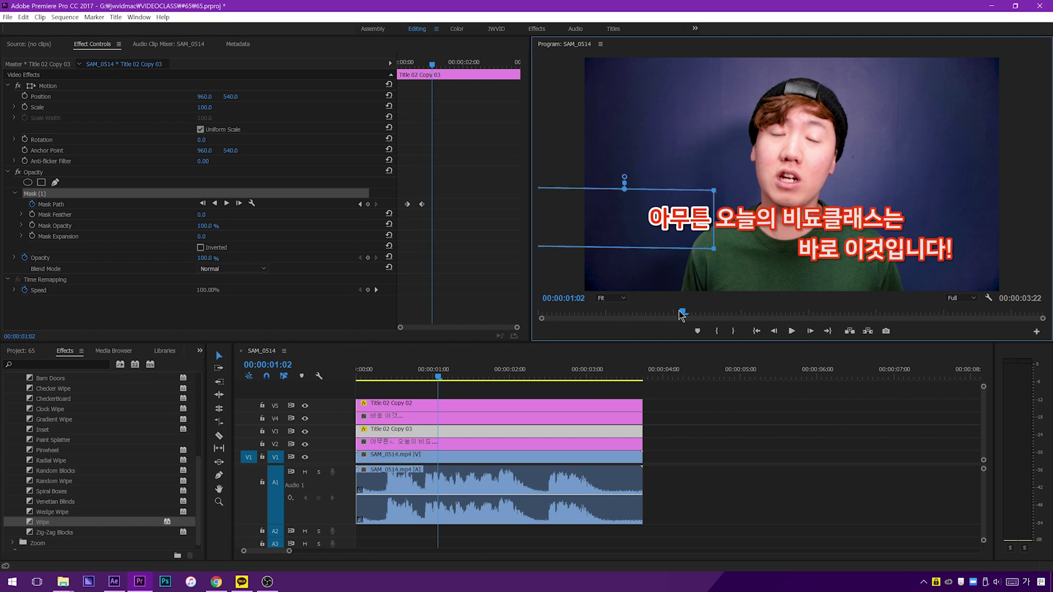
drag(429, 65, 428, 67)
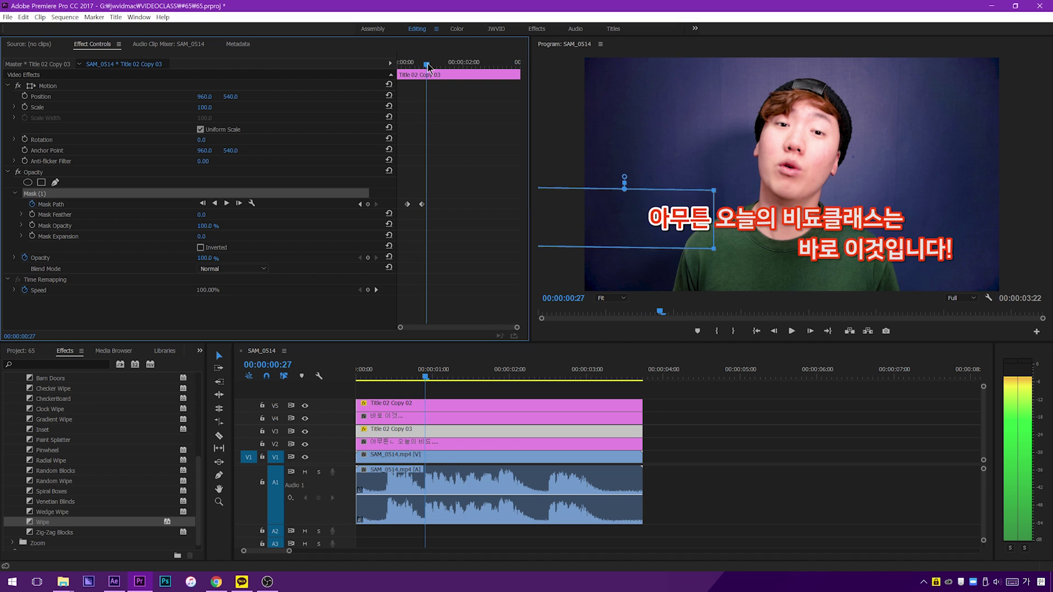
click(422, 374)
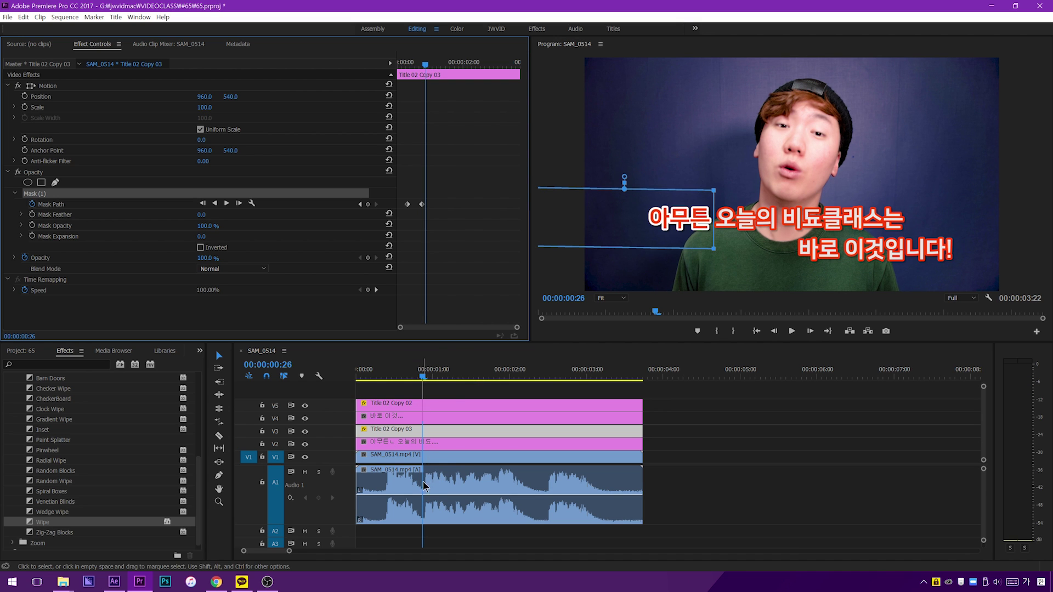
click(426, 376)
click(423, 377)
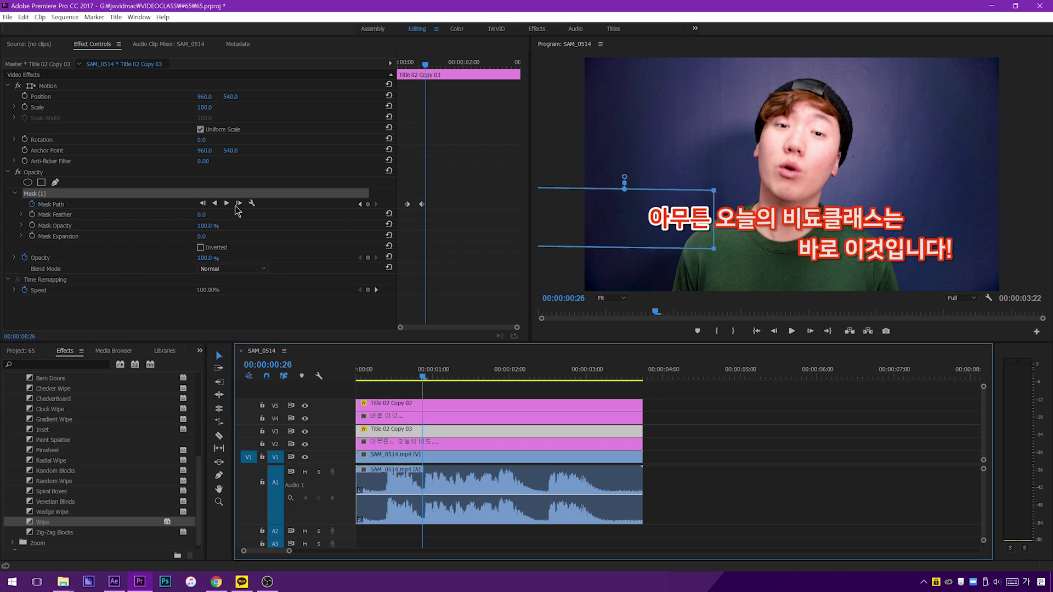
click(368, 205)
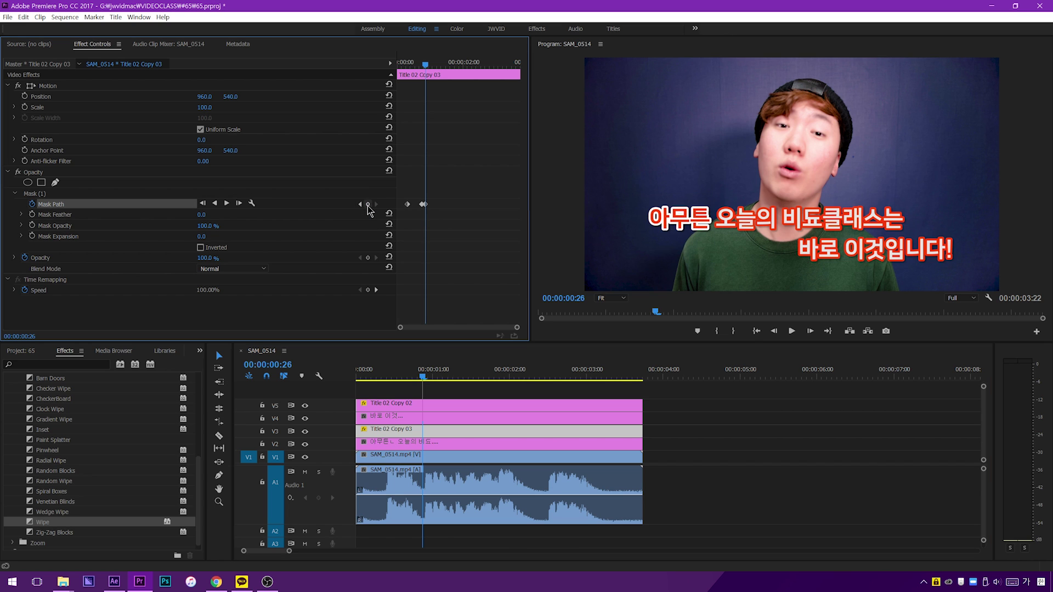
Step: At 00:00:01:23, stretch the V3 mask's right edge past the end of the first caption line, and shift that keyframe to 00:00:01:19
click(453, 63)
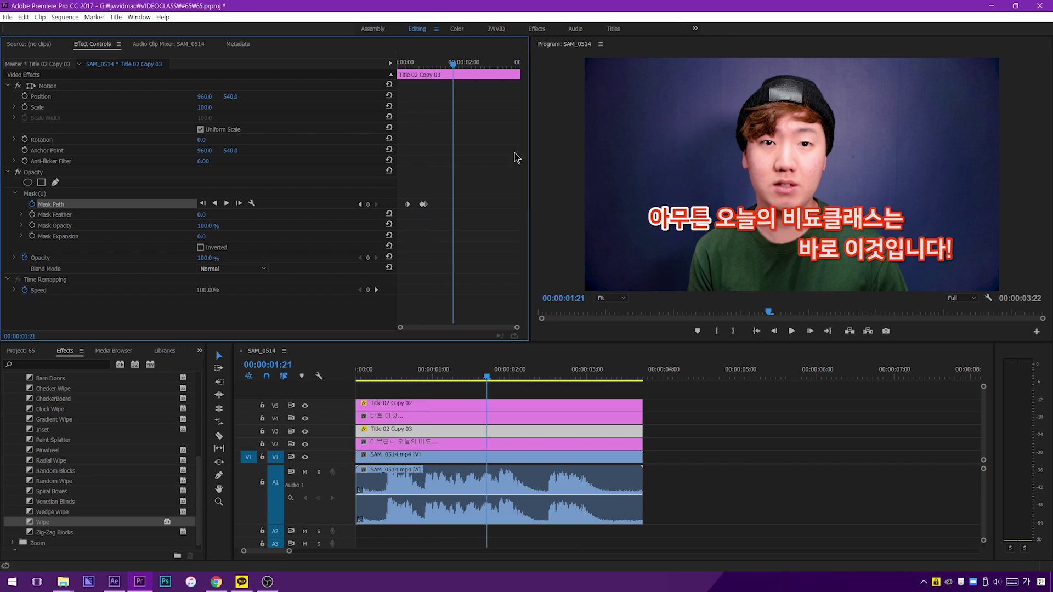
click(493, 376)
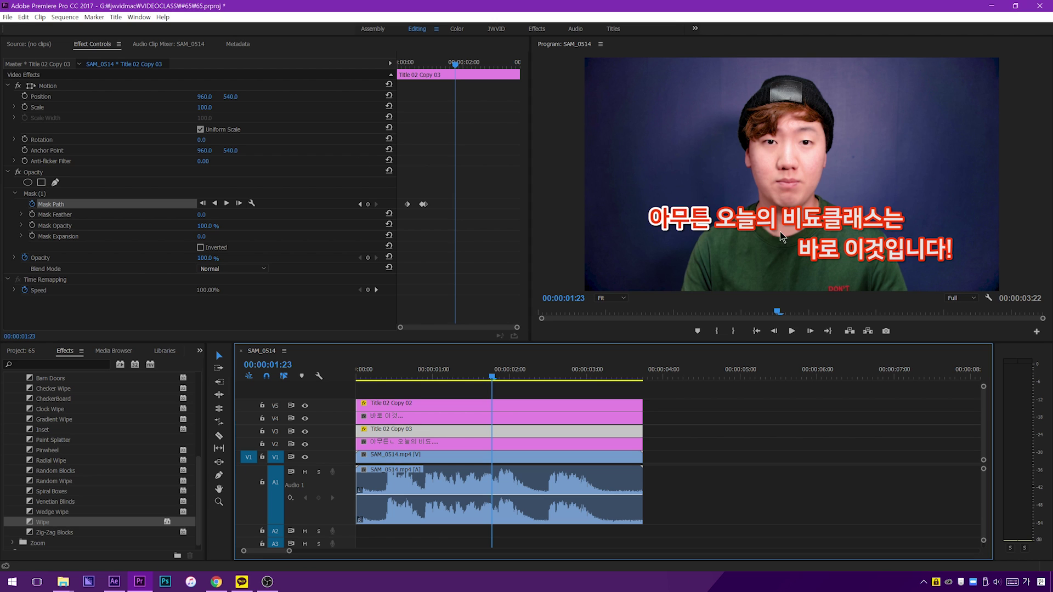
click(41, 194)
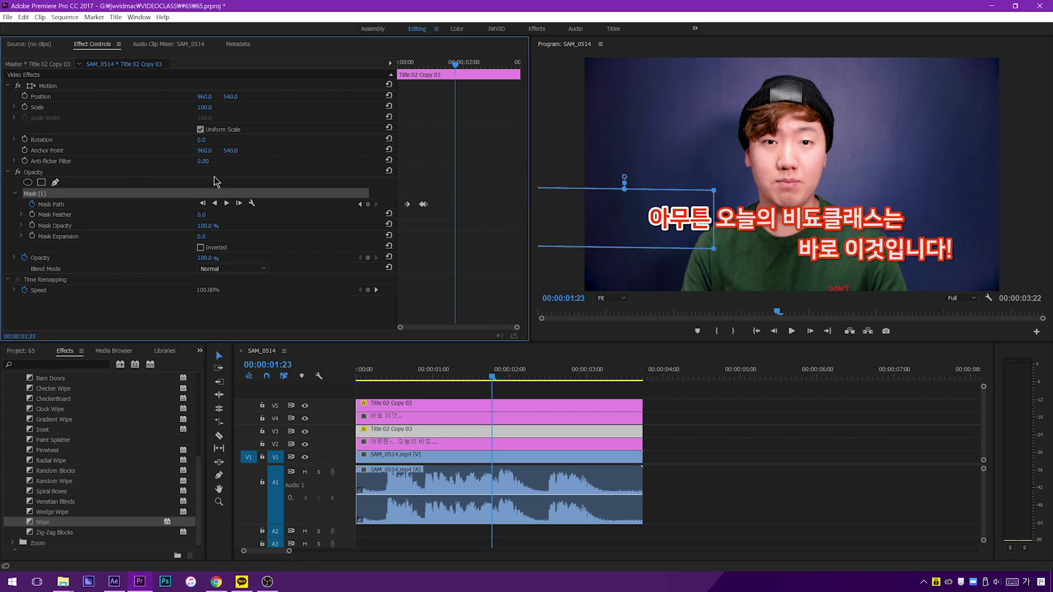
drag(713, 250, 915, 249)
click(481, 373)
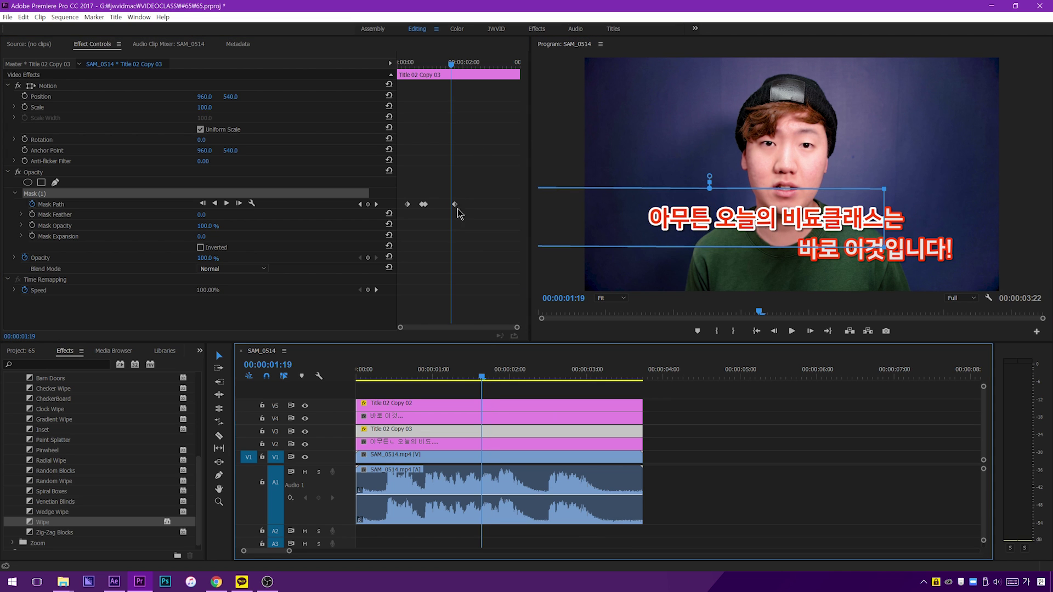
drag(456, 206, 453, 205)
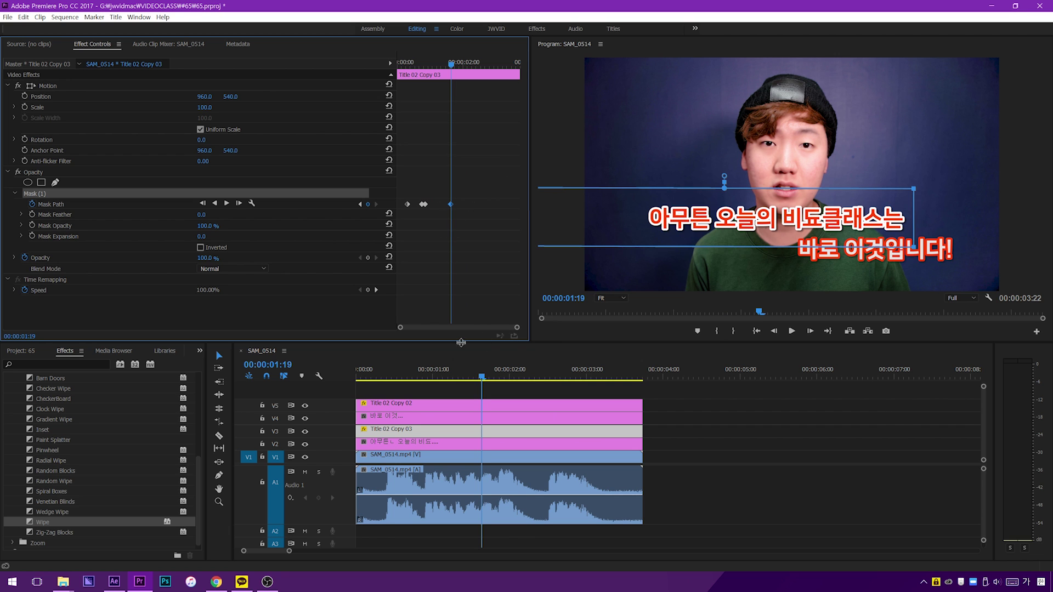
Step: Replay the sequence to check the timing of the first caption line's colour reveal against the speech
click(426, 362)
key(space)
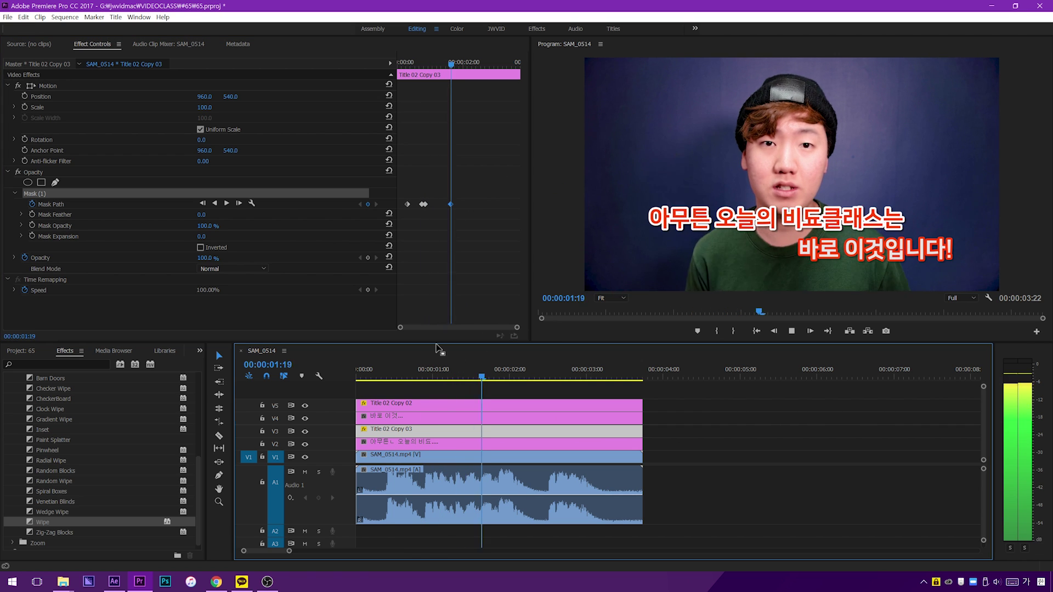
key(space)
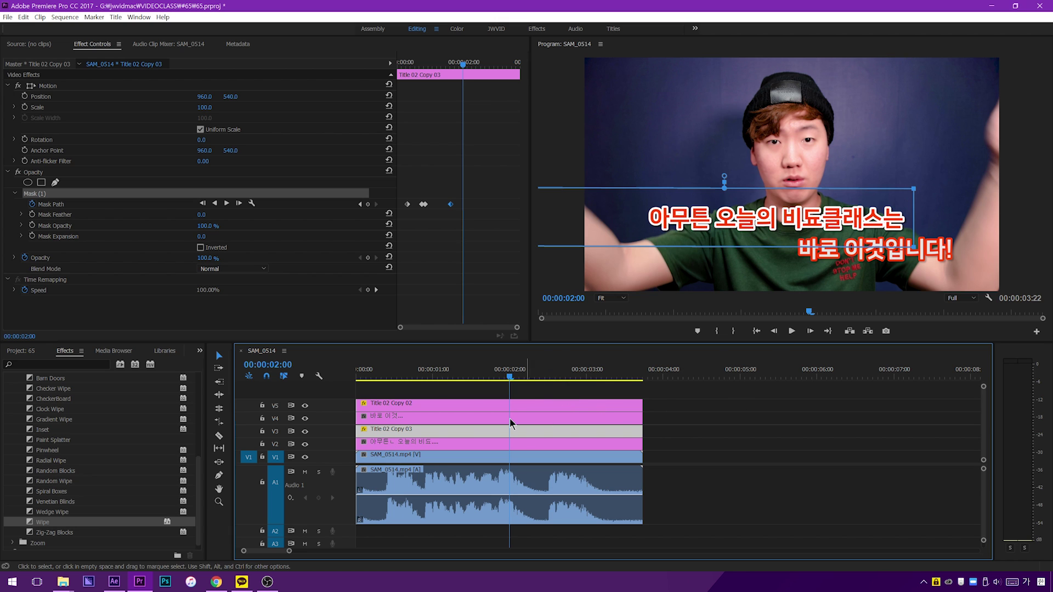
click(384, 376)
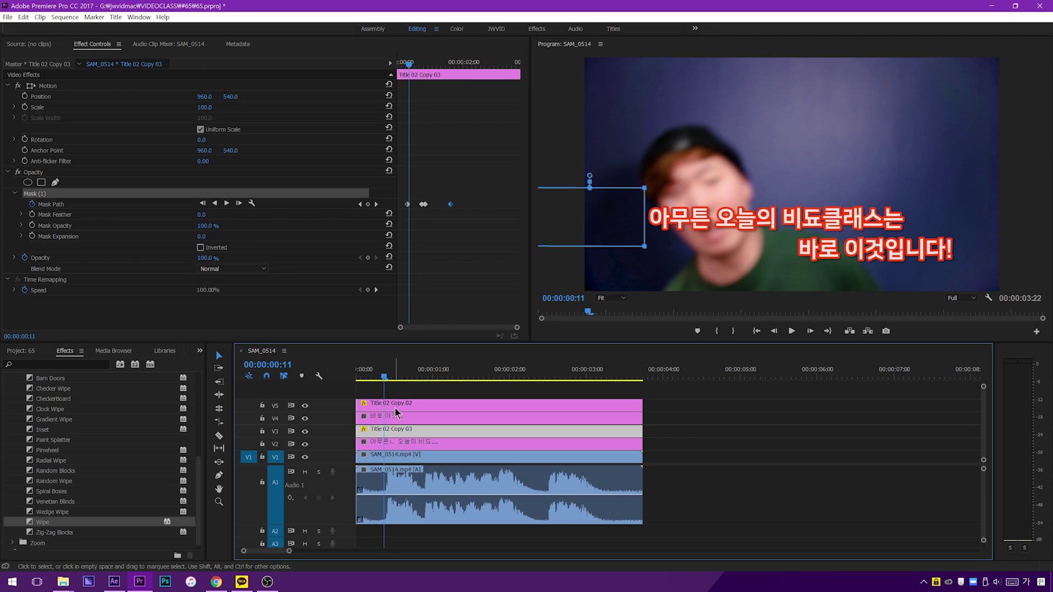
Step: Turn on Mask Path keyframing for the V5 title copy's mask at 00:00:01:25
click(395, 407)
click(499, 371)
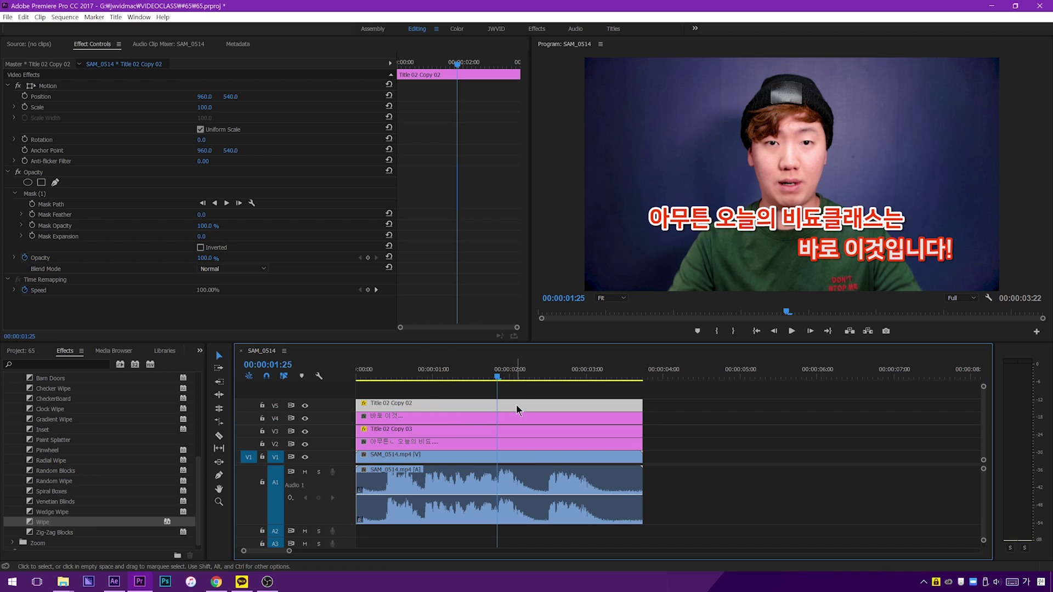
click(41, 203)
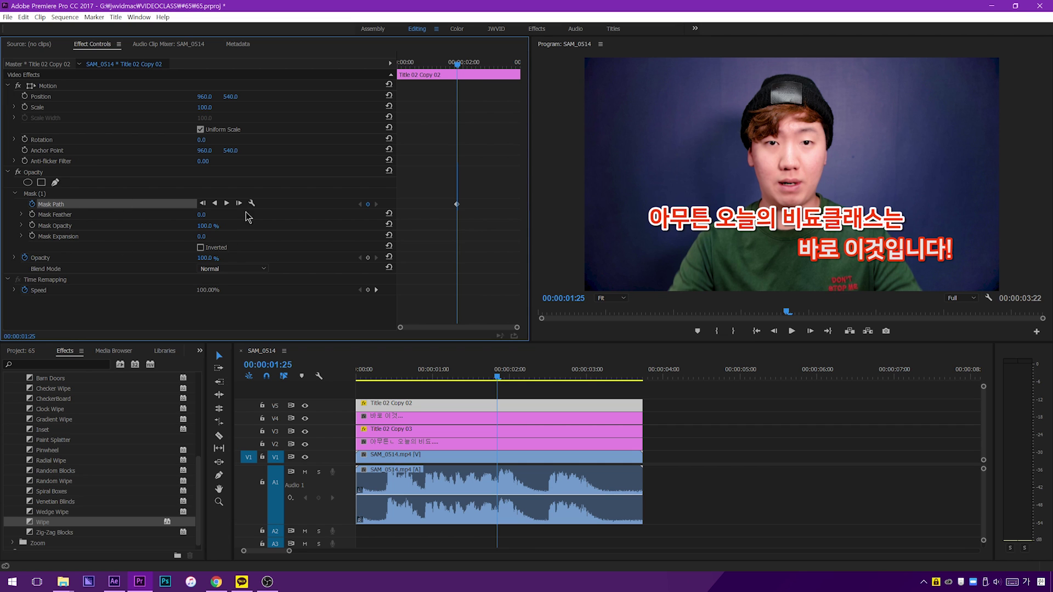
Step: At 00:00:02:01, stretch the V5 mask's right edge past the word 바로, and add a holding Mask Path keyframe at 00:00:02:13
key(space)
key(space)
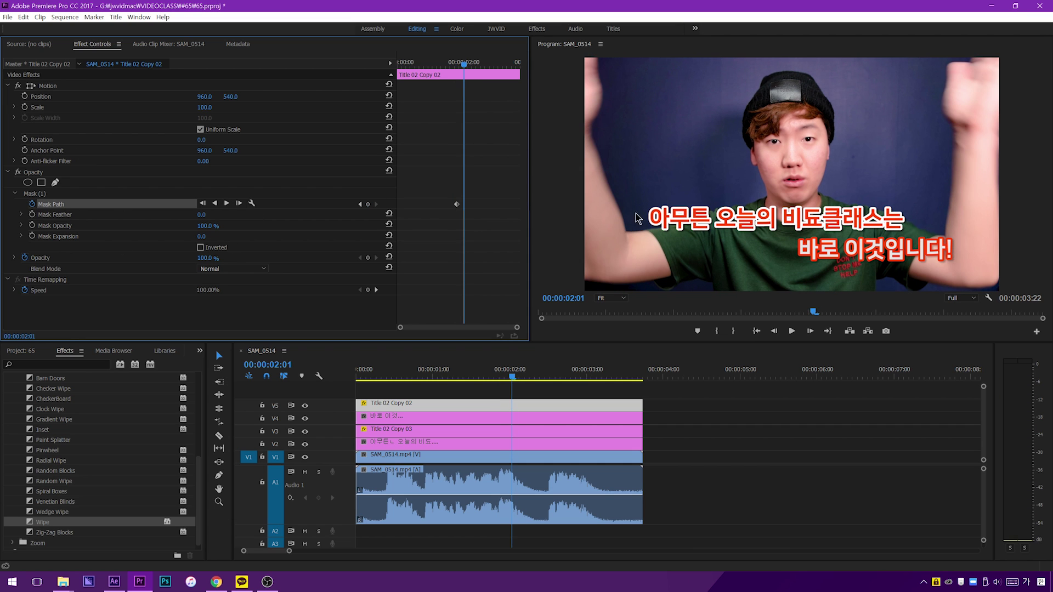
click(44, 194)
click(789, 223)
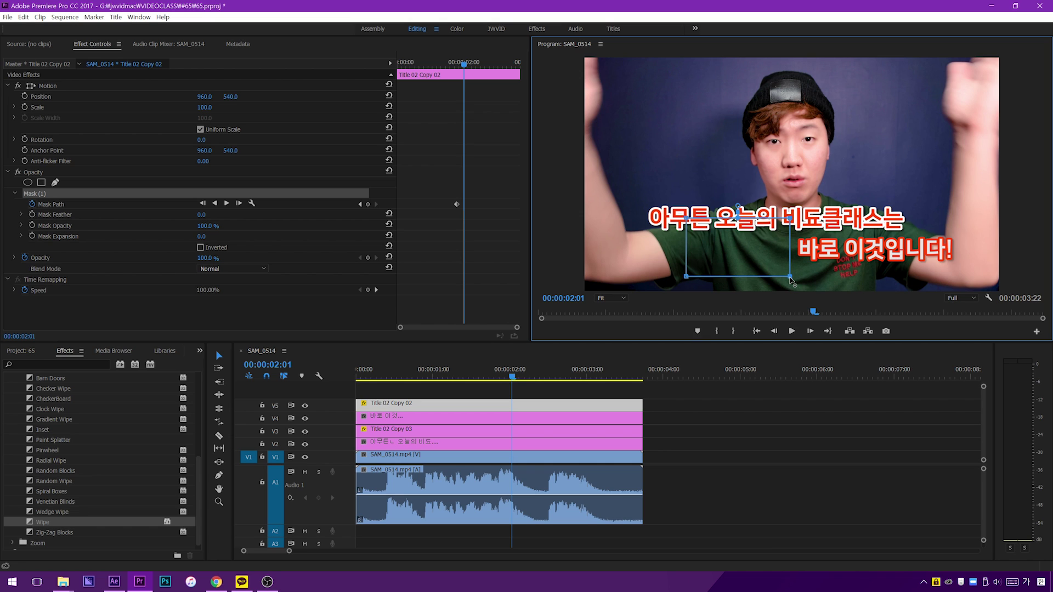
drag(790, 280, 843, 282)
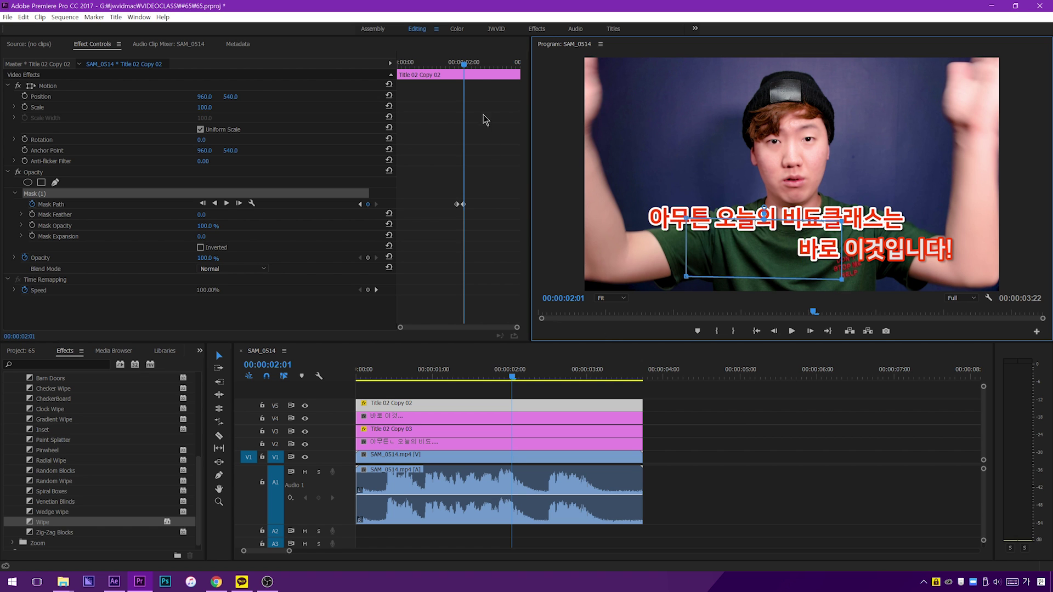
drag(468, 66, 479, 66)
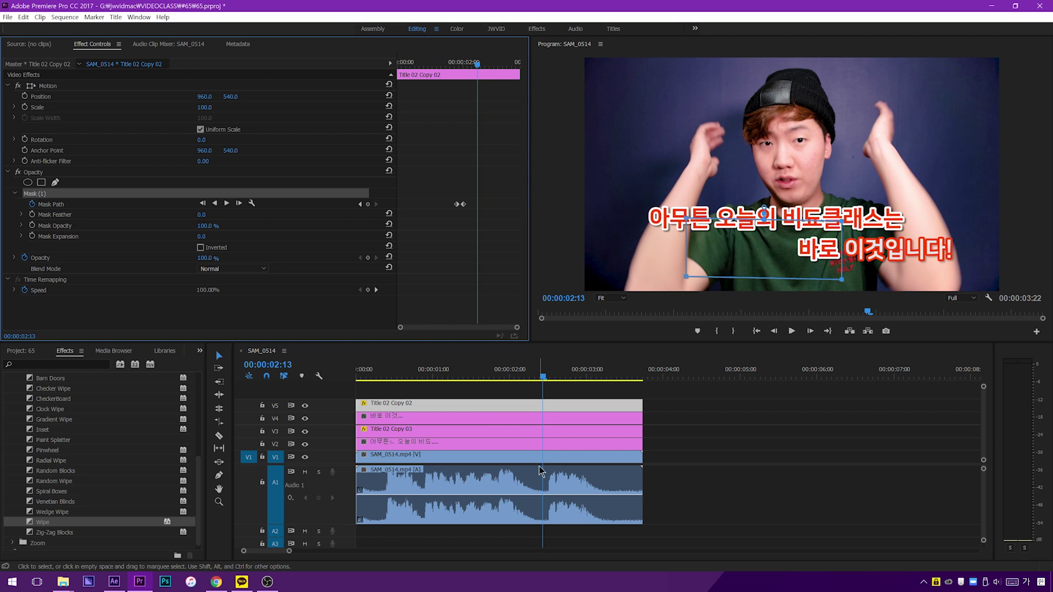
click(368, 206)
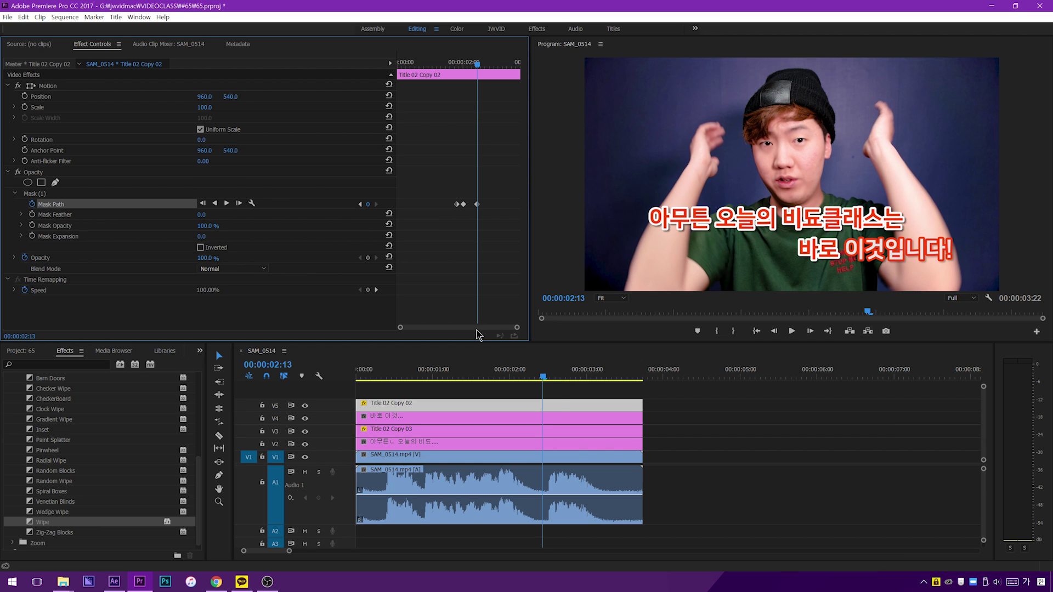
Step: At 00:00:02:29, stretch the V5 mask's right edge past the end of the second caption line
click(557, 379)
drag(557, 379, 584, 384)
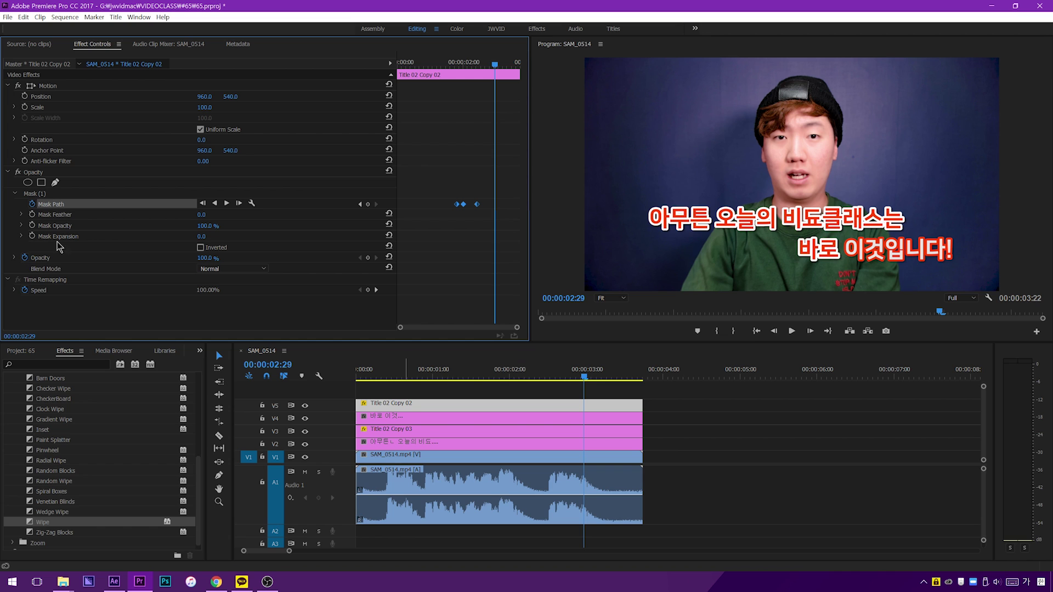
click(41, 195)
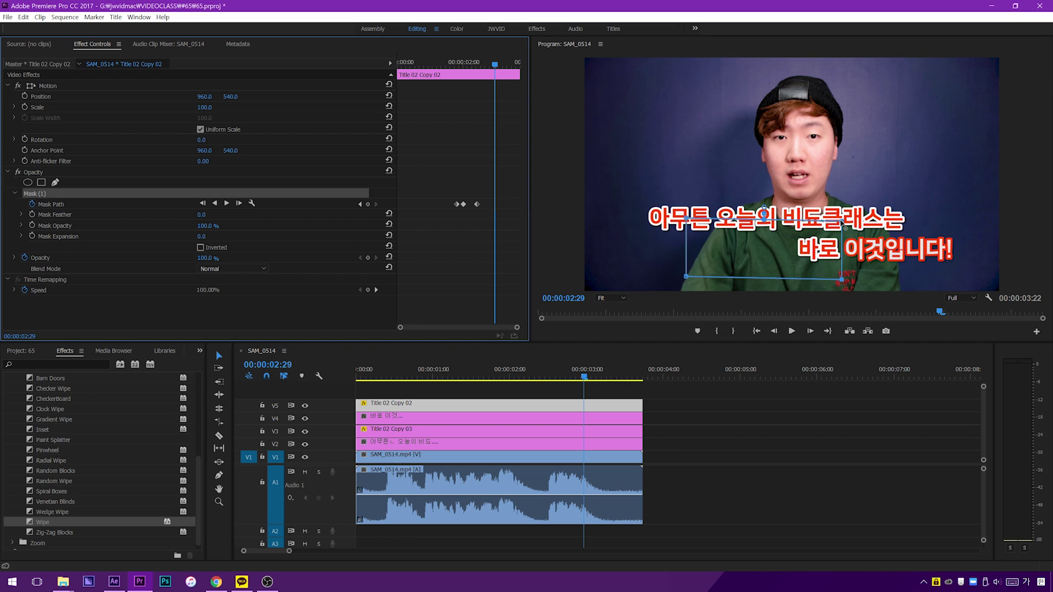
drag(843, 222, 967, 226)
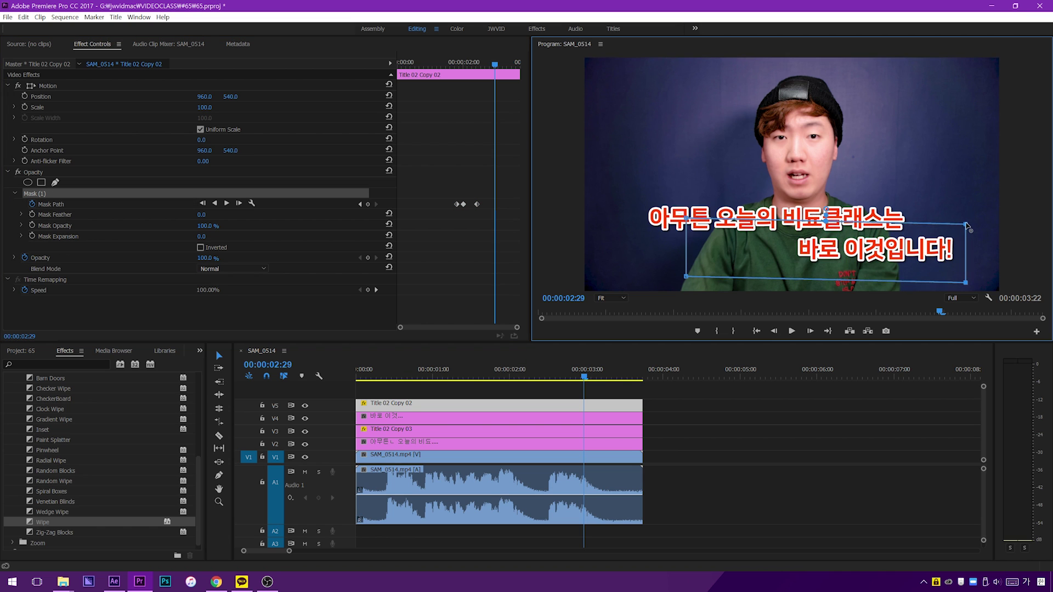
click(757, 331)
click(586, 373)
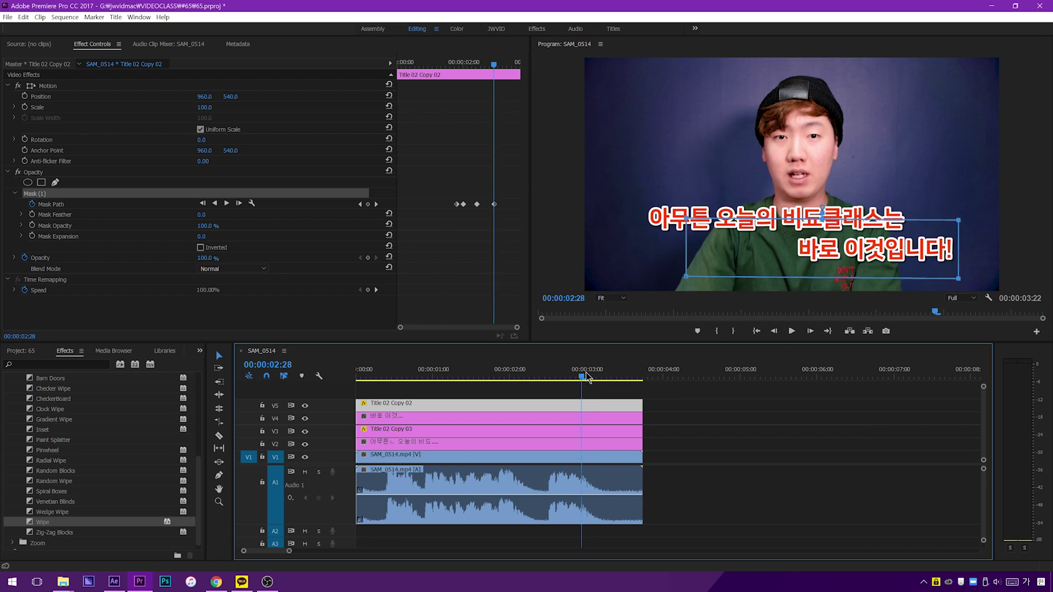
click(300, 220)
key(Left)
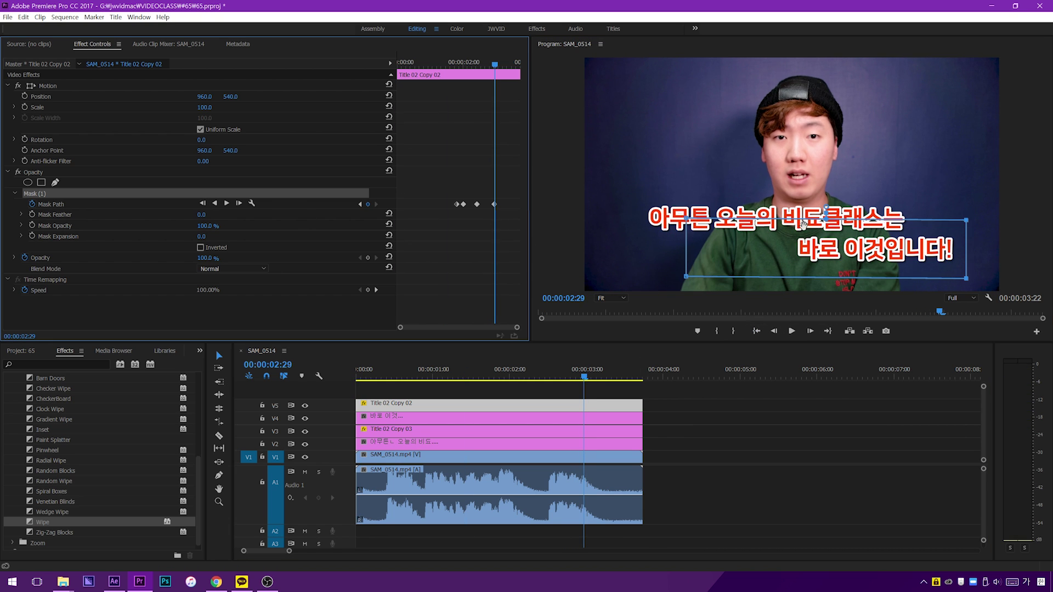
Step: Shift the first two V5 Mask Path keyframes slightly earlier, and move the last two earlier so that pair starts at 00:00:02:07
drag(549, 376, 504, 377)
click(447, 189)
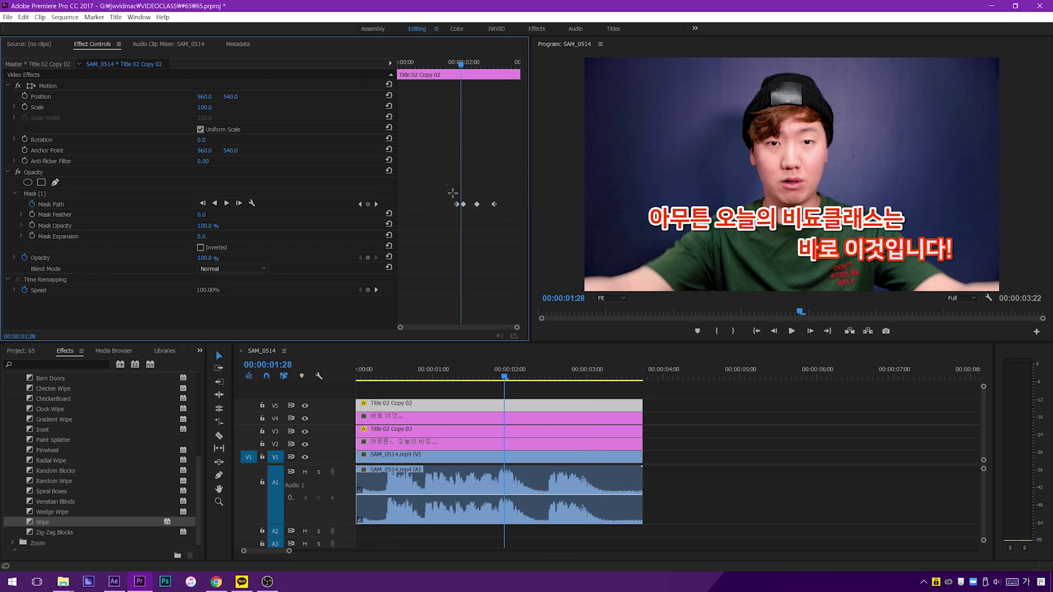
mouse_move(445, 191)
mouse_down()
mouse_move(466, 220)
mouse_move(454, 205)
mouse_up()
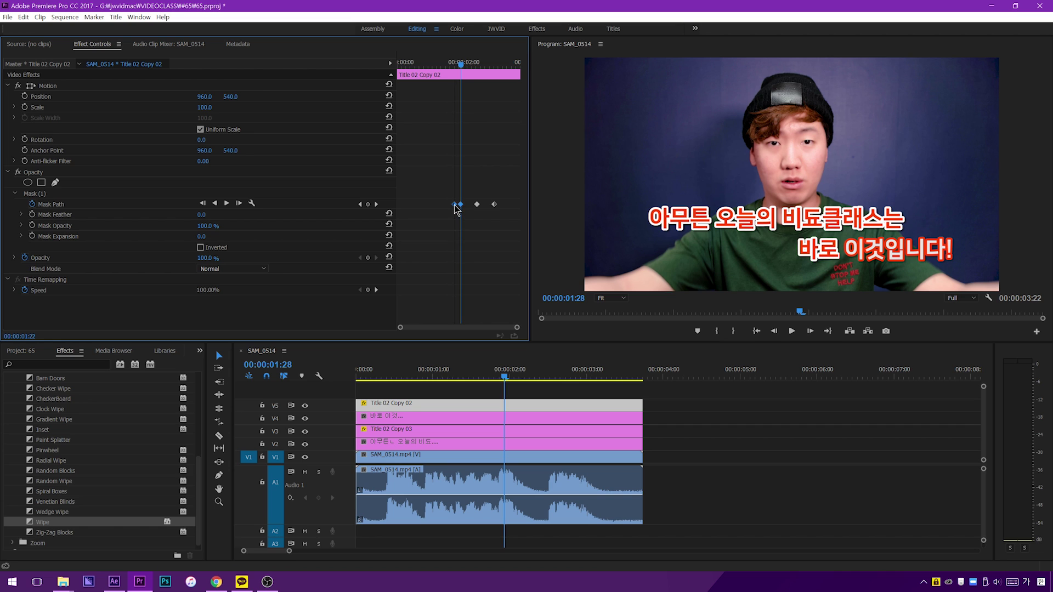
click(448, 64)
mouse_move(472, 188)
mouse_down()
mouse_move(482, 214)
mouse_move(473, 205)
mouse_up()
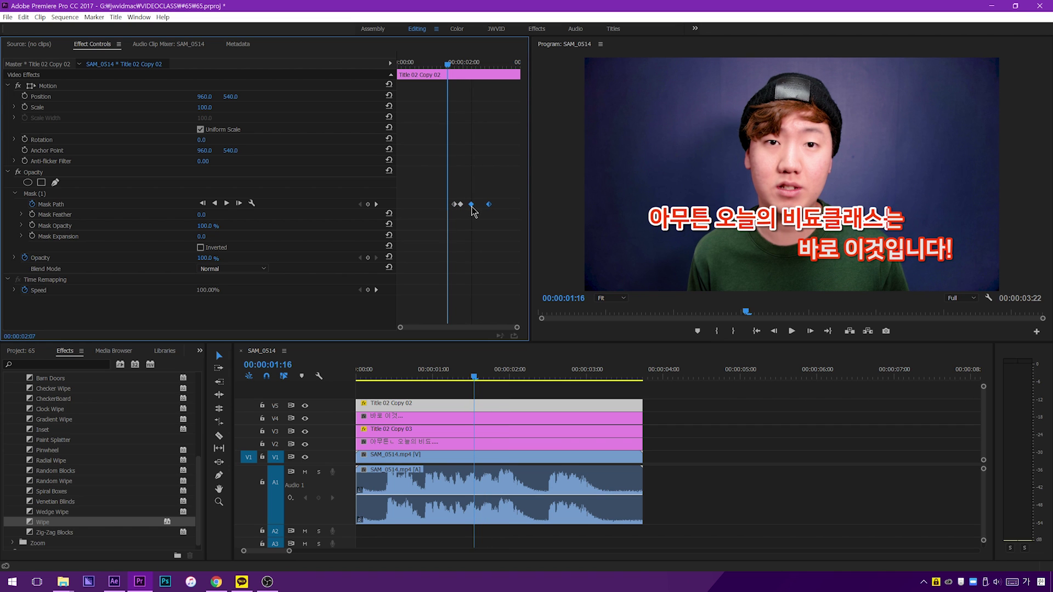
Step: Play back the second line's reveal, and replay the whole sequence from the start to check both caption lines against the speech
click(792, 332)
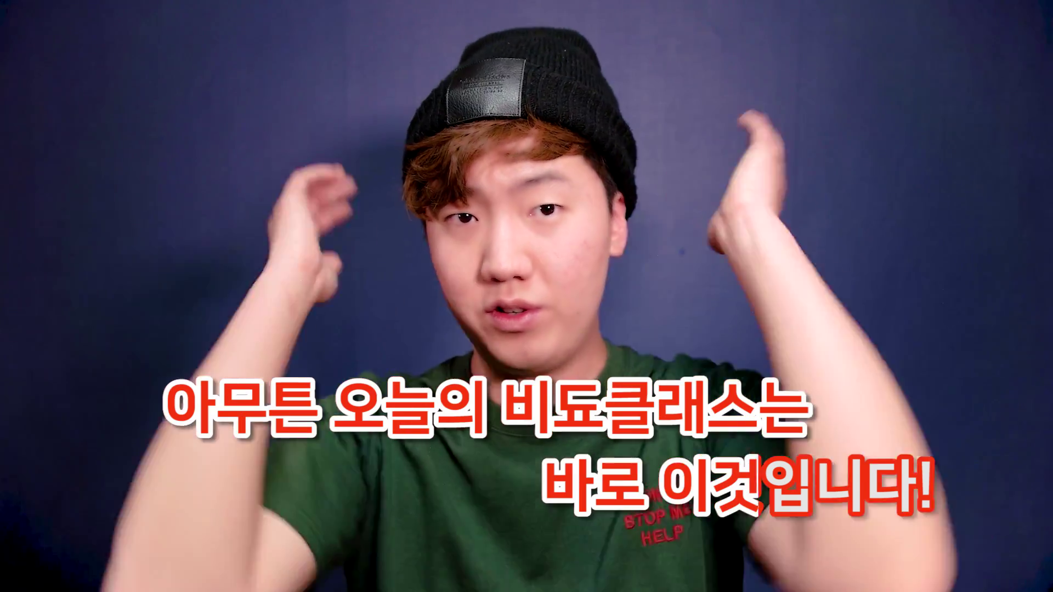
click(797, 332)
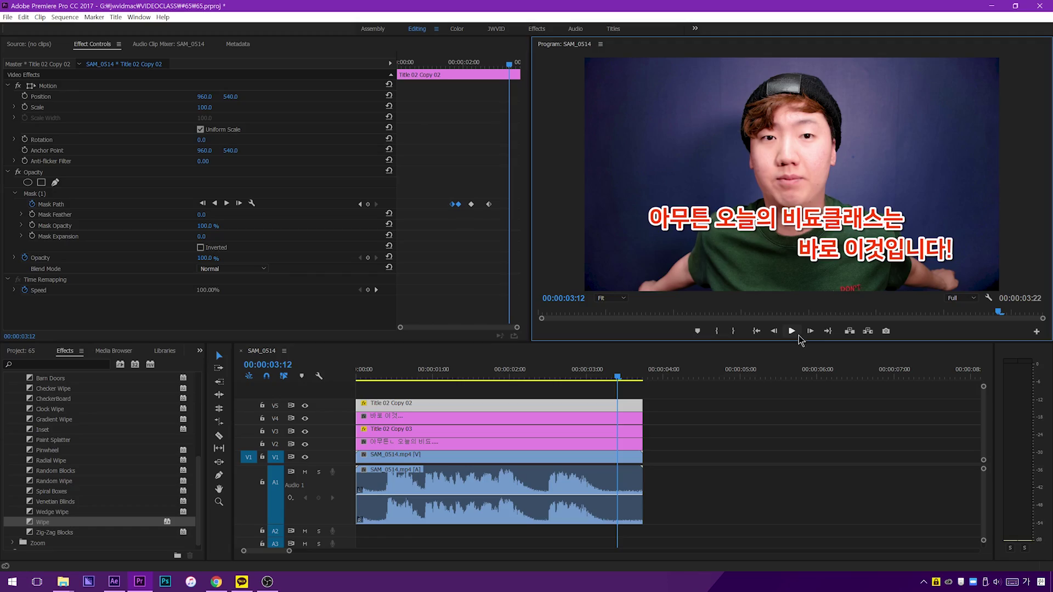
drag(617, 378, 357, 380)
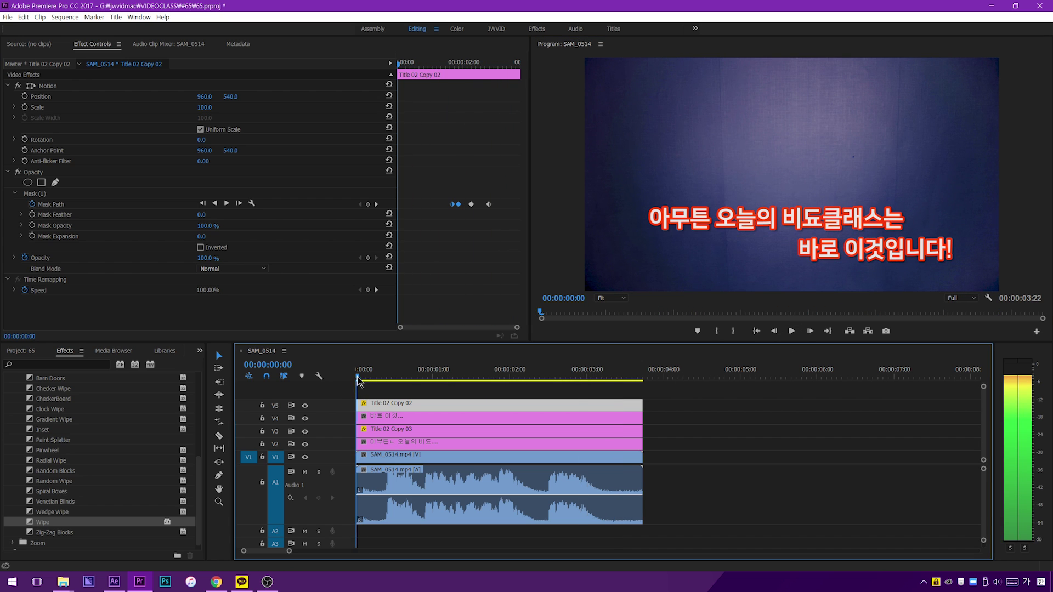
click(792, 332)
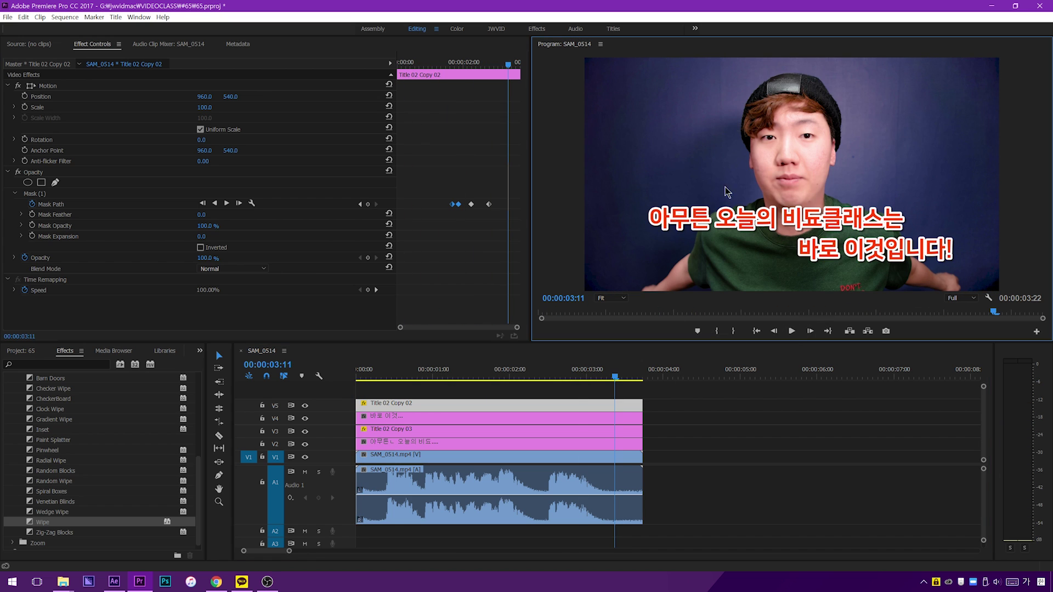